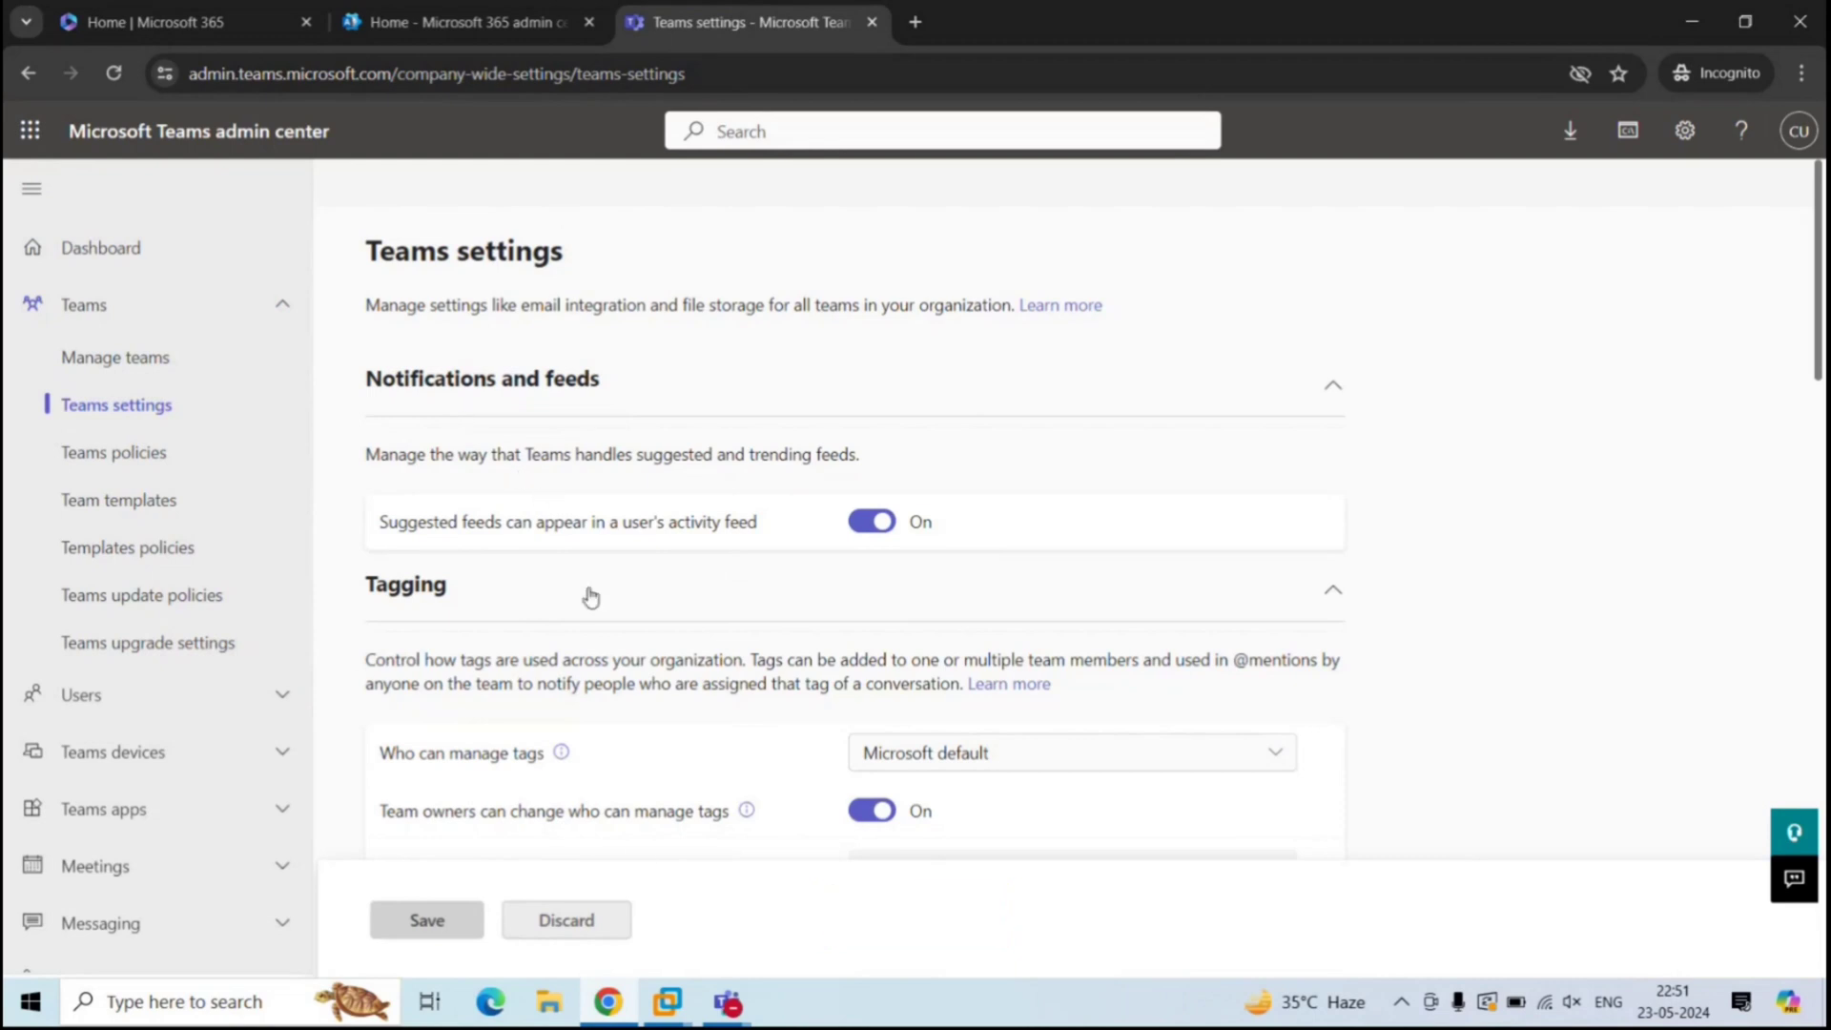
left_click(752, 875)
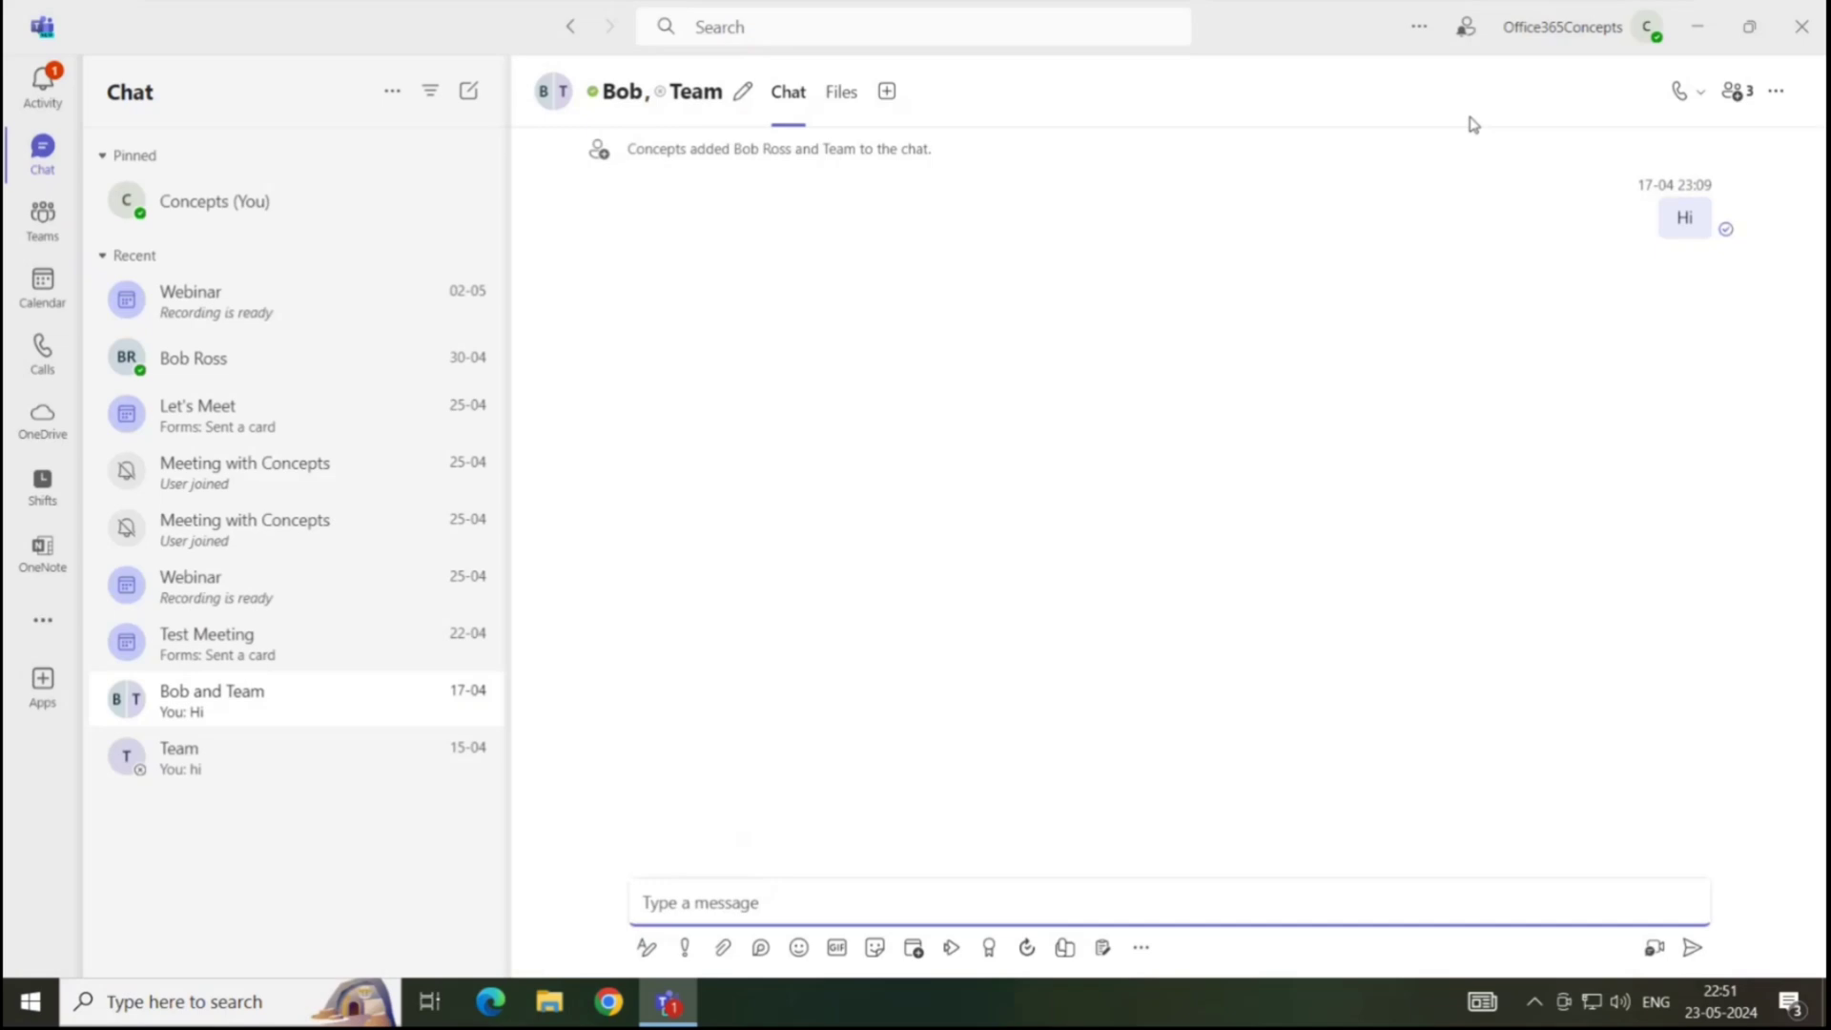
left_click(1420, 29)
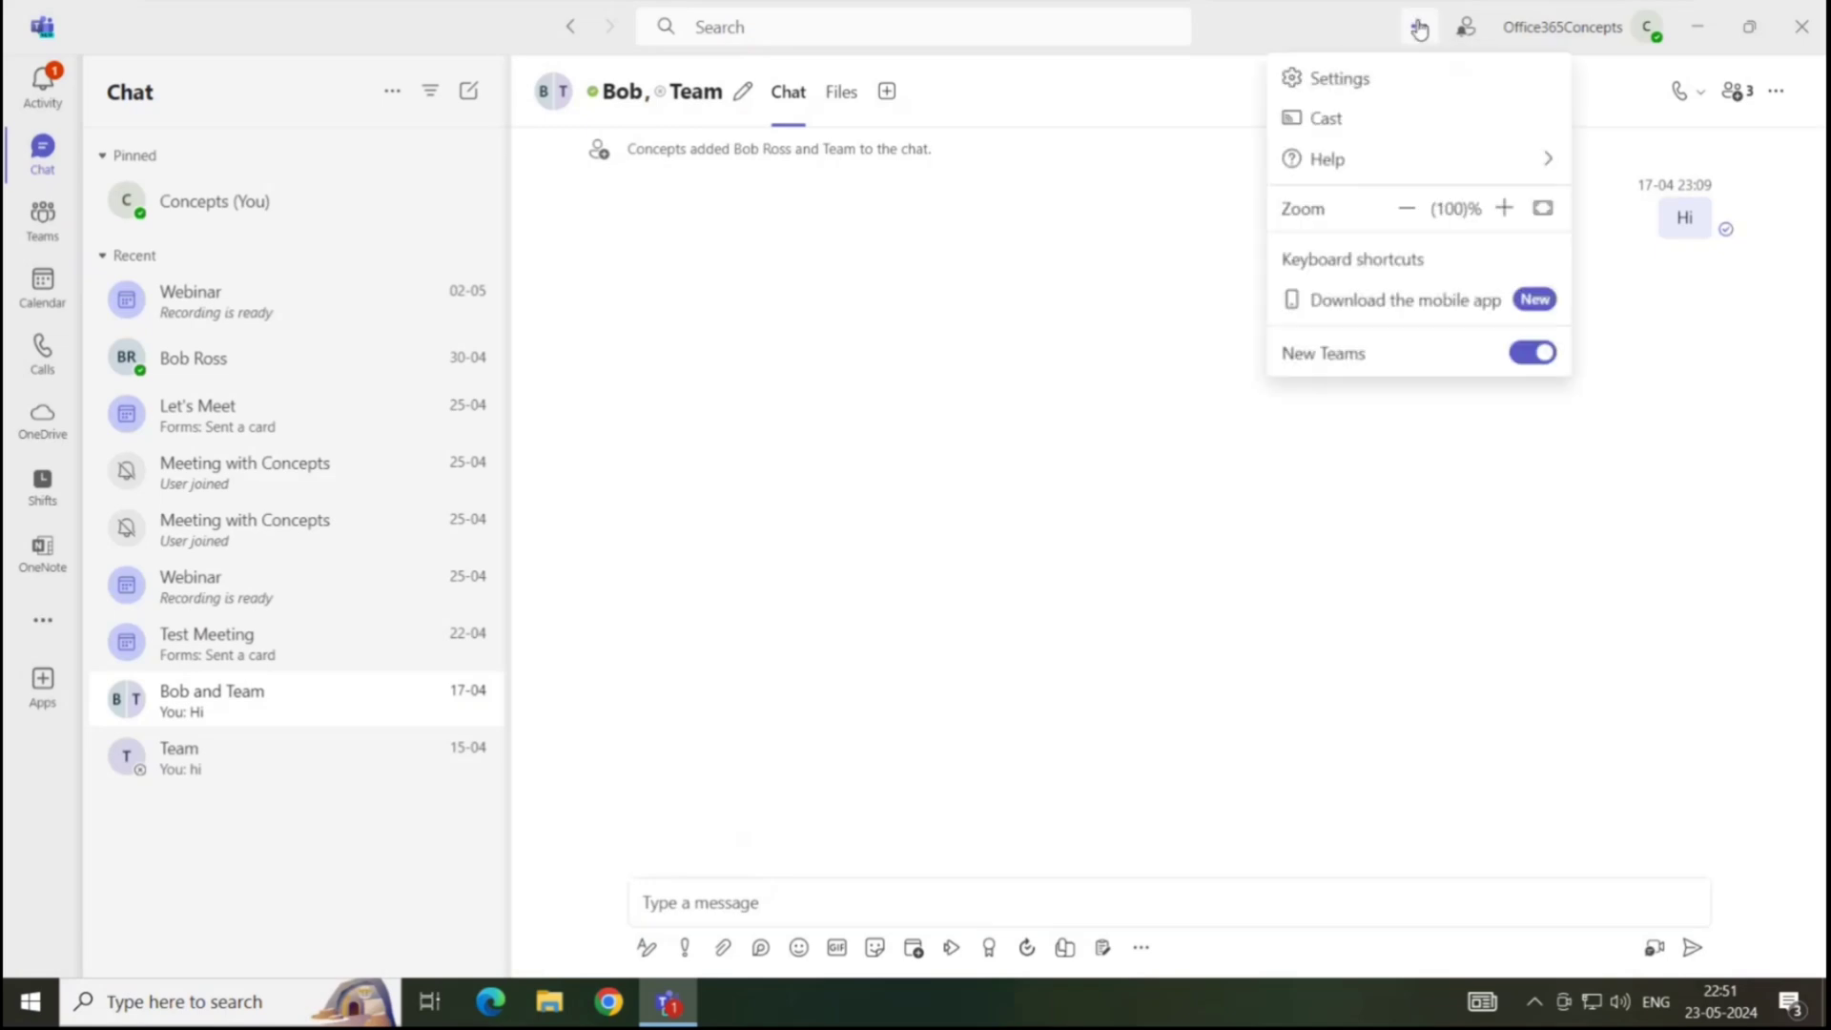
left_click(1367, 84)
left_click(217, 278)
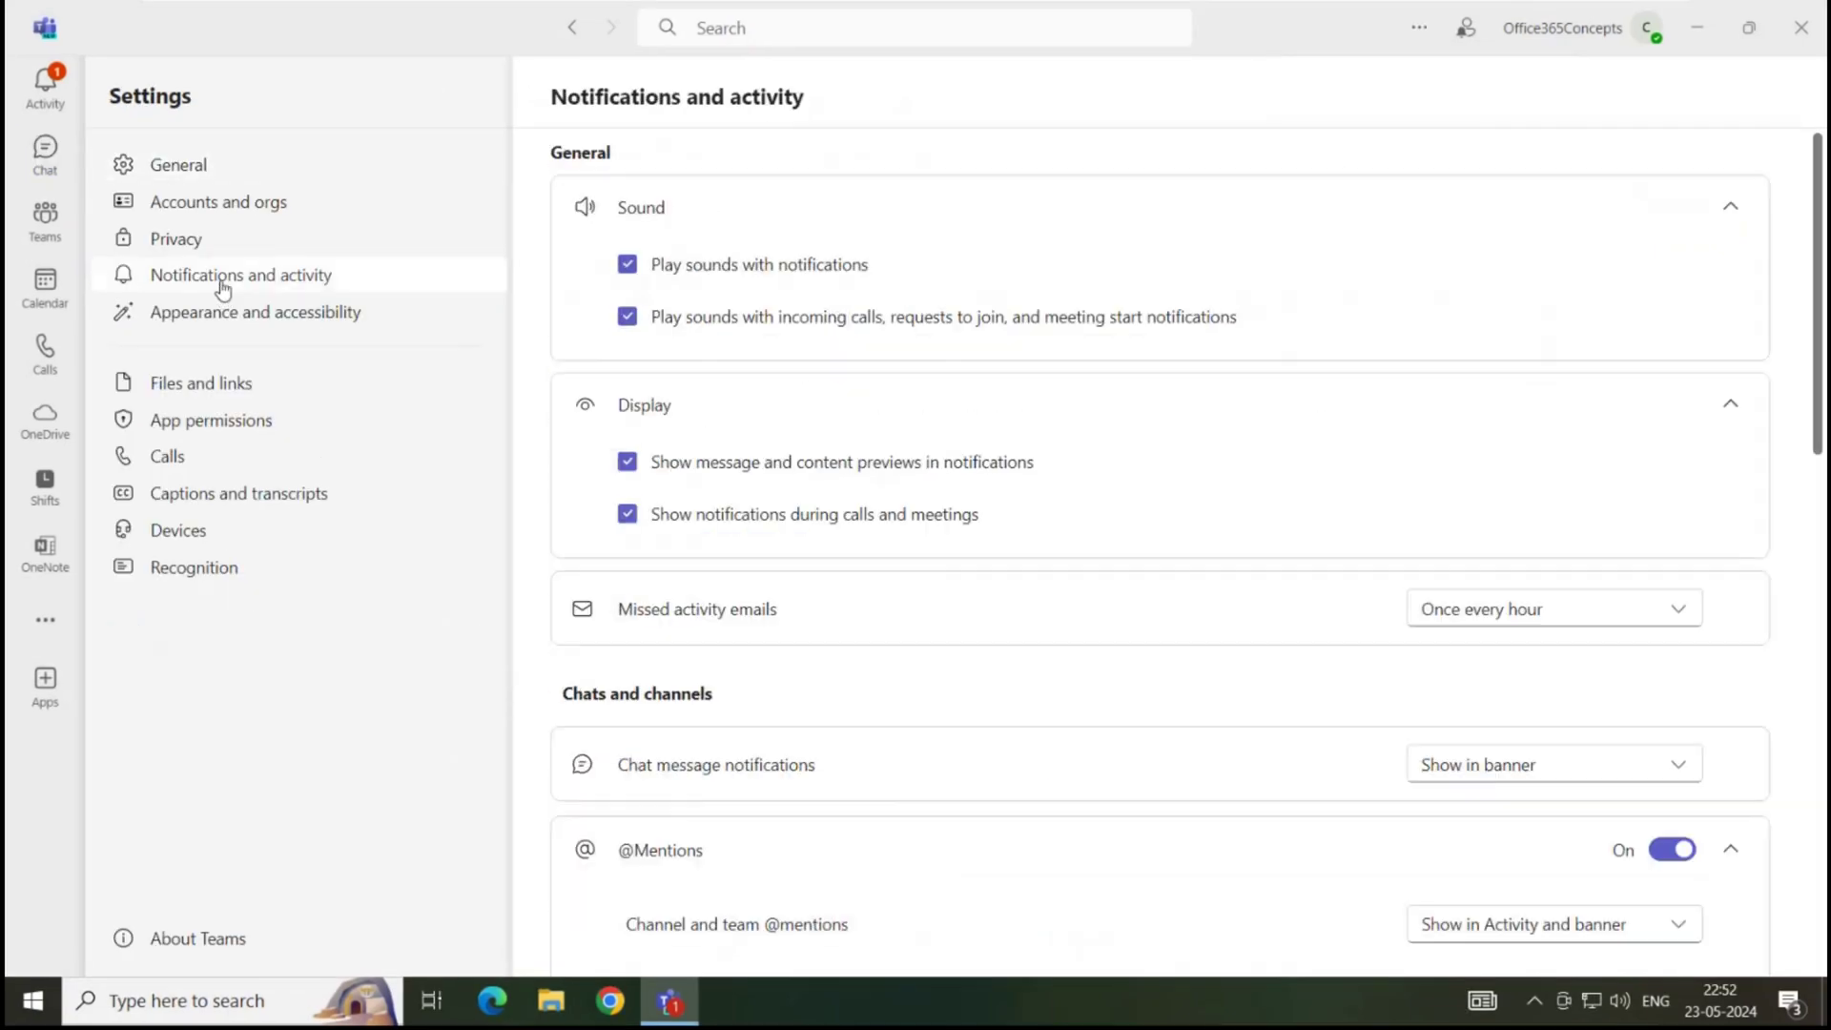
scroll(753, 448, "down", 5)
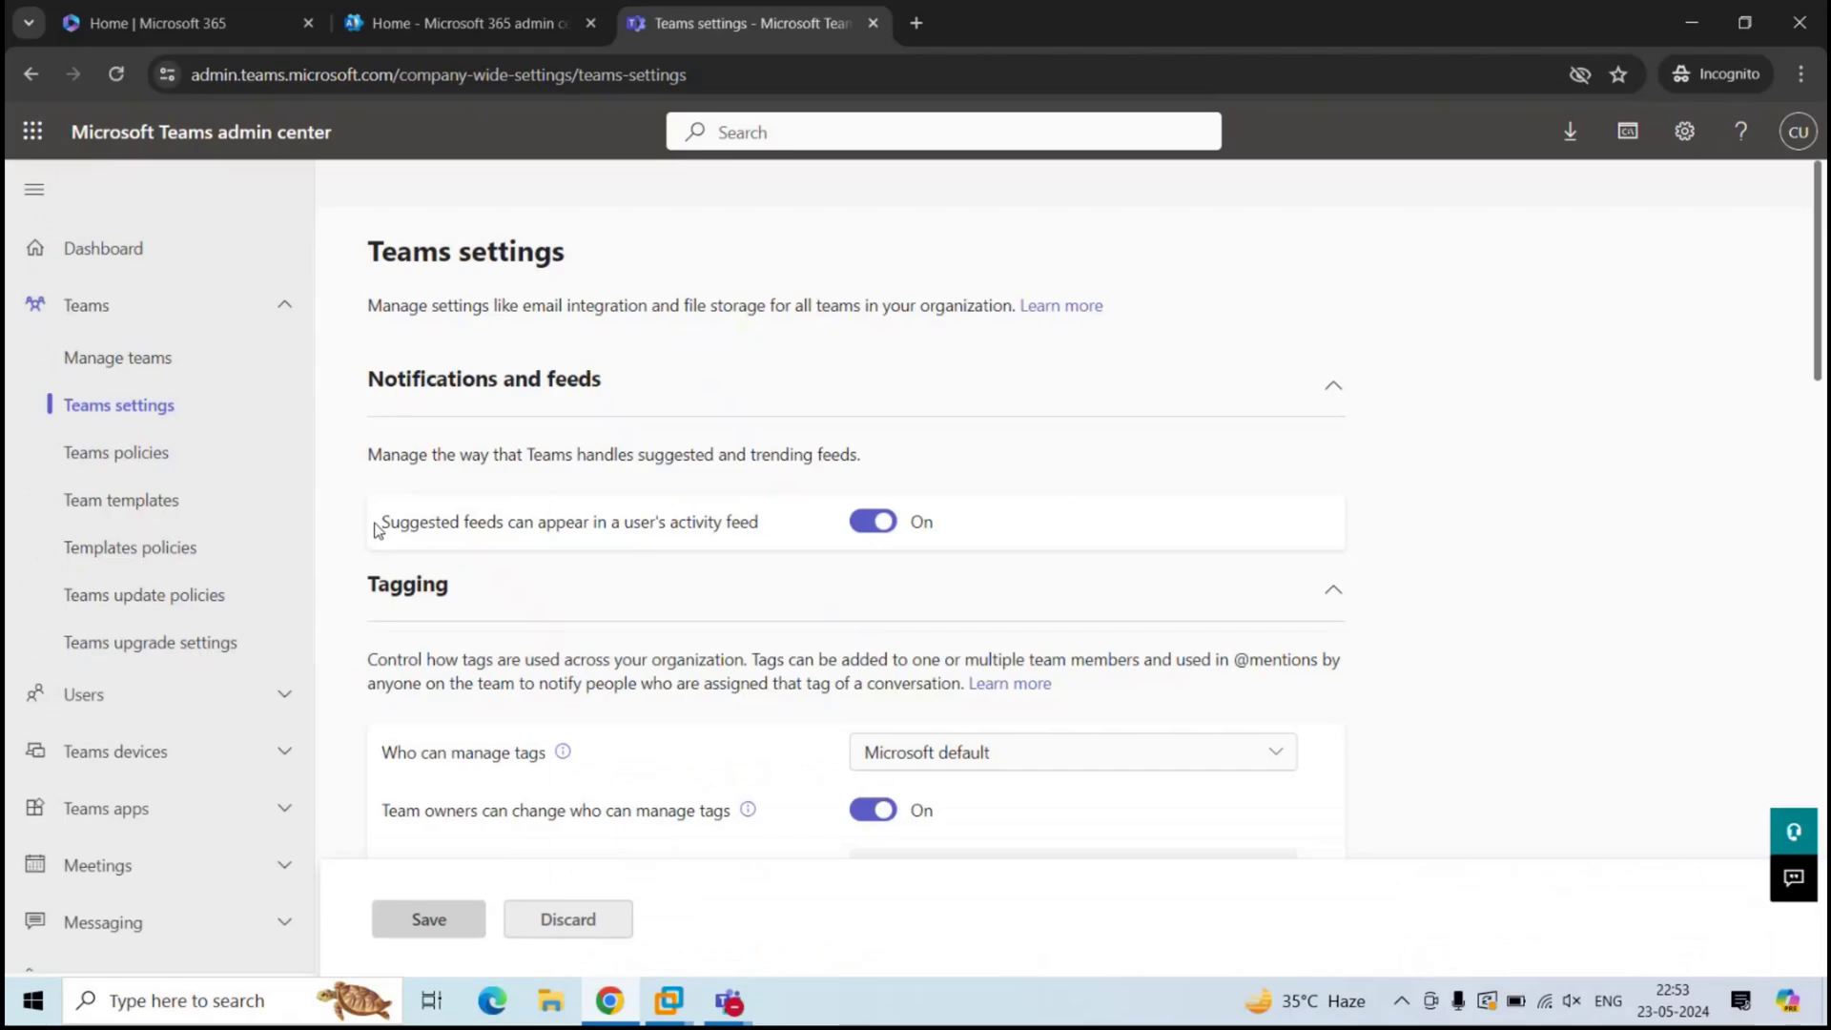
left_click_drag(377, 527, 606, 524)
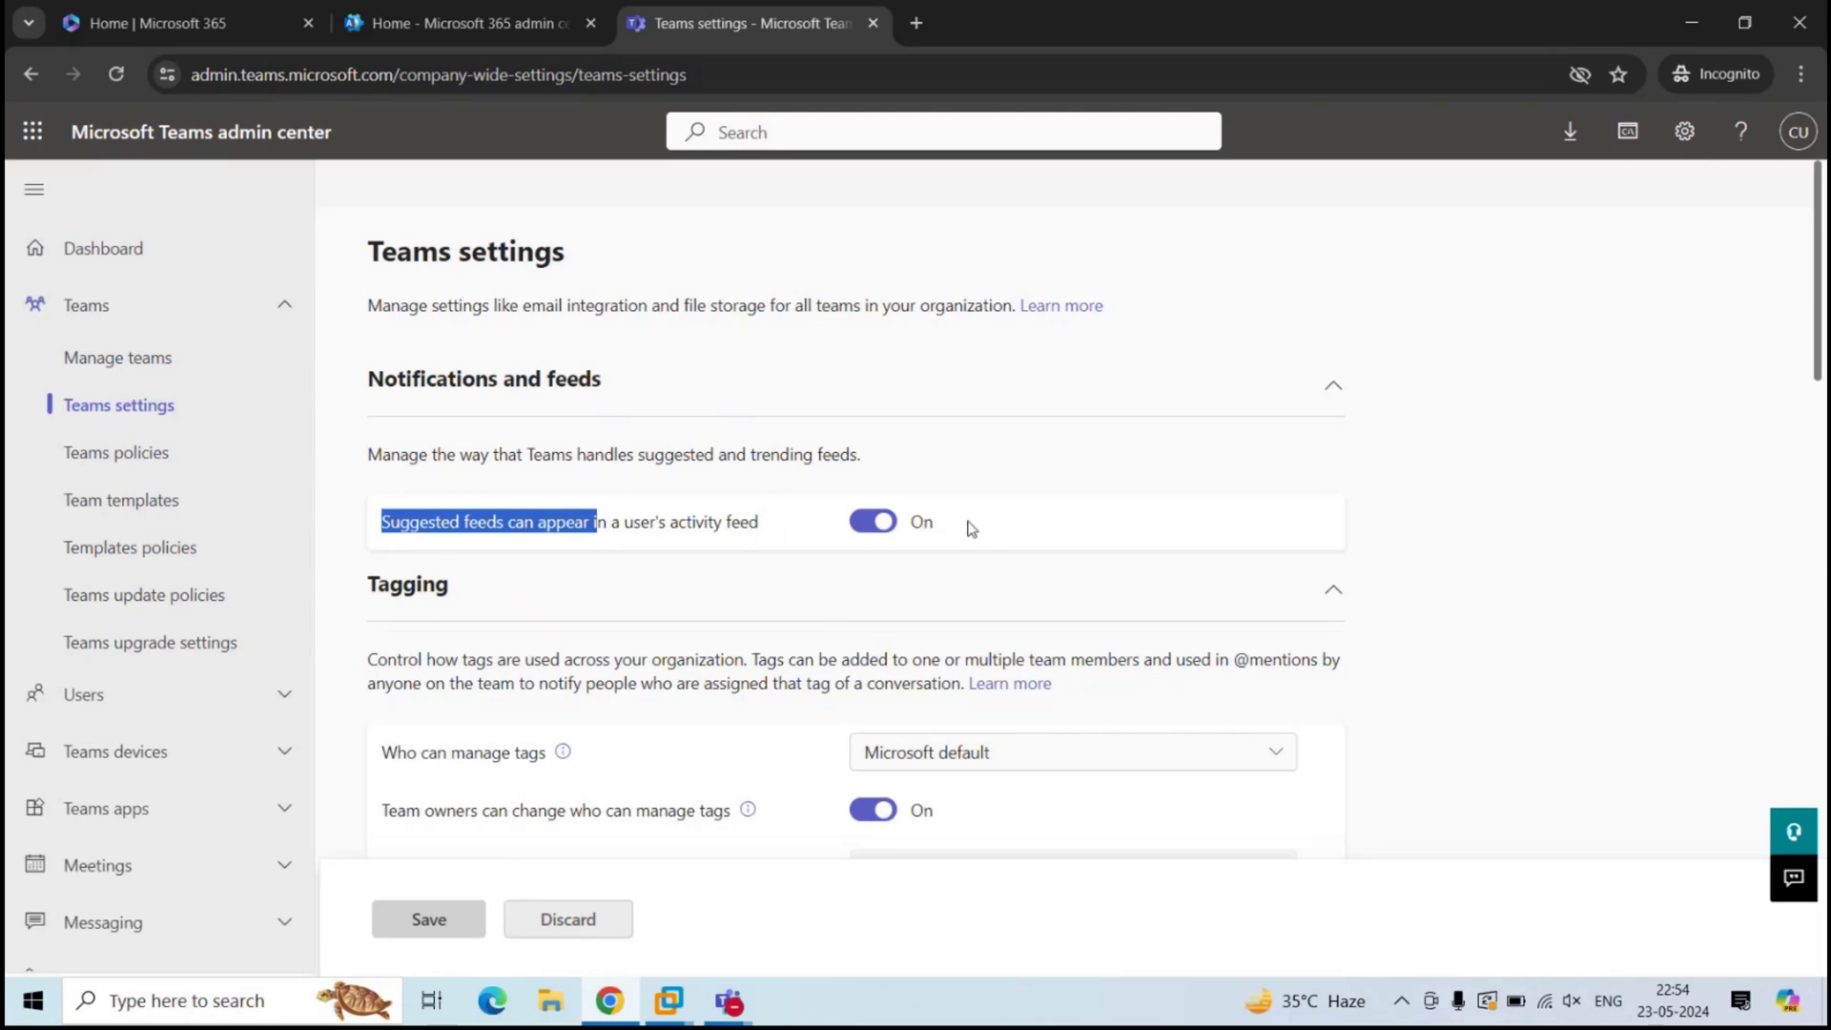
left_click(487, 594)
scroll(527, 639, "down", 1)
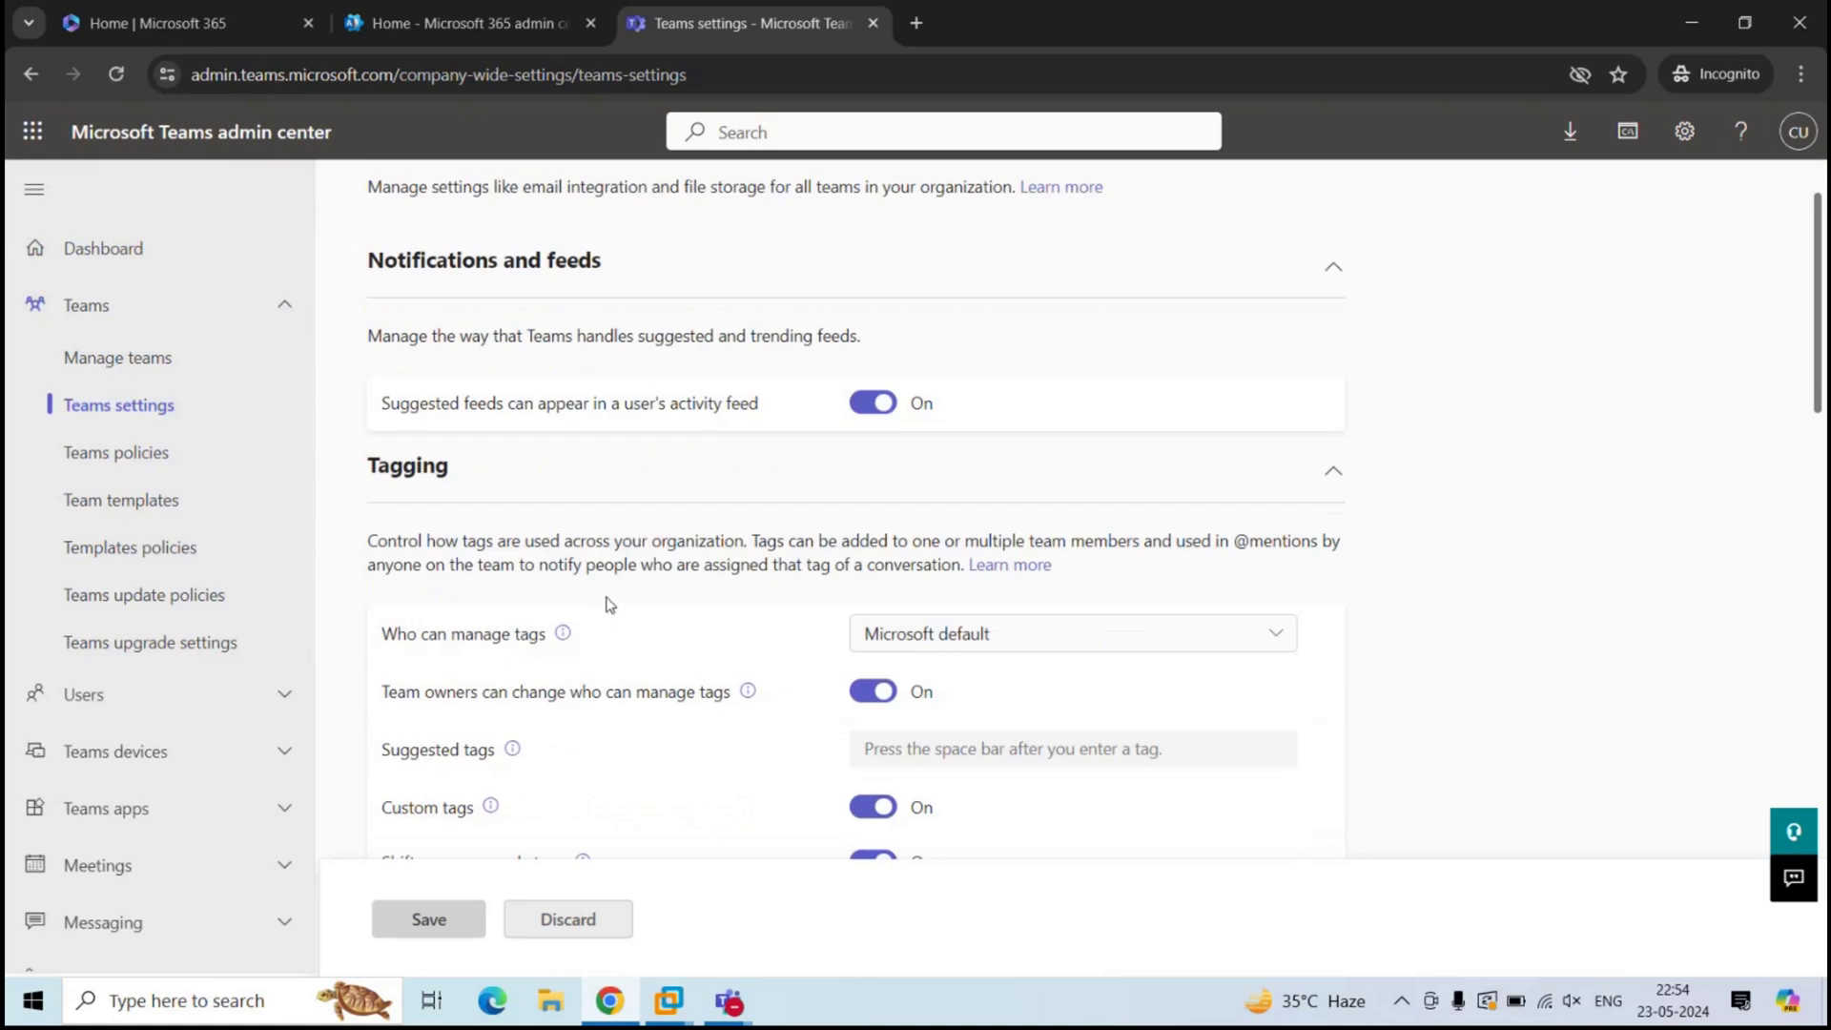
scroll(610, 604, "down", 1)
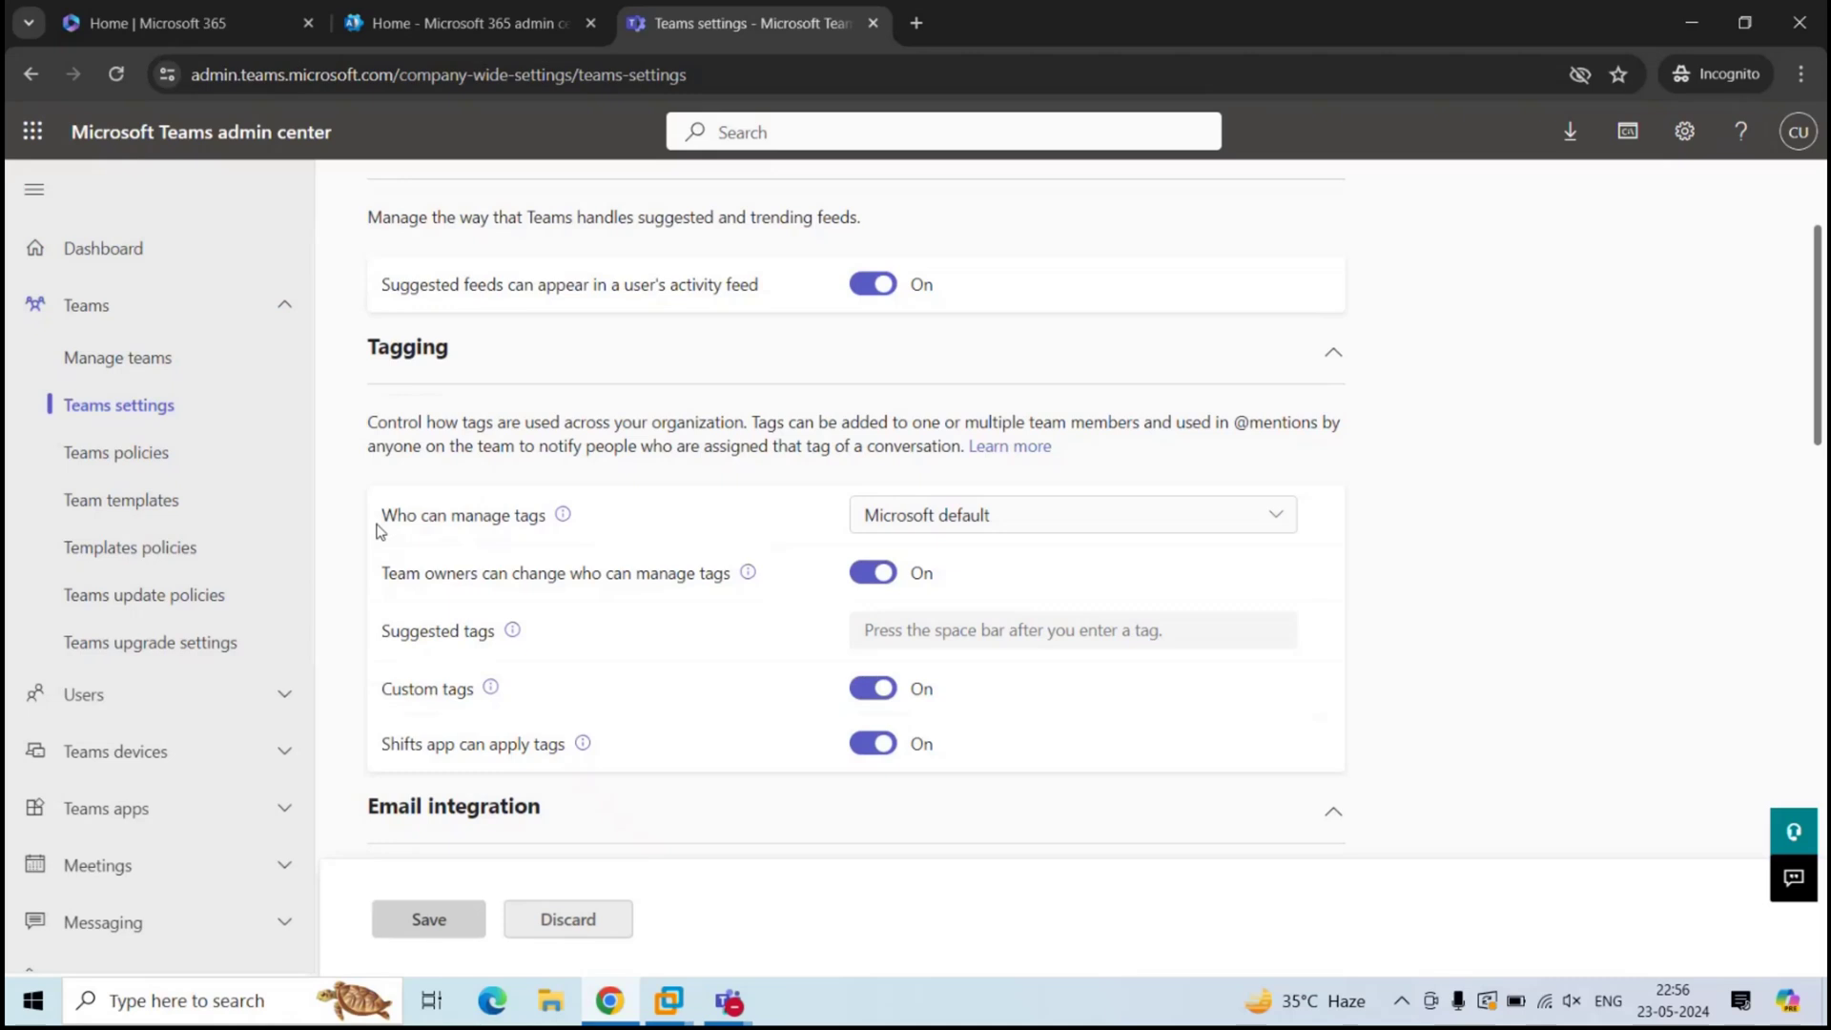
left_click_drag(380, 520, 512, 526)
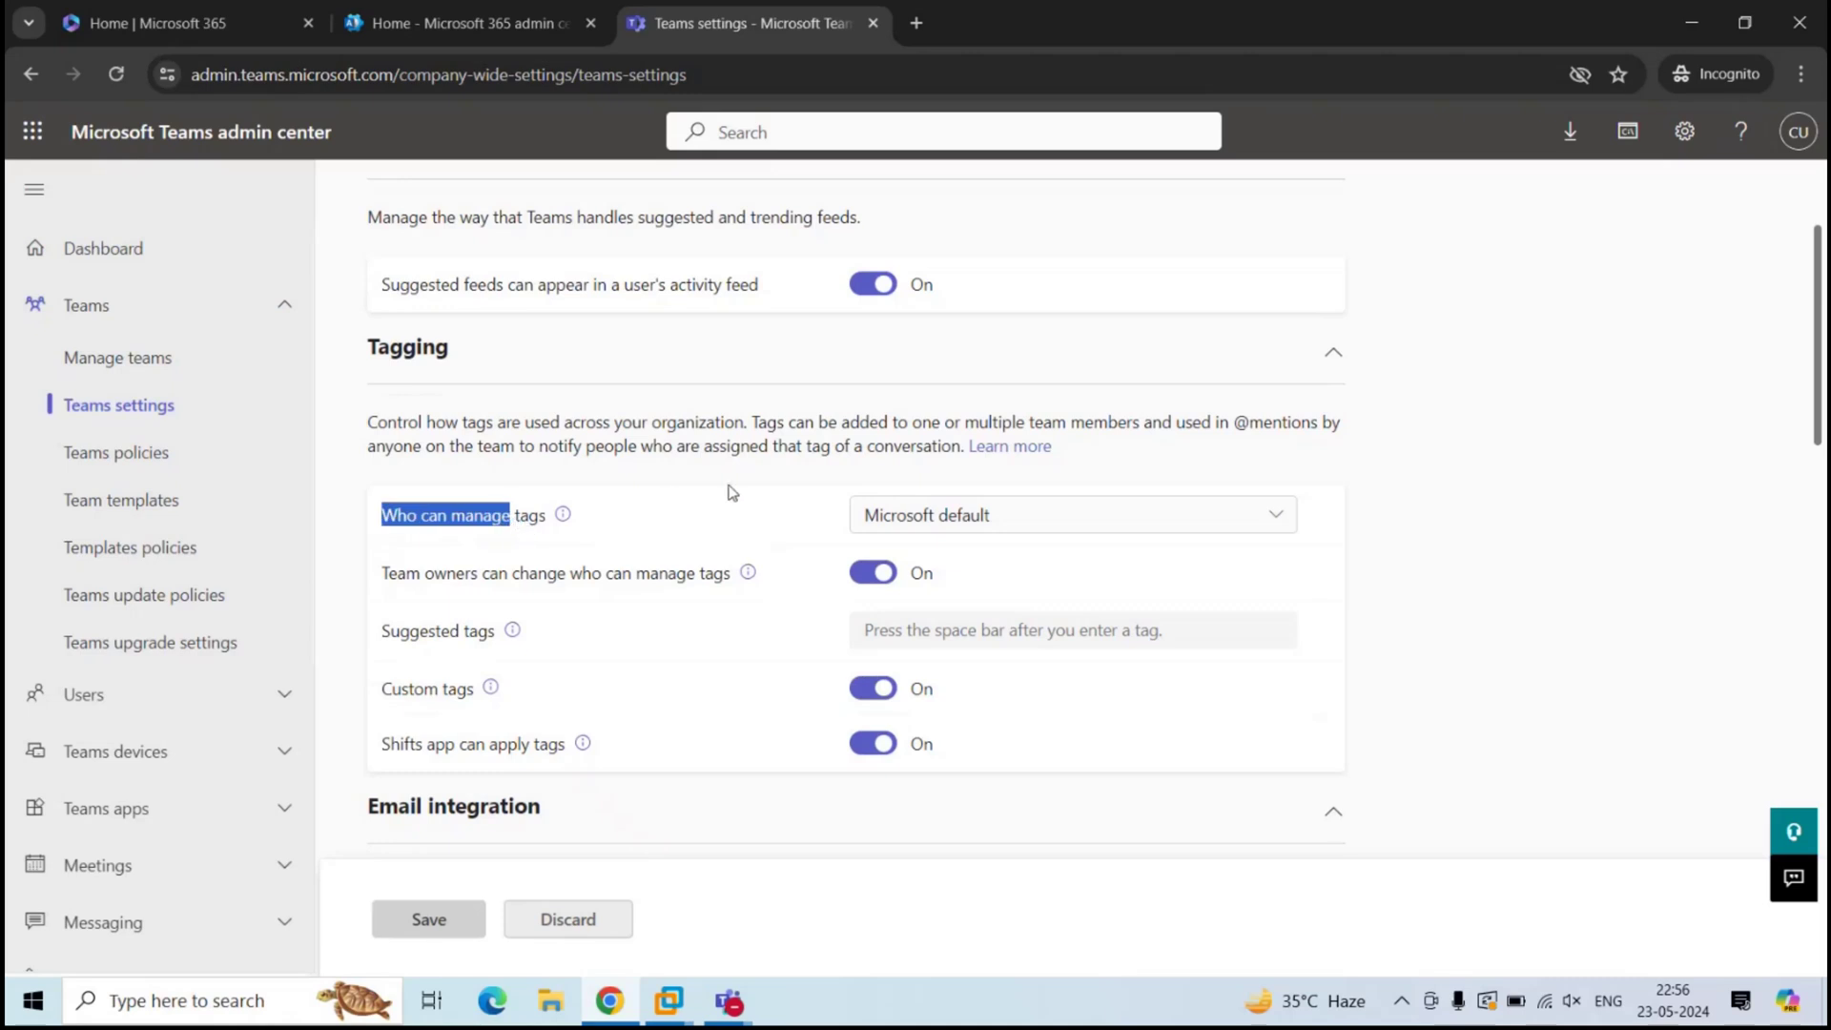
left_click(1020, 523)
left_click(1019, 523)
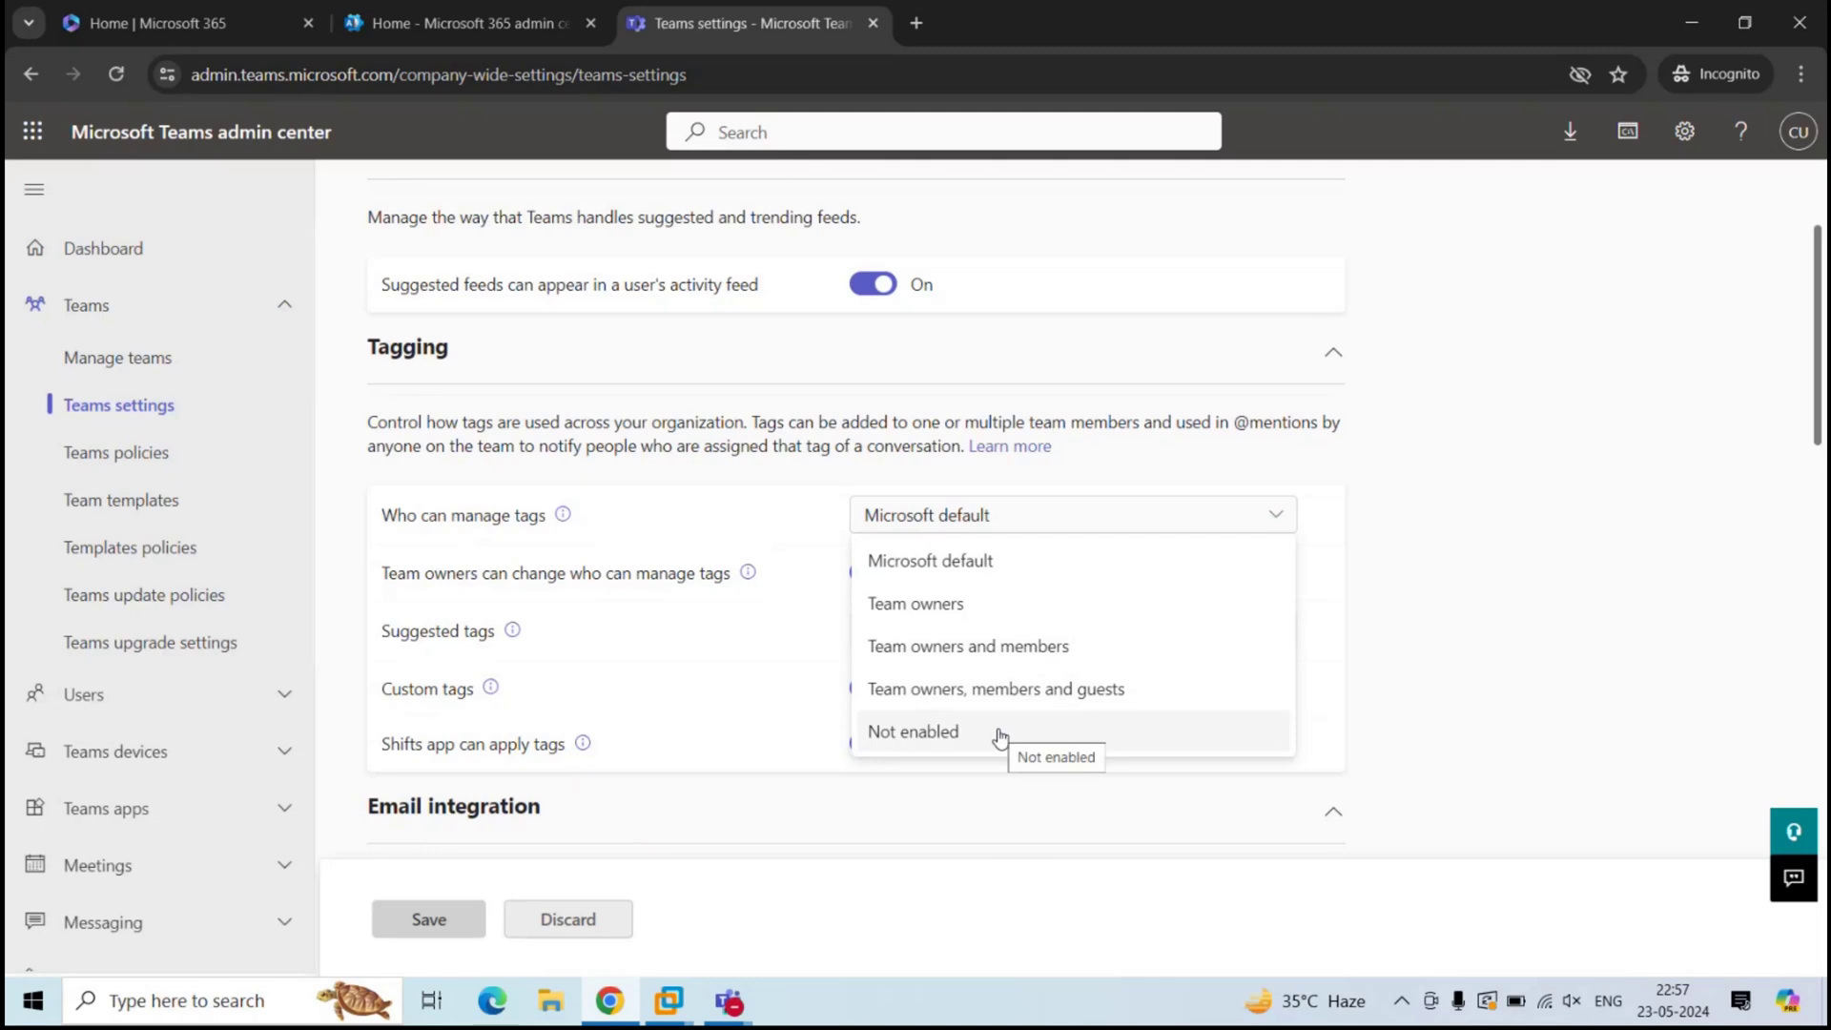
scroll(376, 461, "down", 1)
left_click_drag(381, 456, 706, 462)
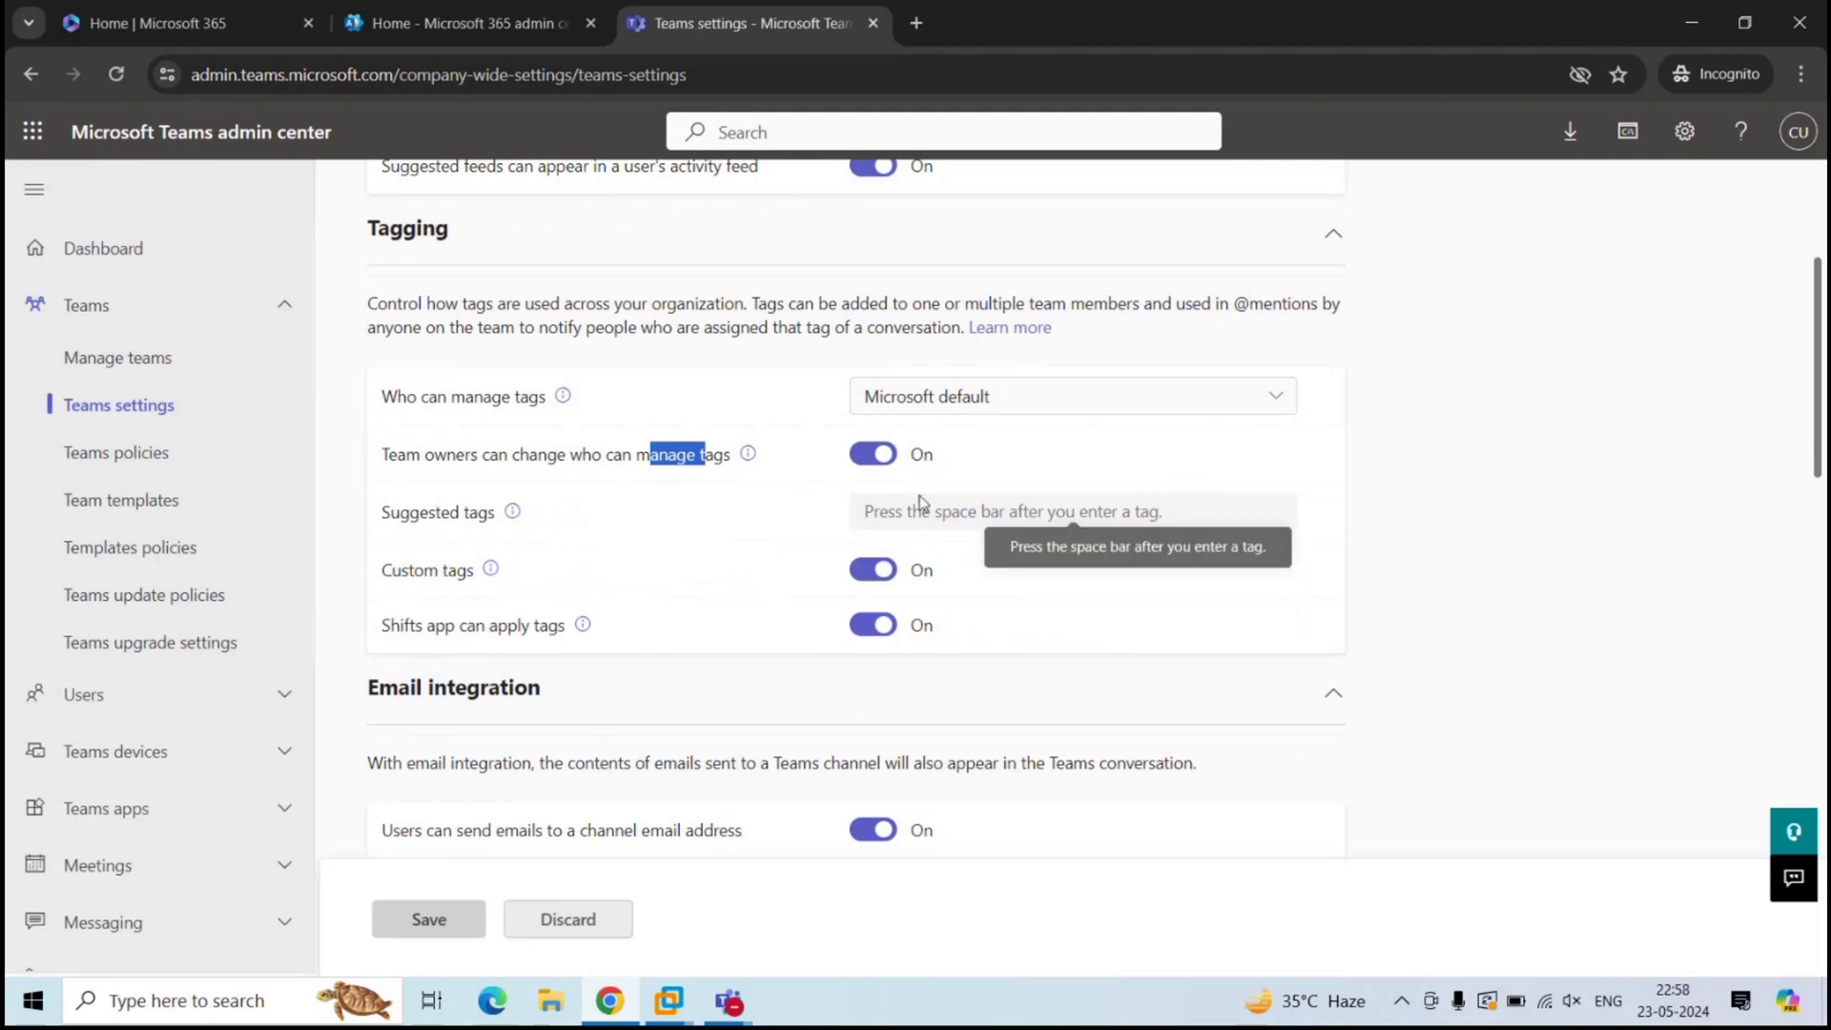
left_click_drag(379, 516, 480, 523)
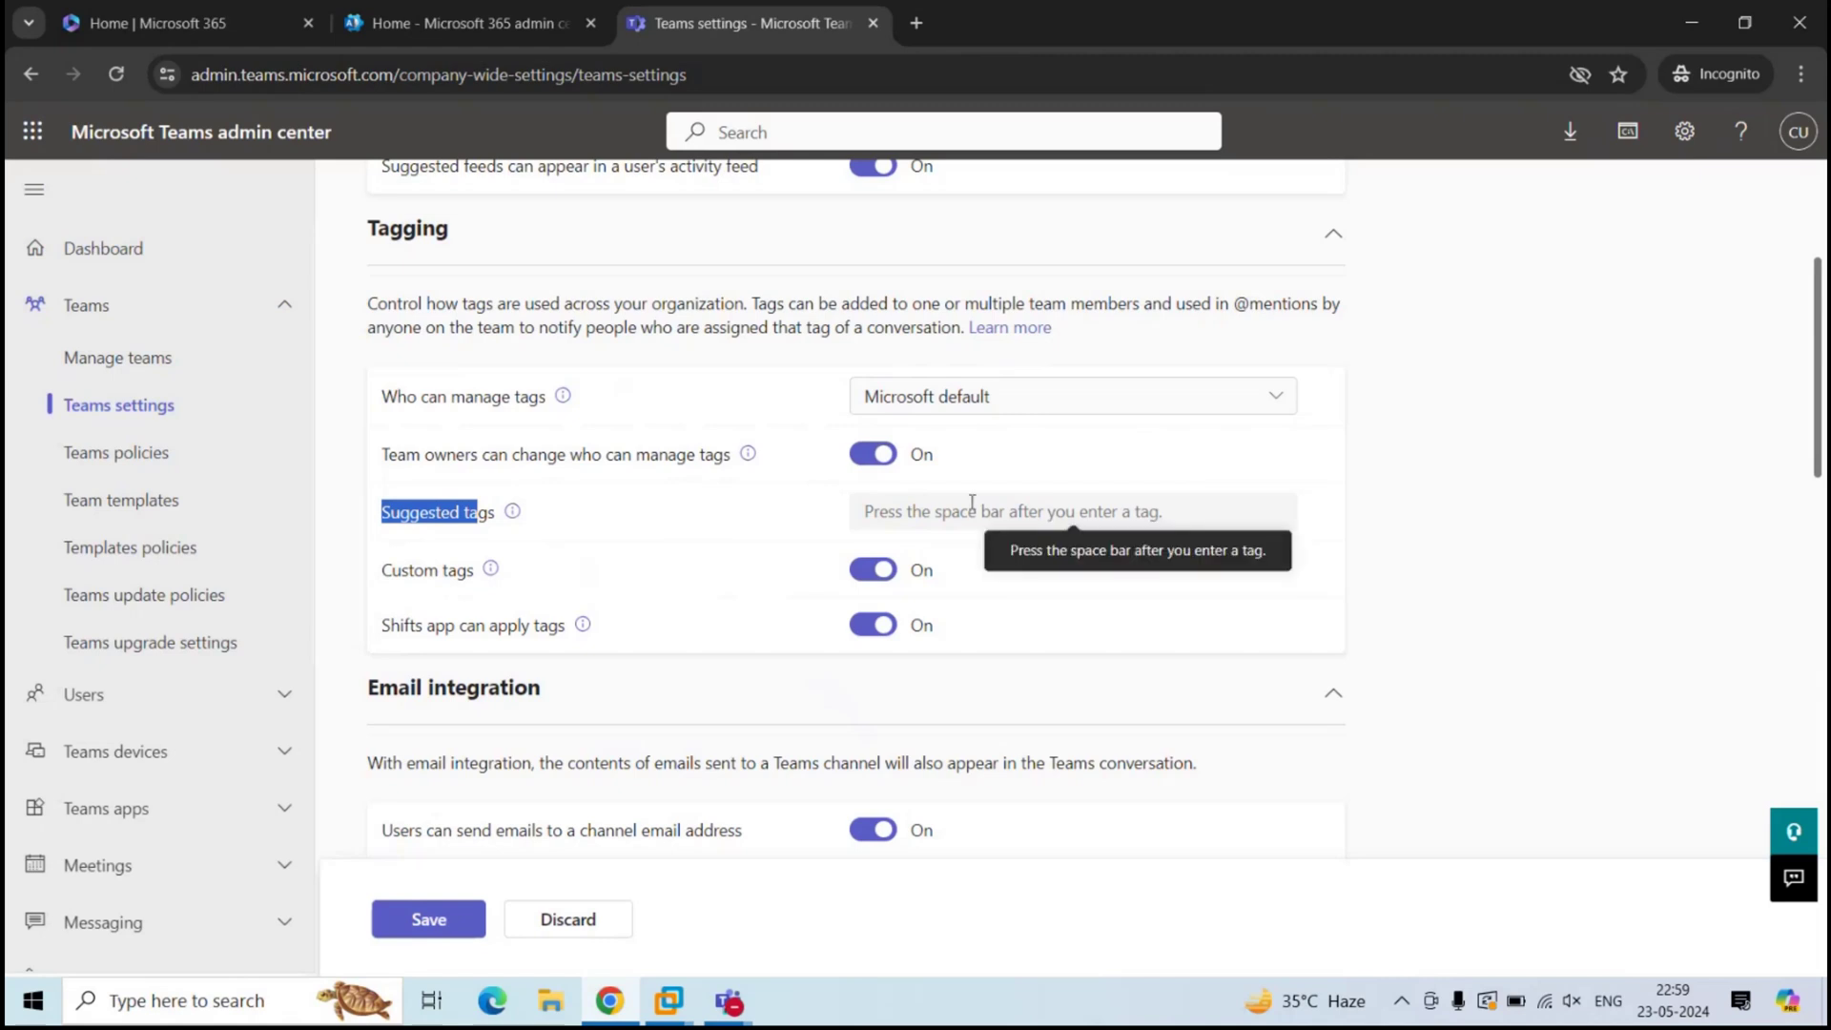
Add 'Teams' as a suggested tag, fixing the 'Tams' typo, and point out Custom tags
left_click(934, 515)
type("Teams")
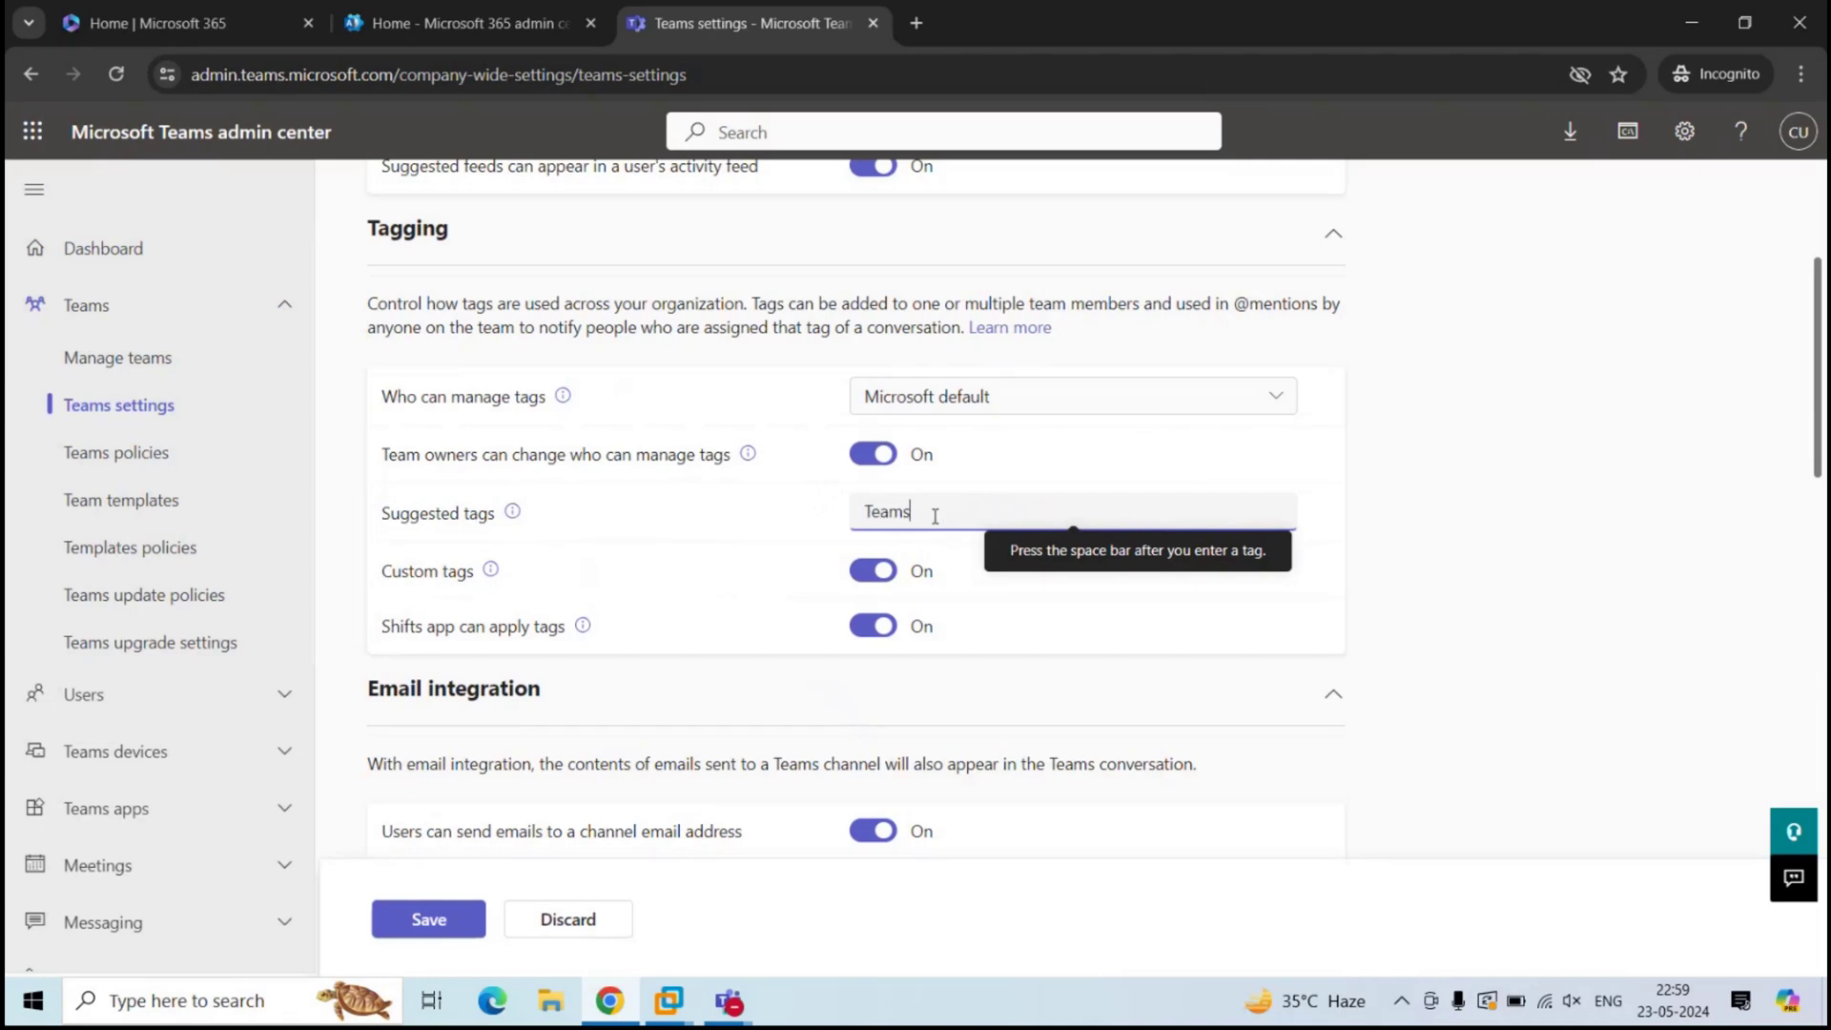
key("space")
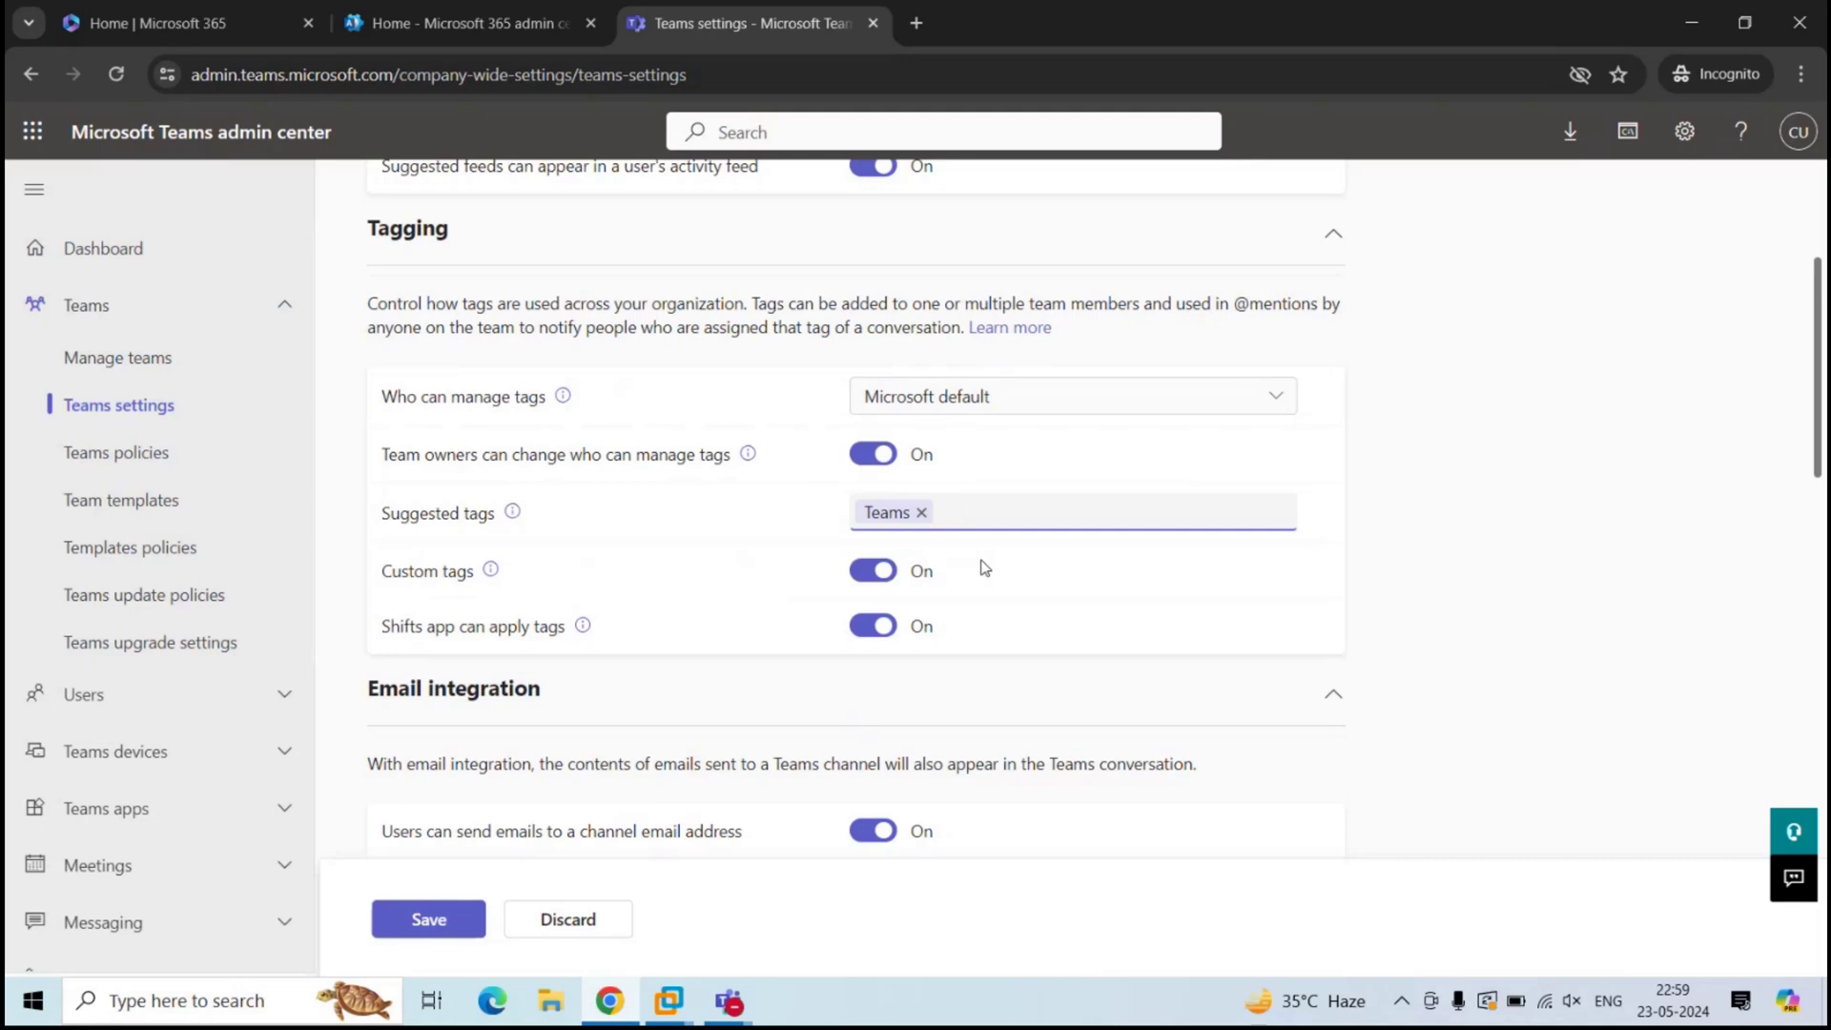
left_click_drag(371, 584, 461, 586)
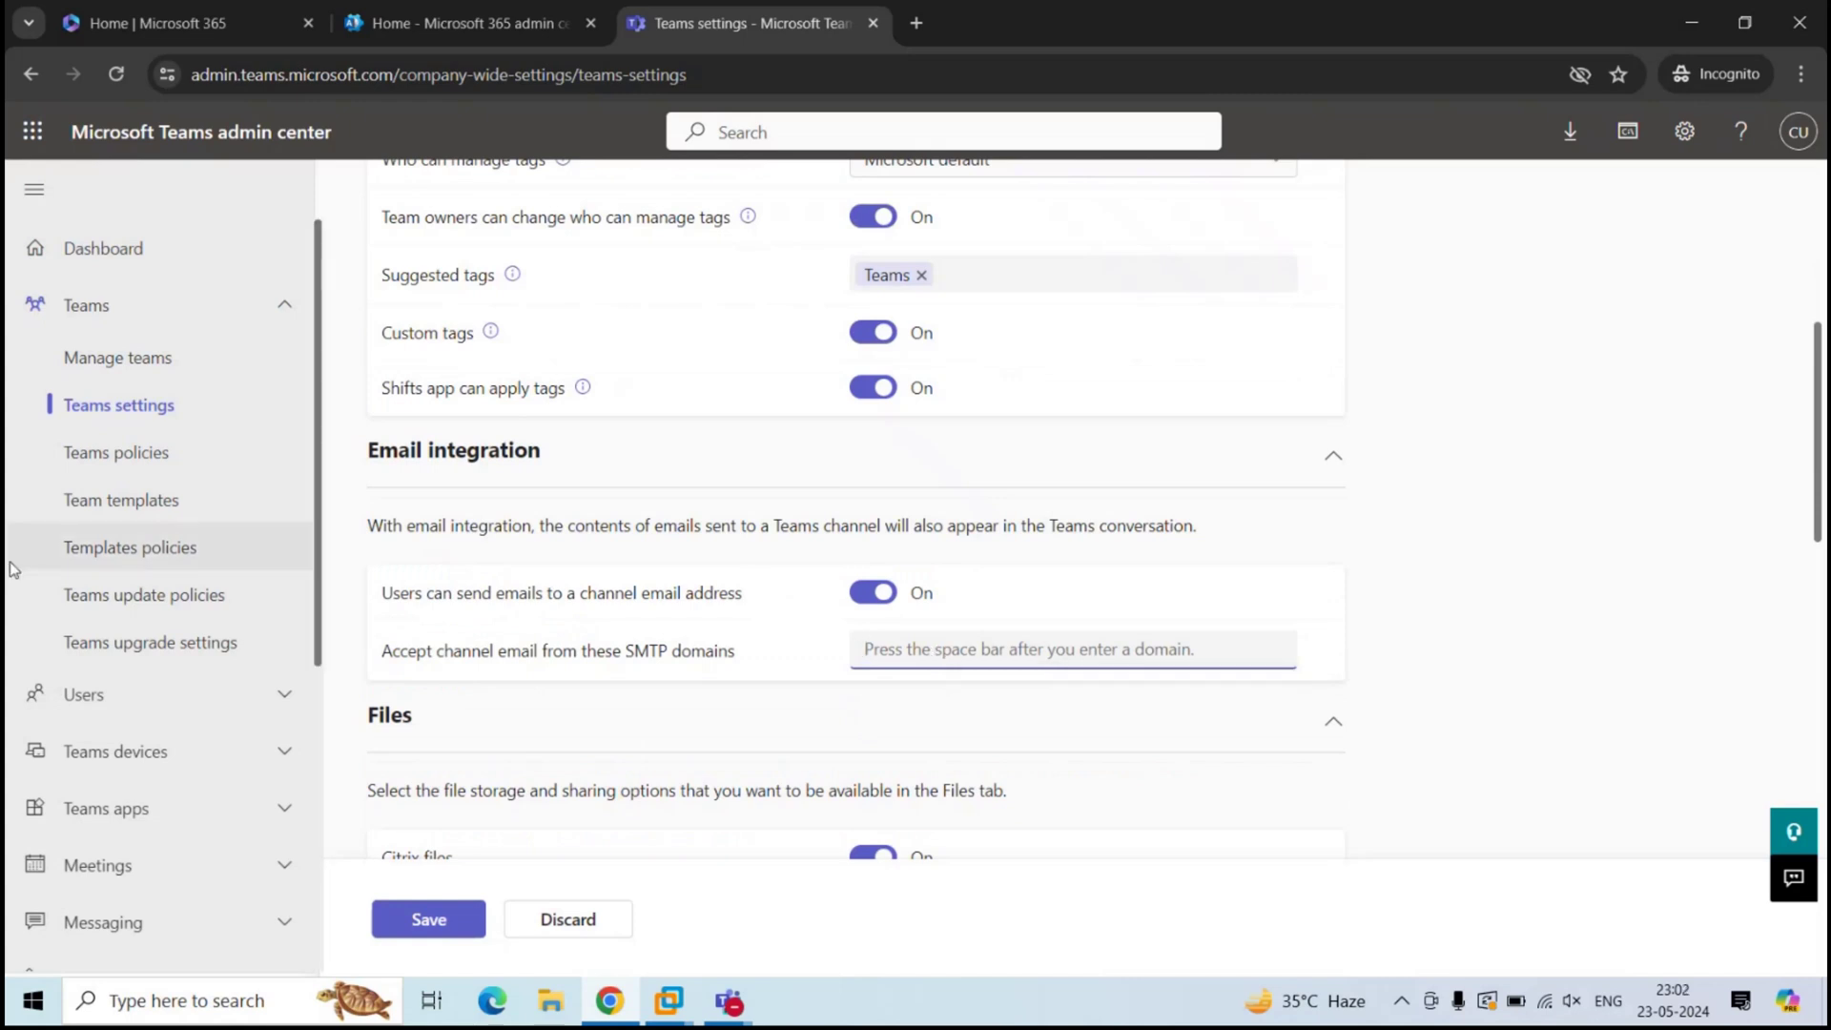
scroll(540, 548, "down", 5)
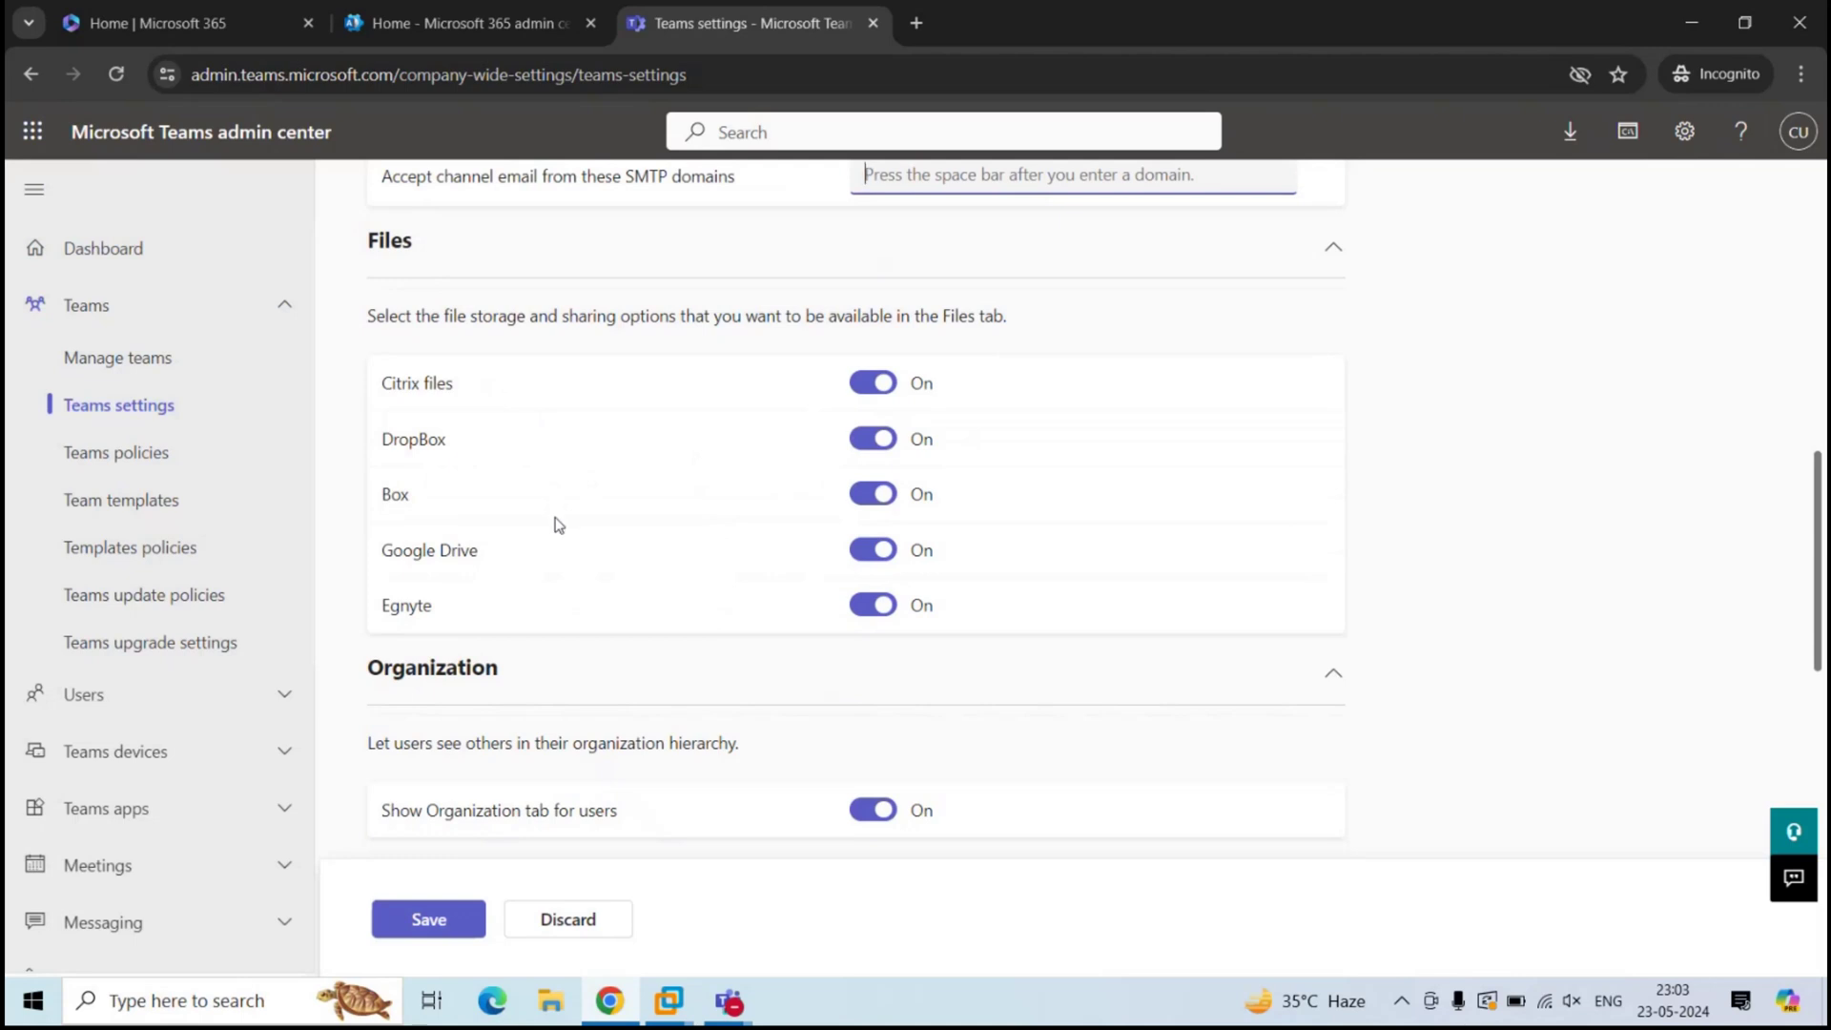
mouse_move(670, 1002)
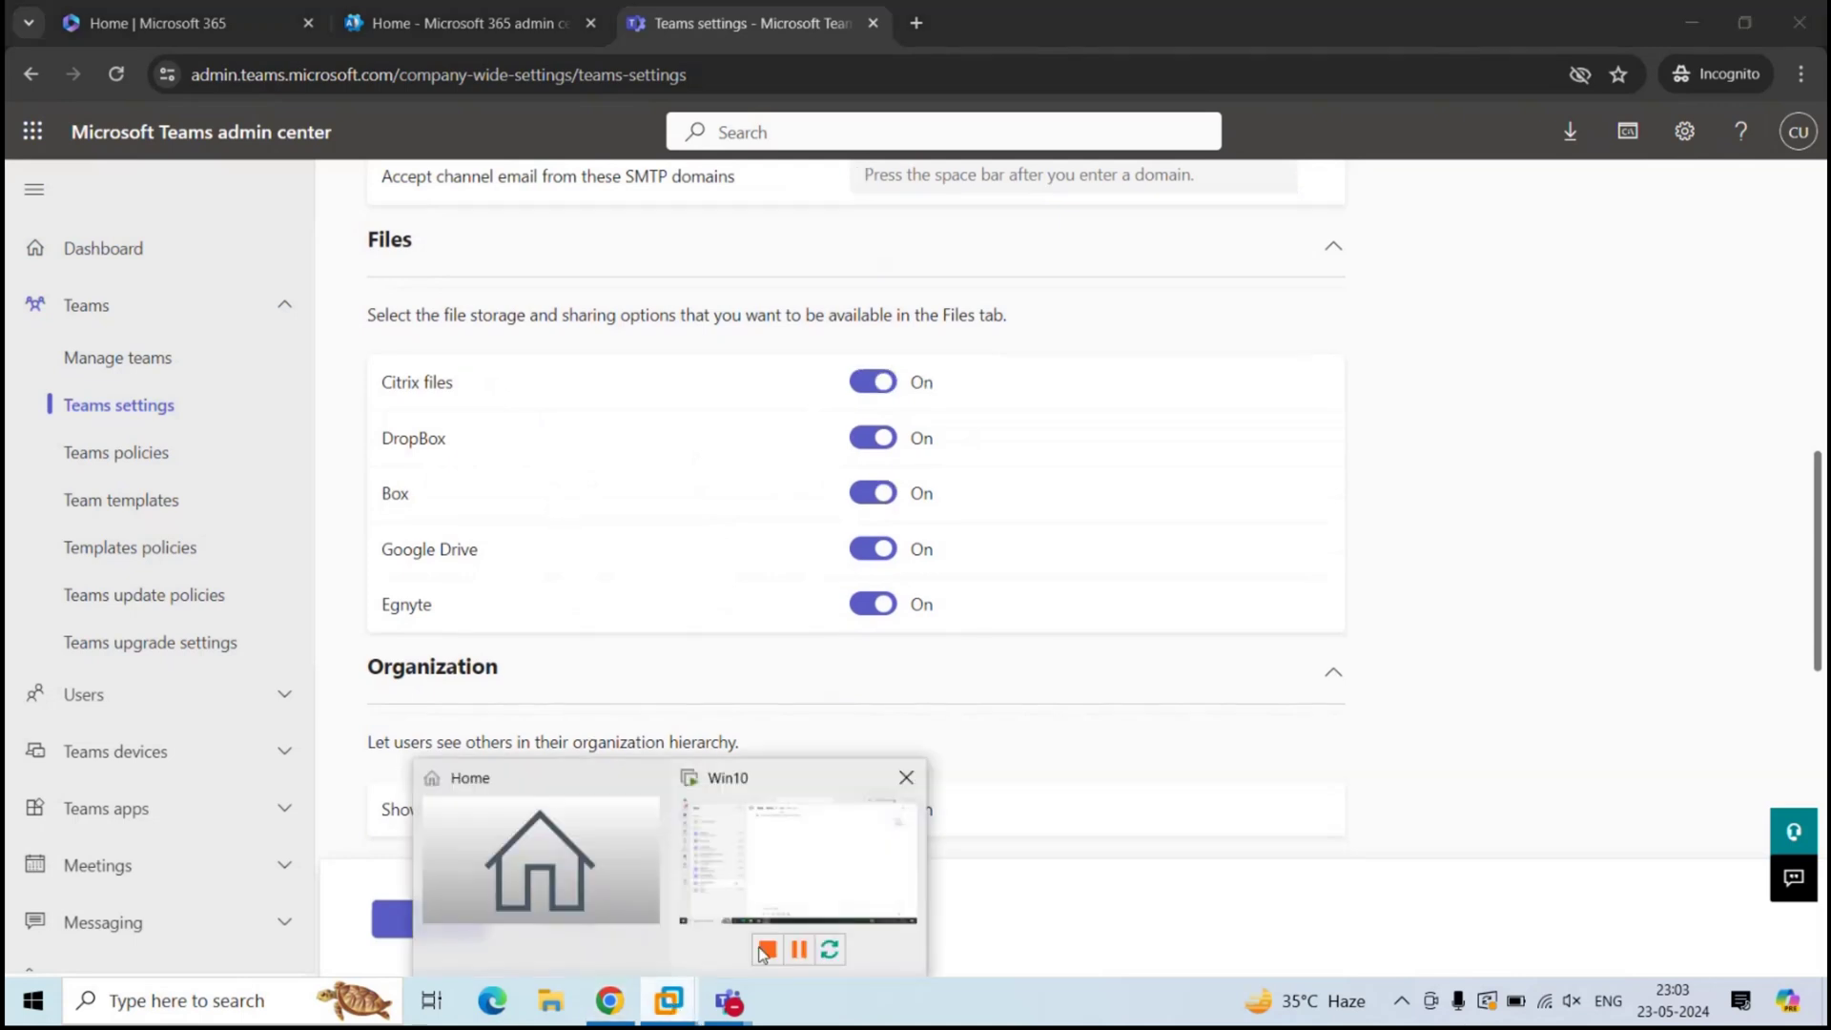
Search the Teams app store for 'dropbox'
left_click(793, 887)
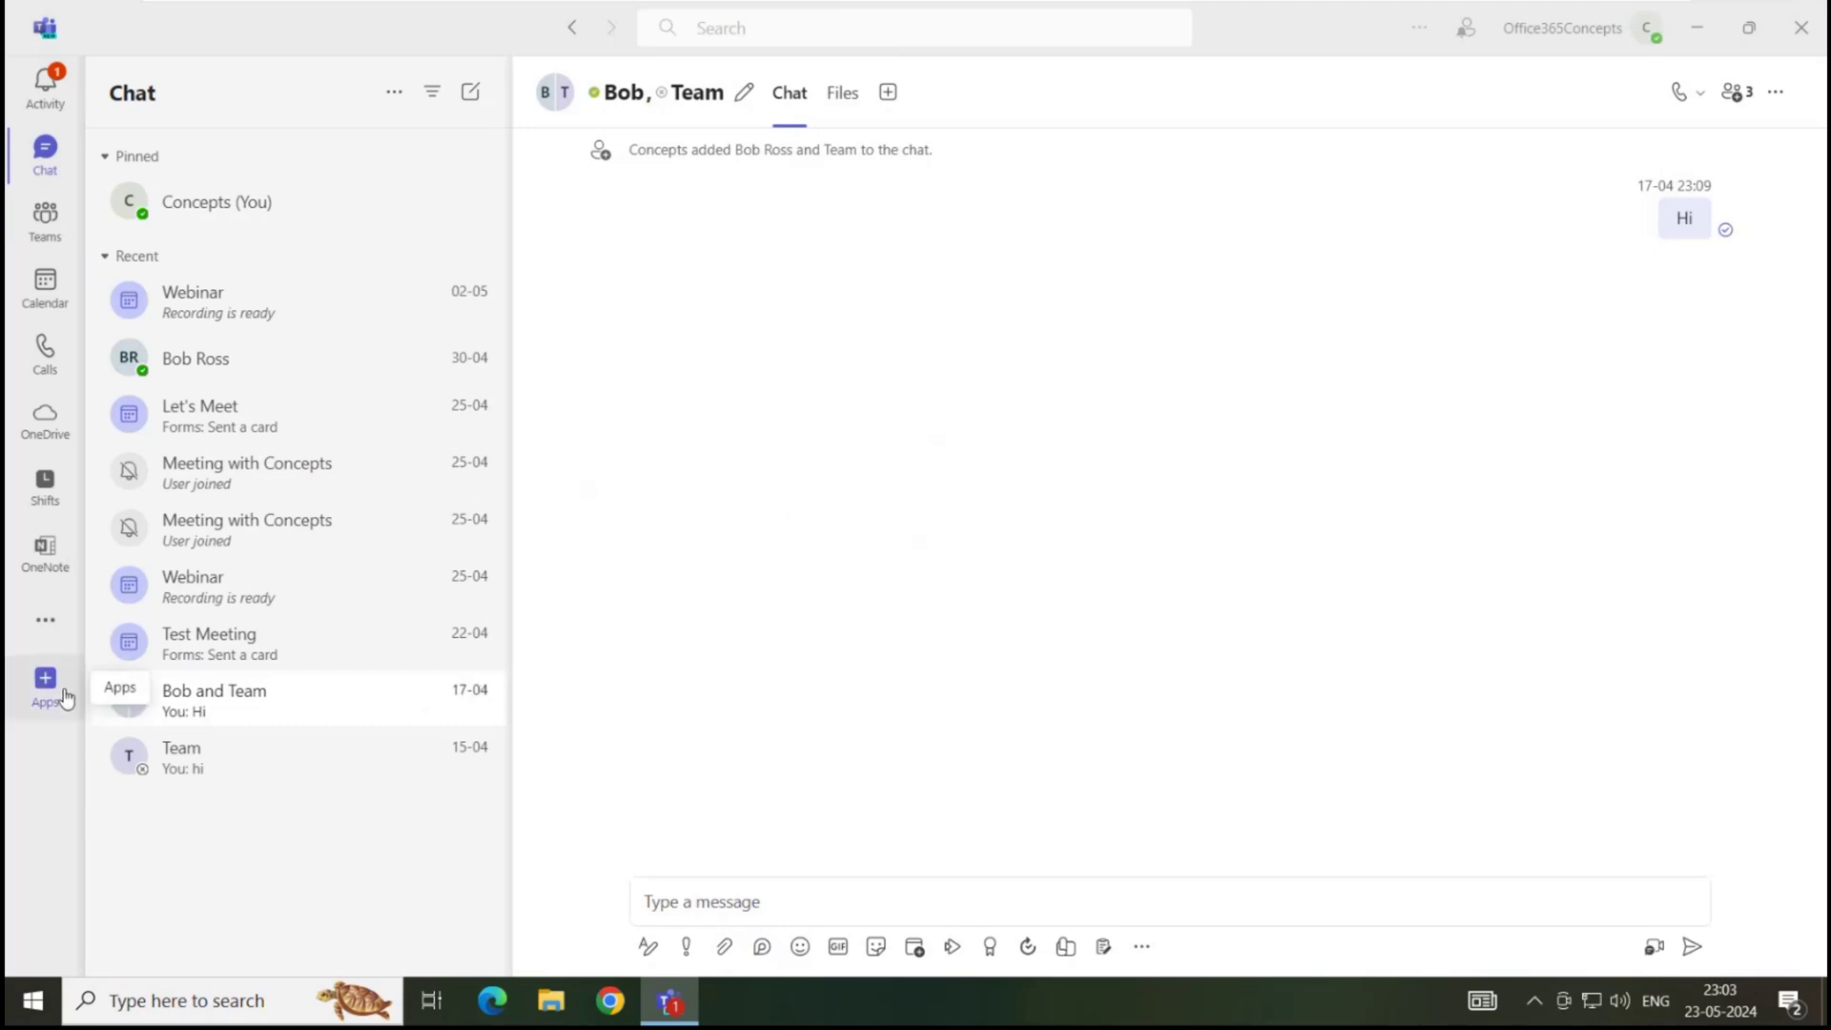
left_click(65, 698)
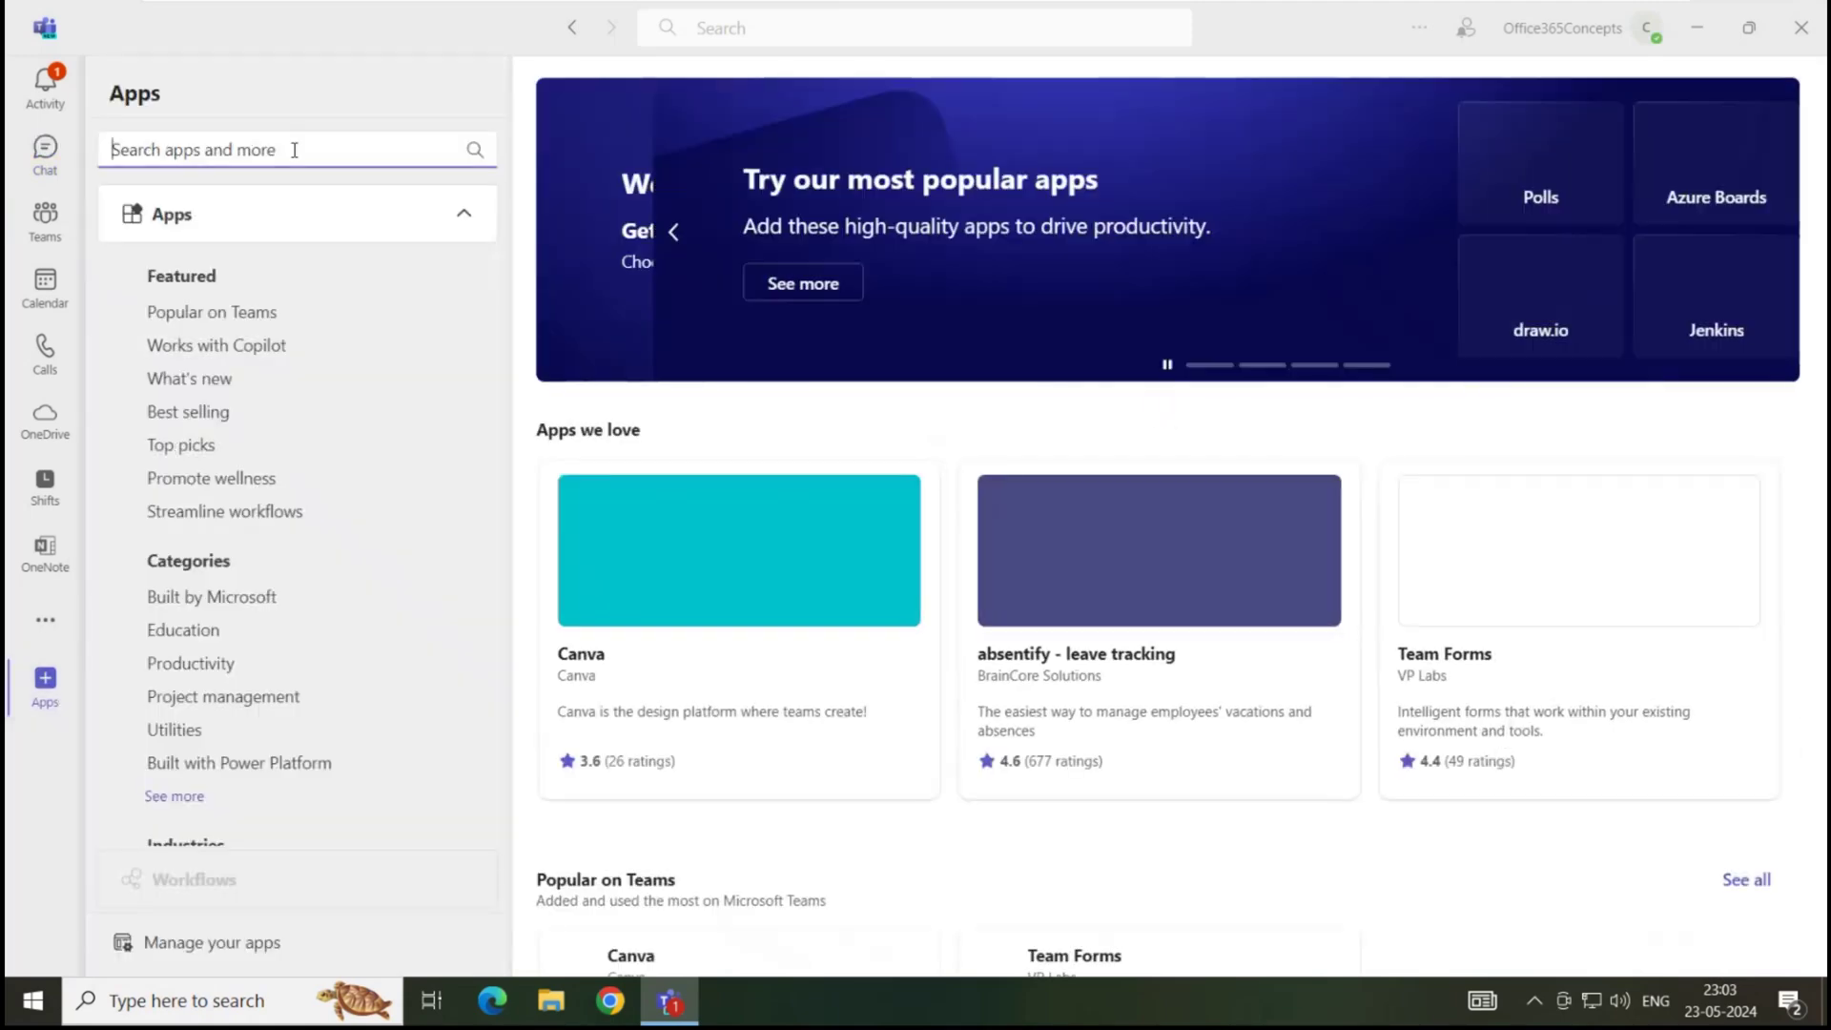
type("dropbox")
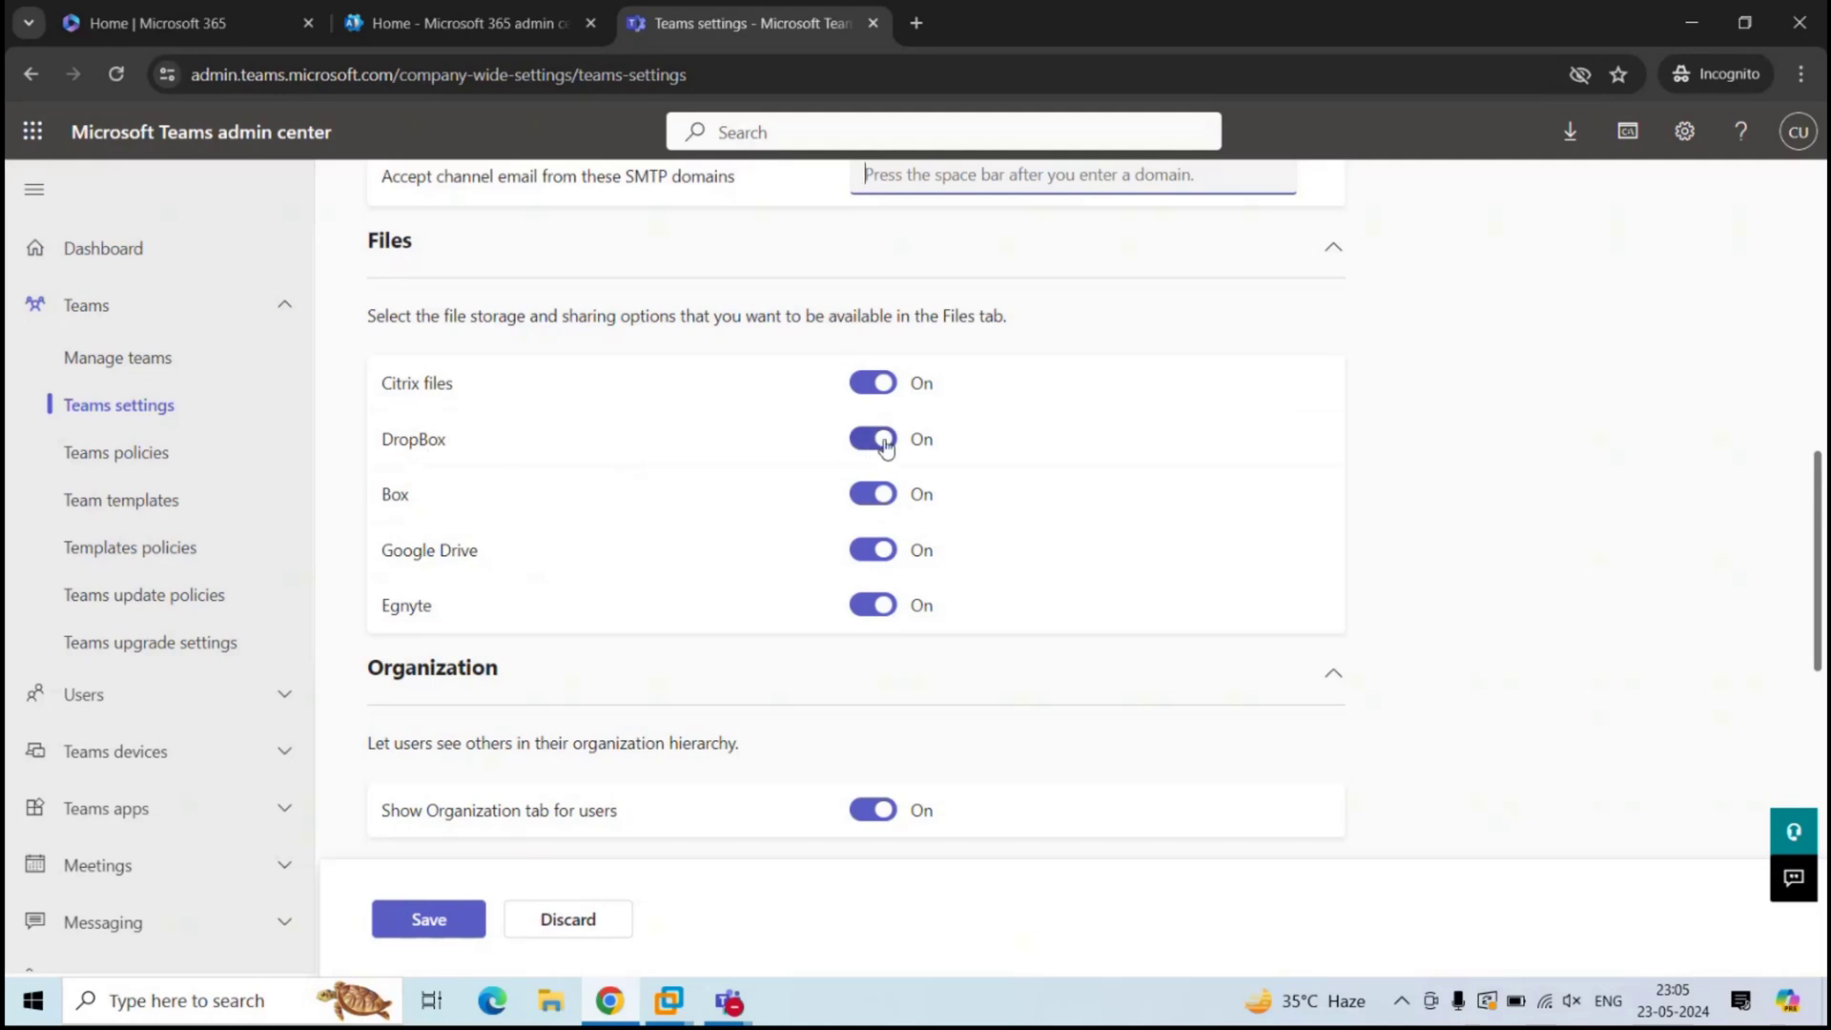
scroll(625, 436, "down", 3)
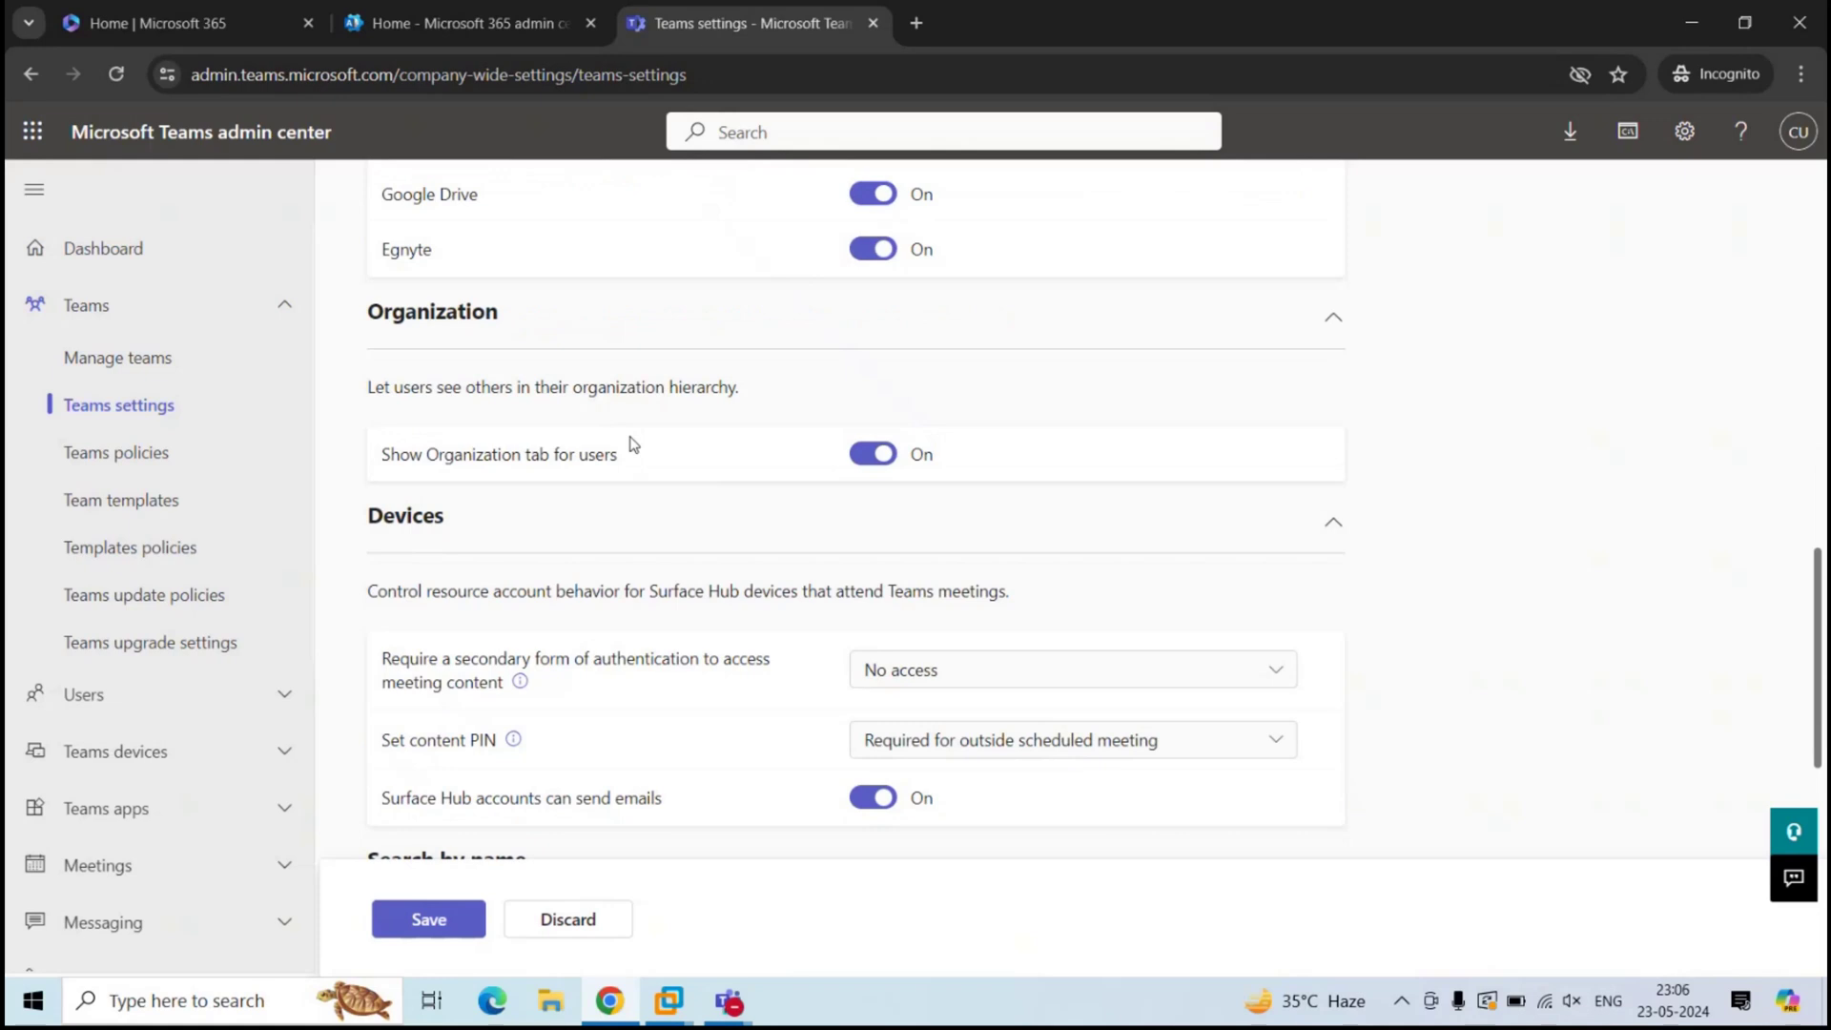
Search Teams for 'team1' and view that user's Organisation chart
mouse_move(682, 997)
left_click(788, 873)
left_click(779, 27)
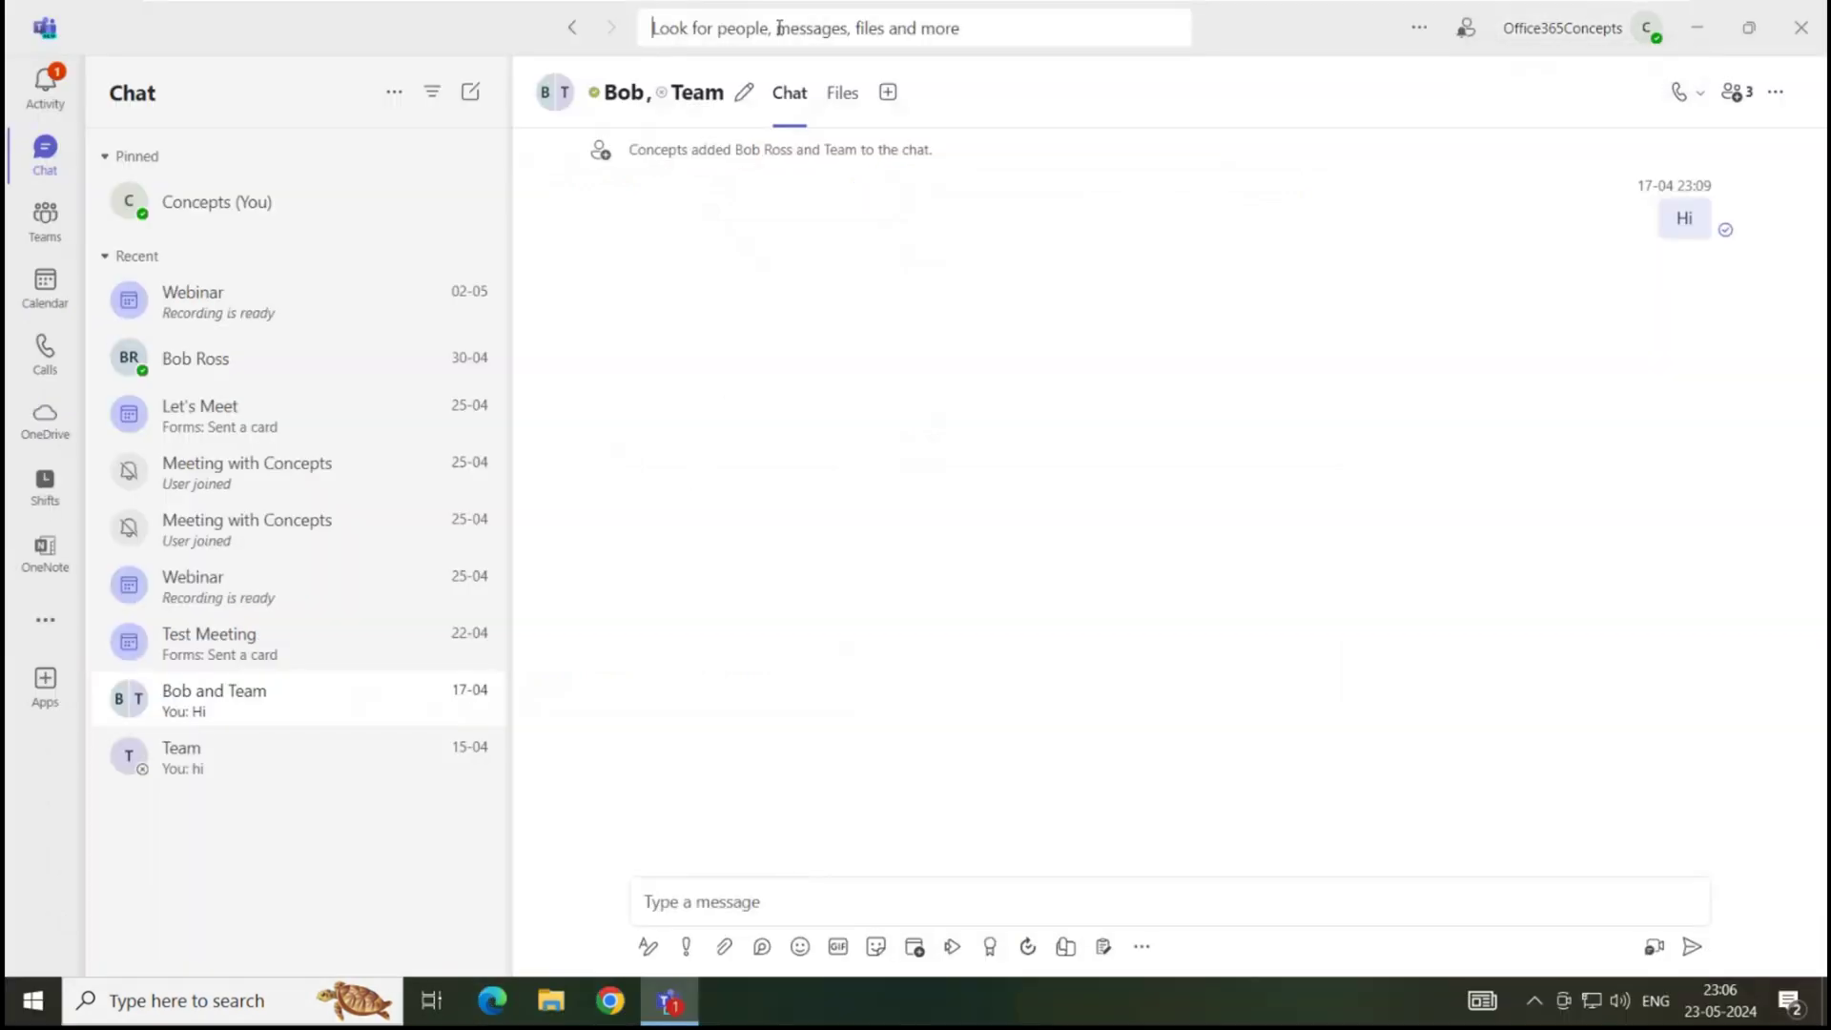
type("team1")
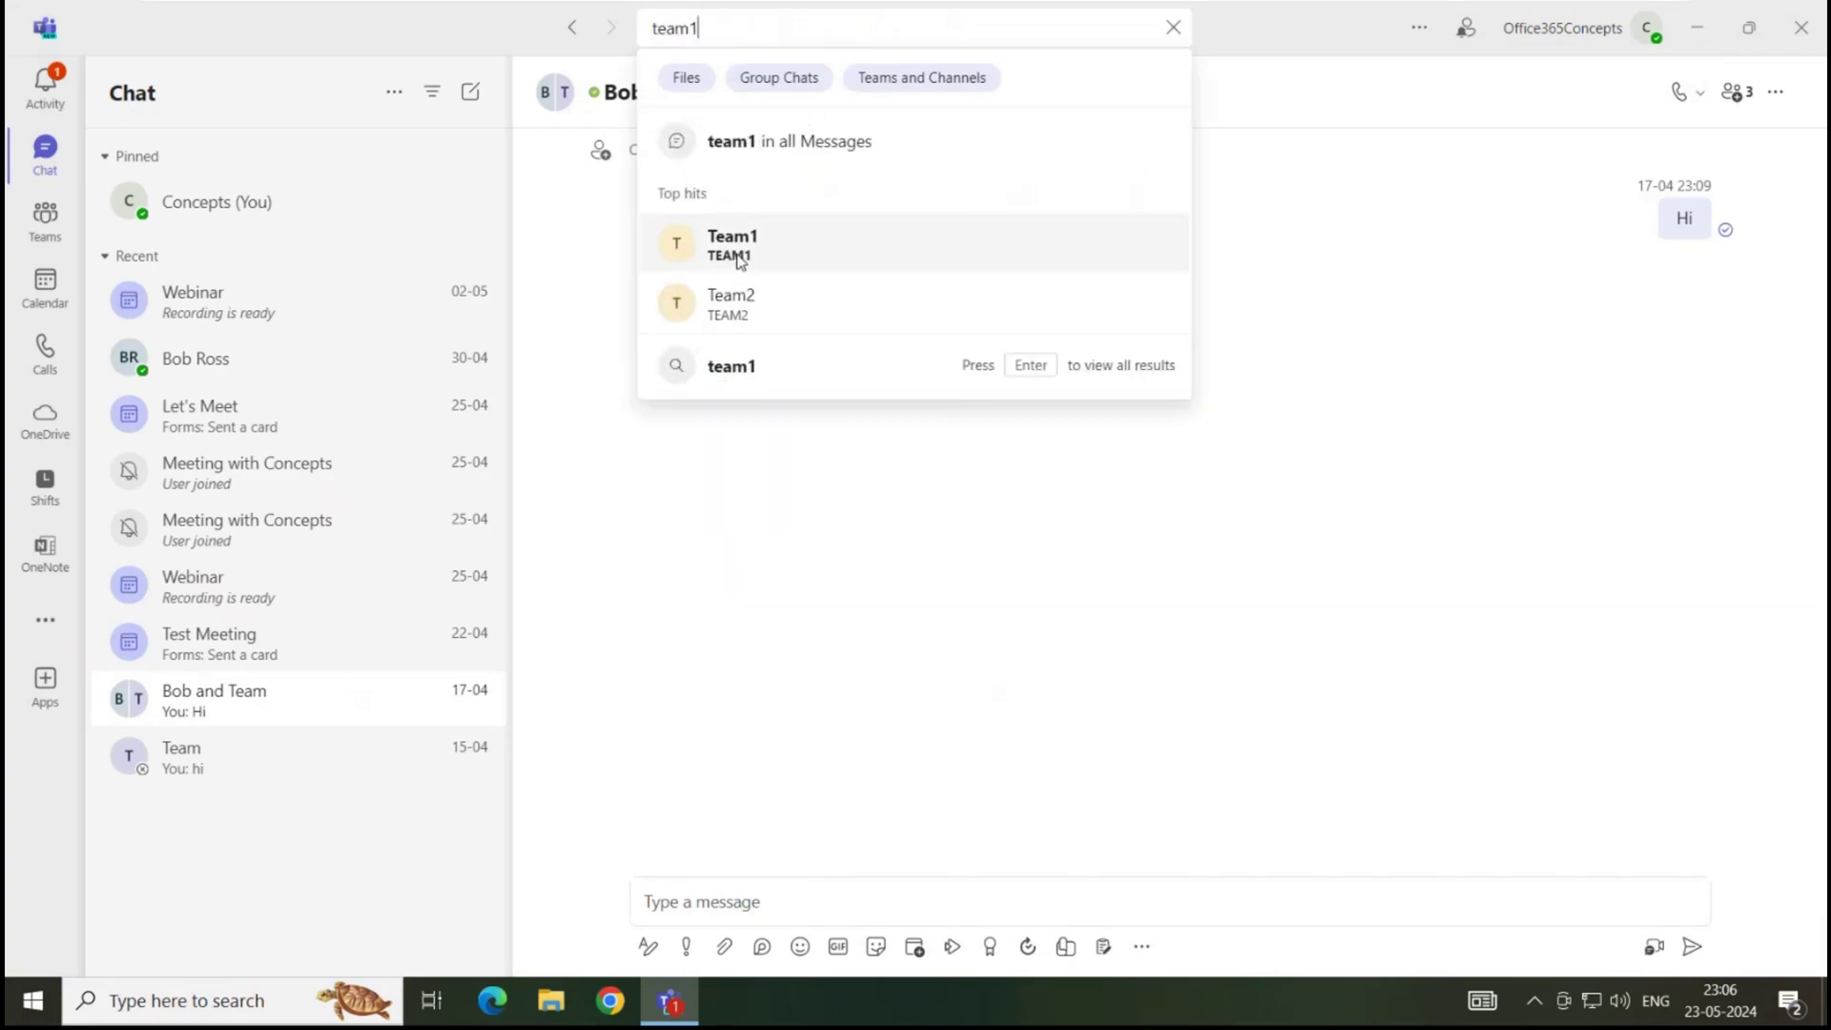
left_click(739, 264)
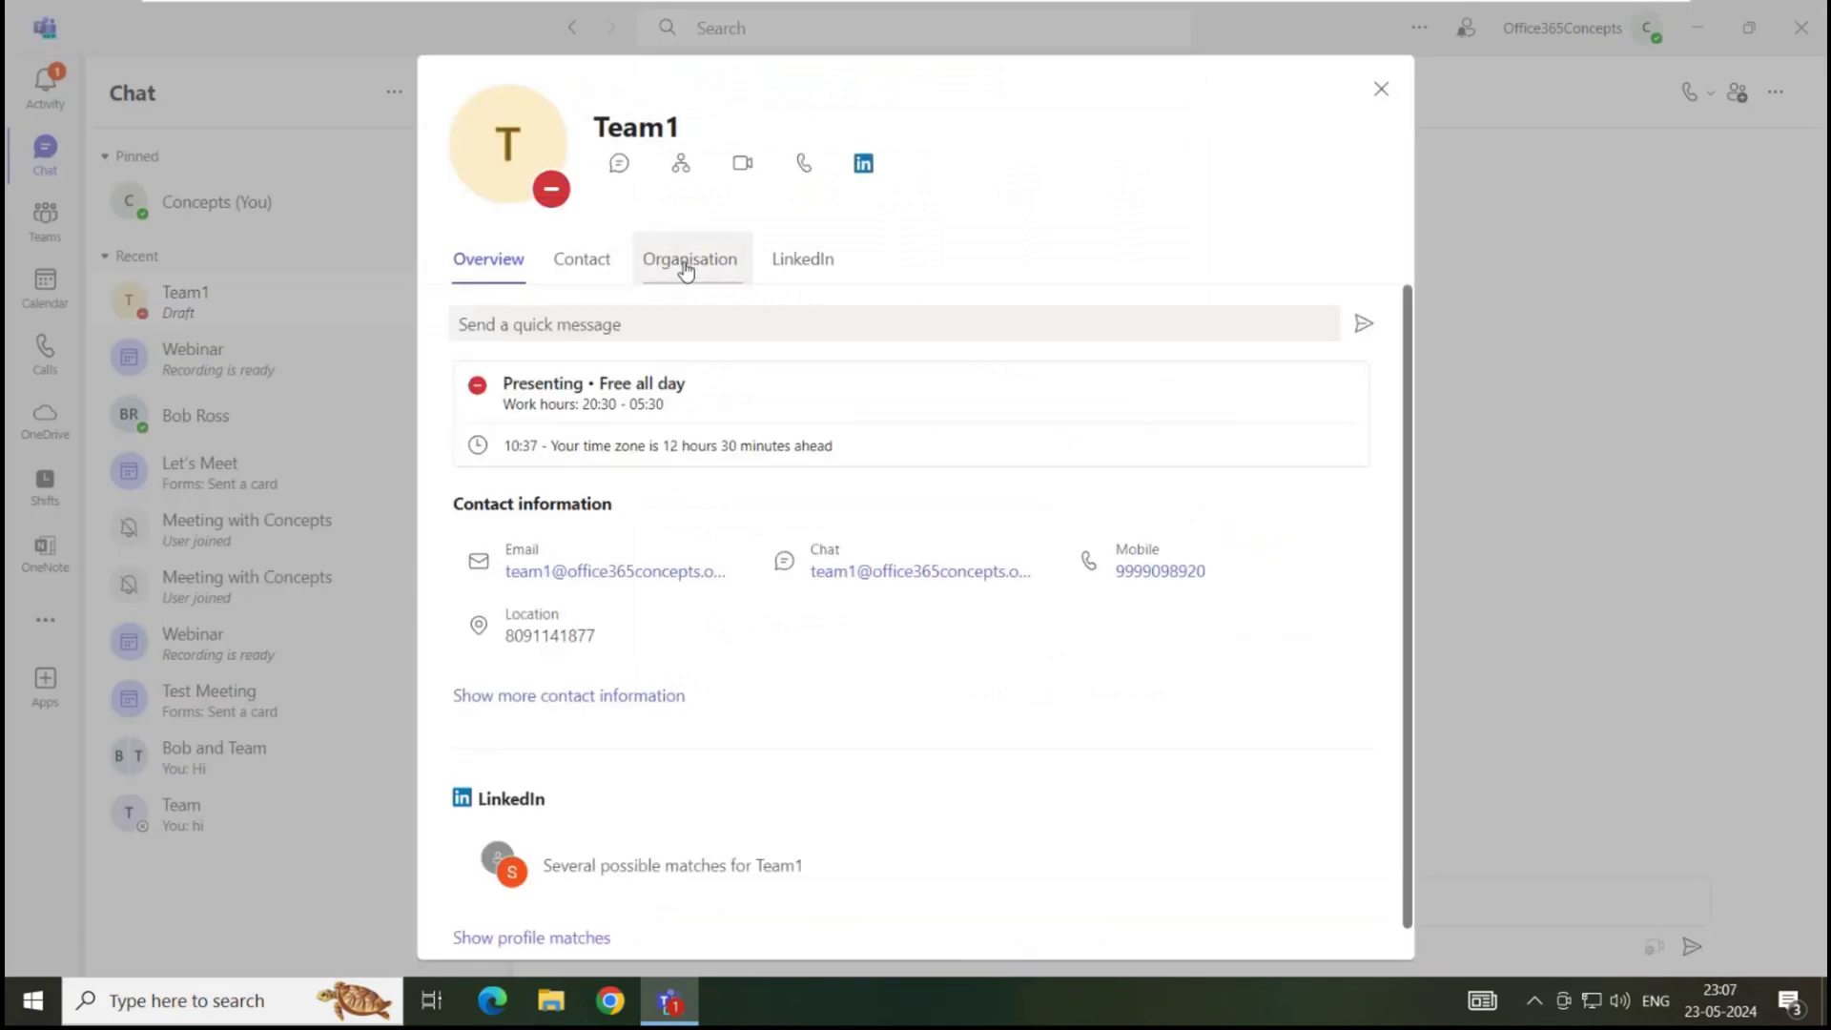
left_click(685, 272)
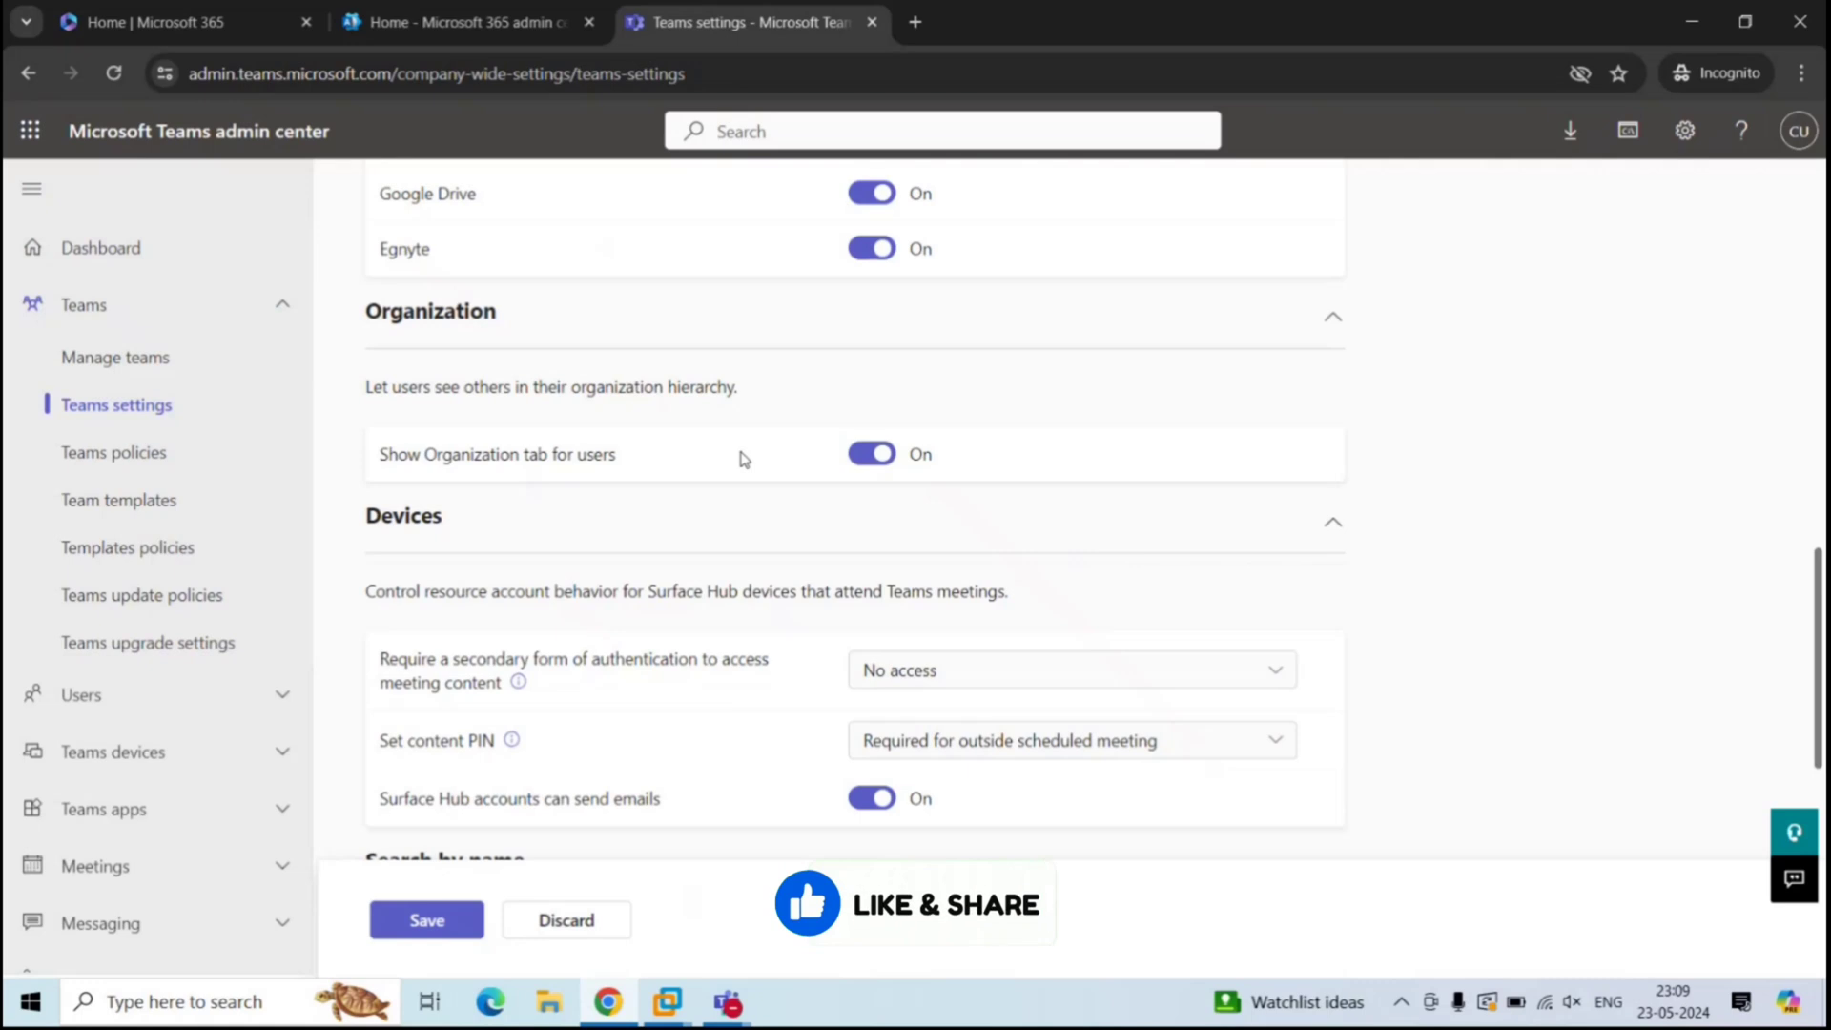
scroll(725, 477, "down", 1)
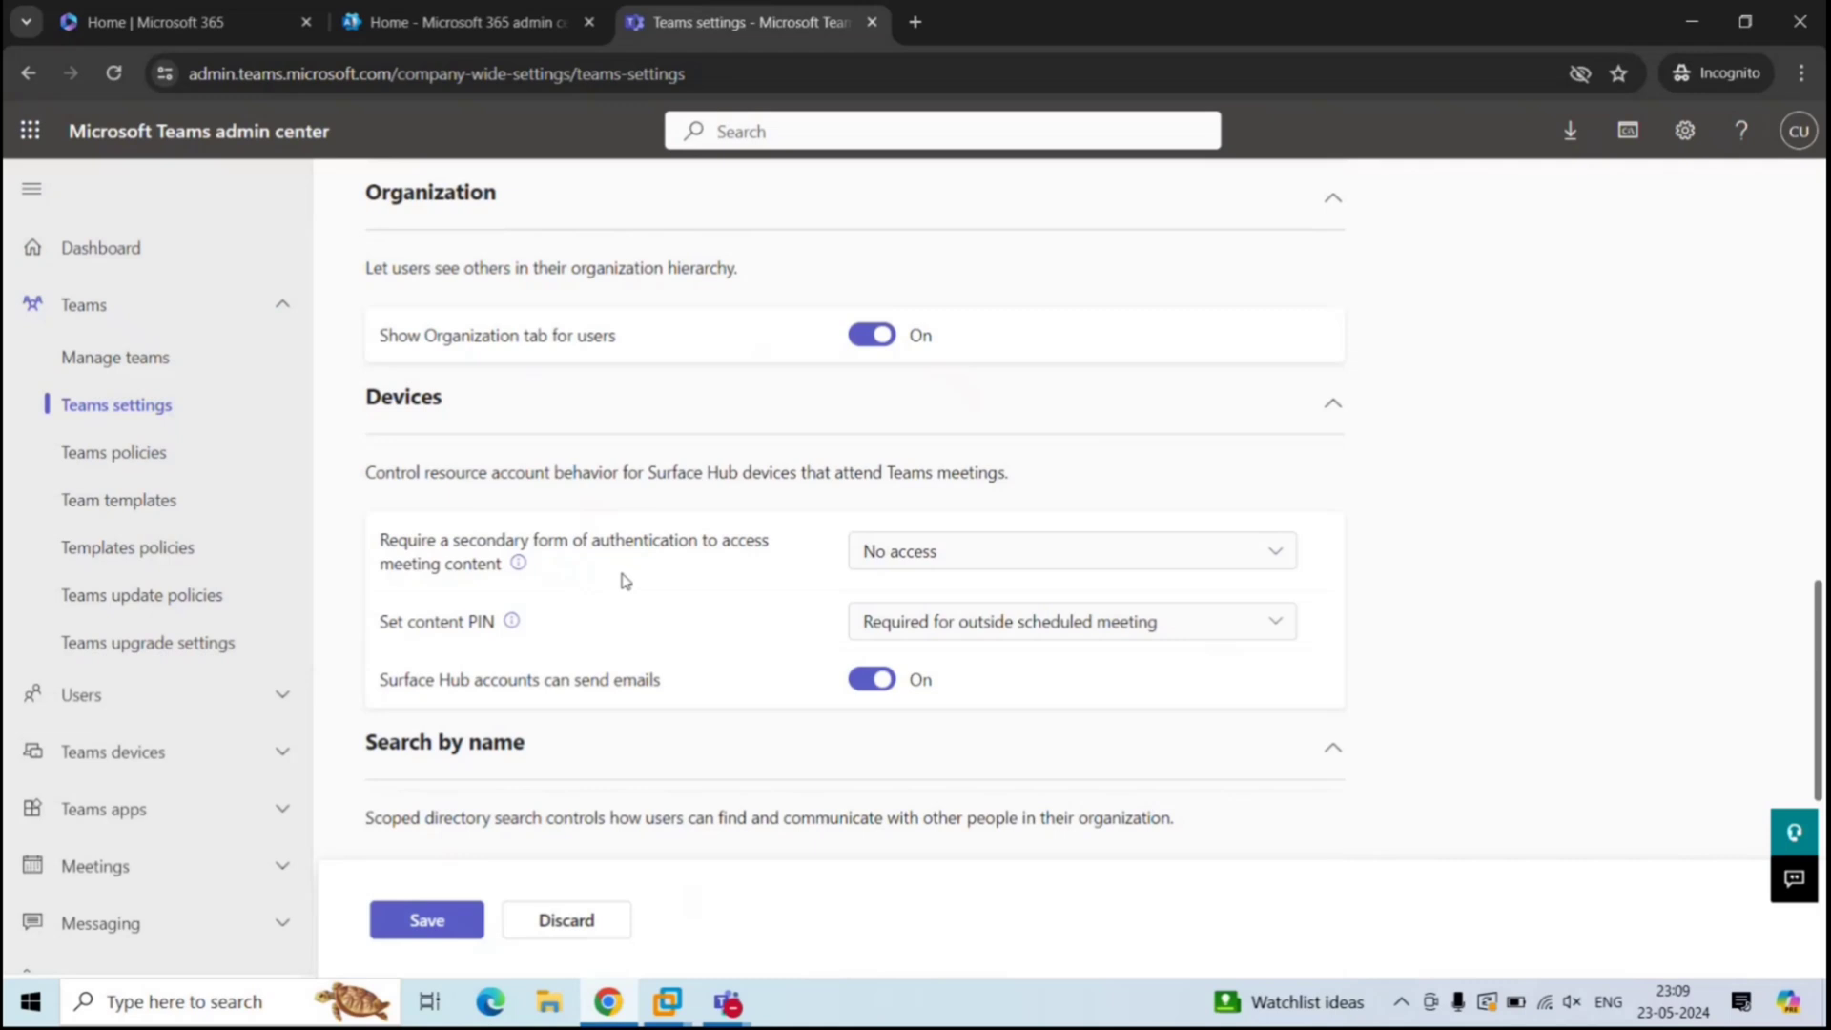
left_click_drag(574, 540, 694, 551)
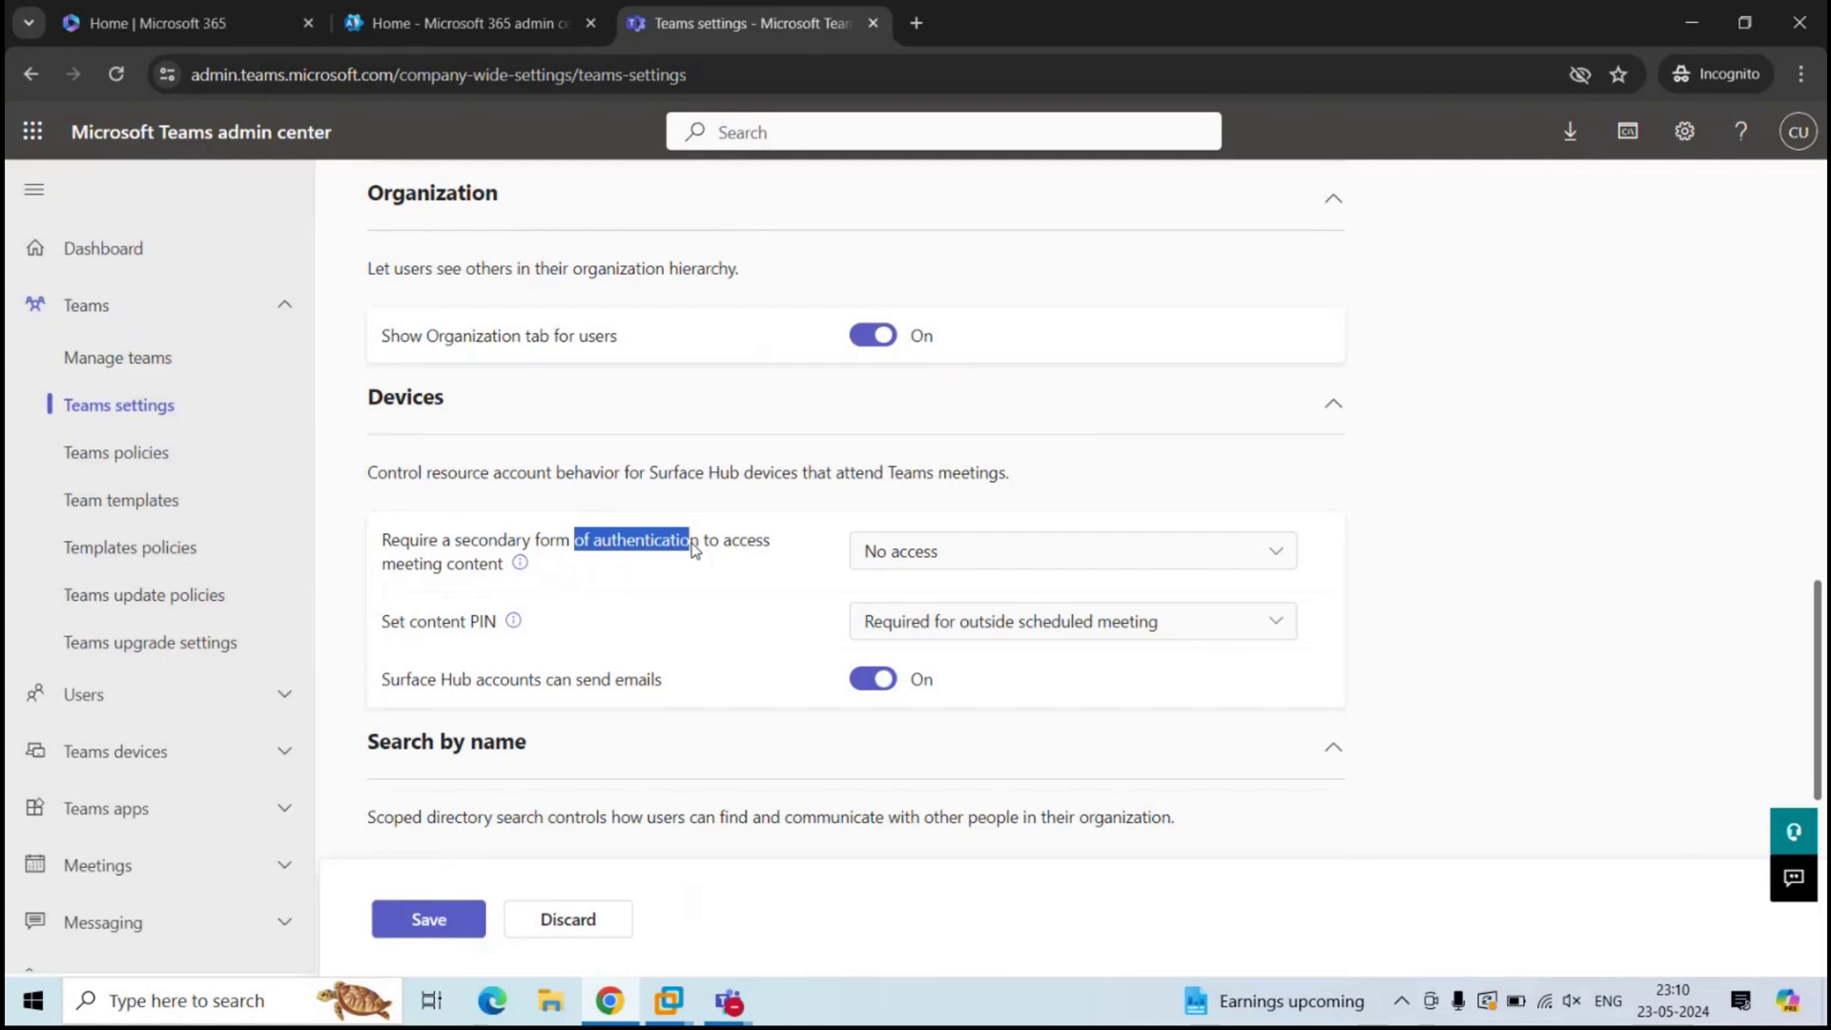
left_click_drag(540, 540, 803, 547)
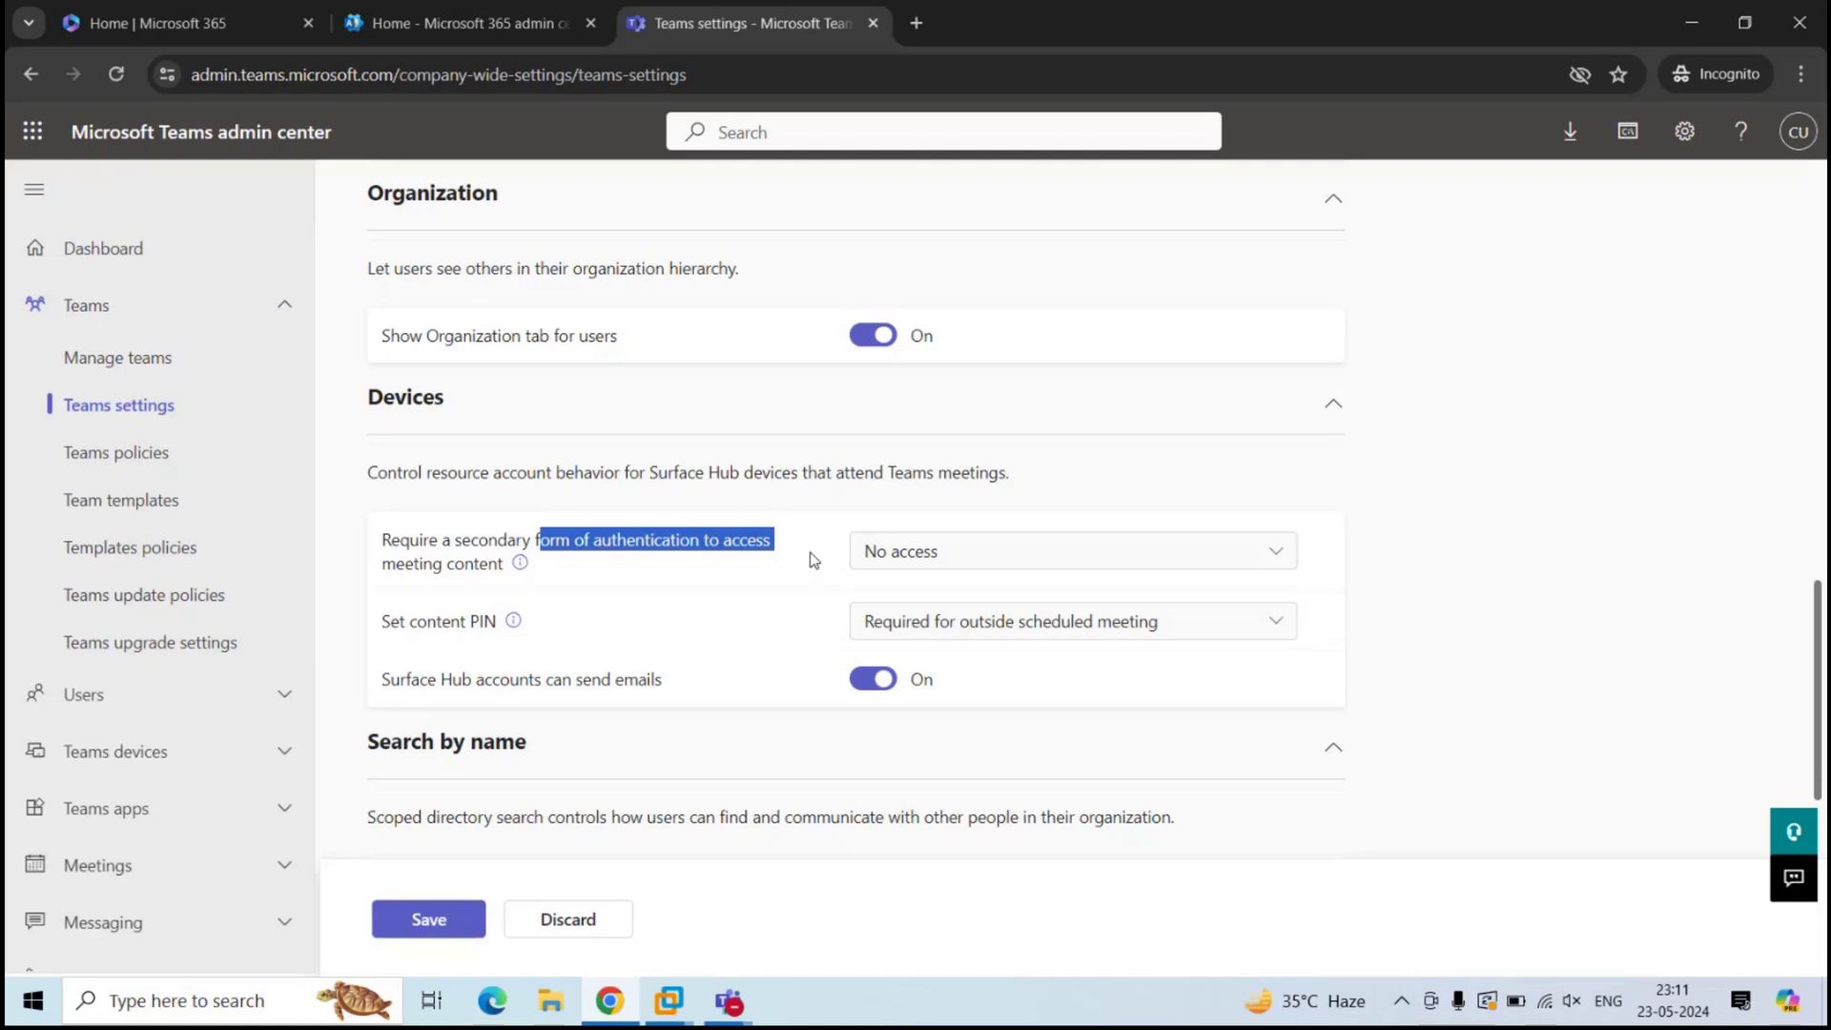
left_click_drag(377, 625, 483, 622)
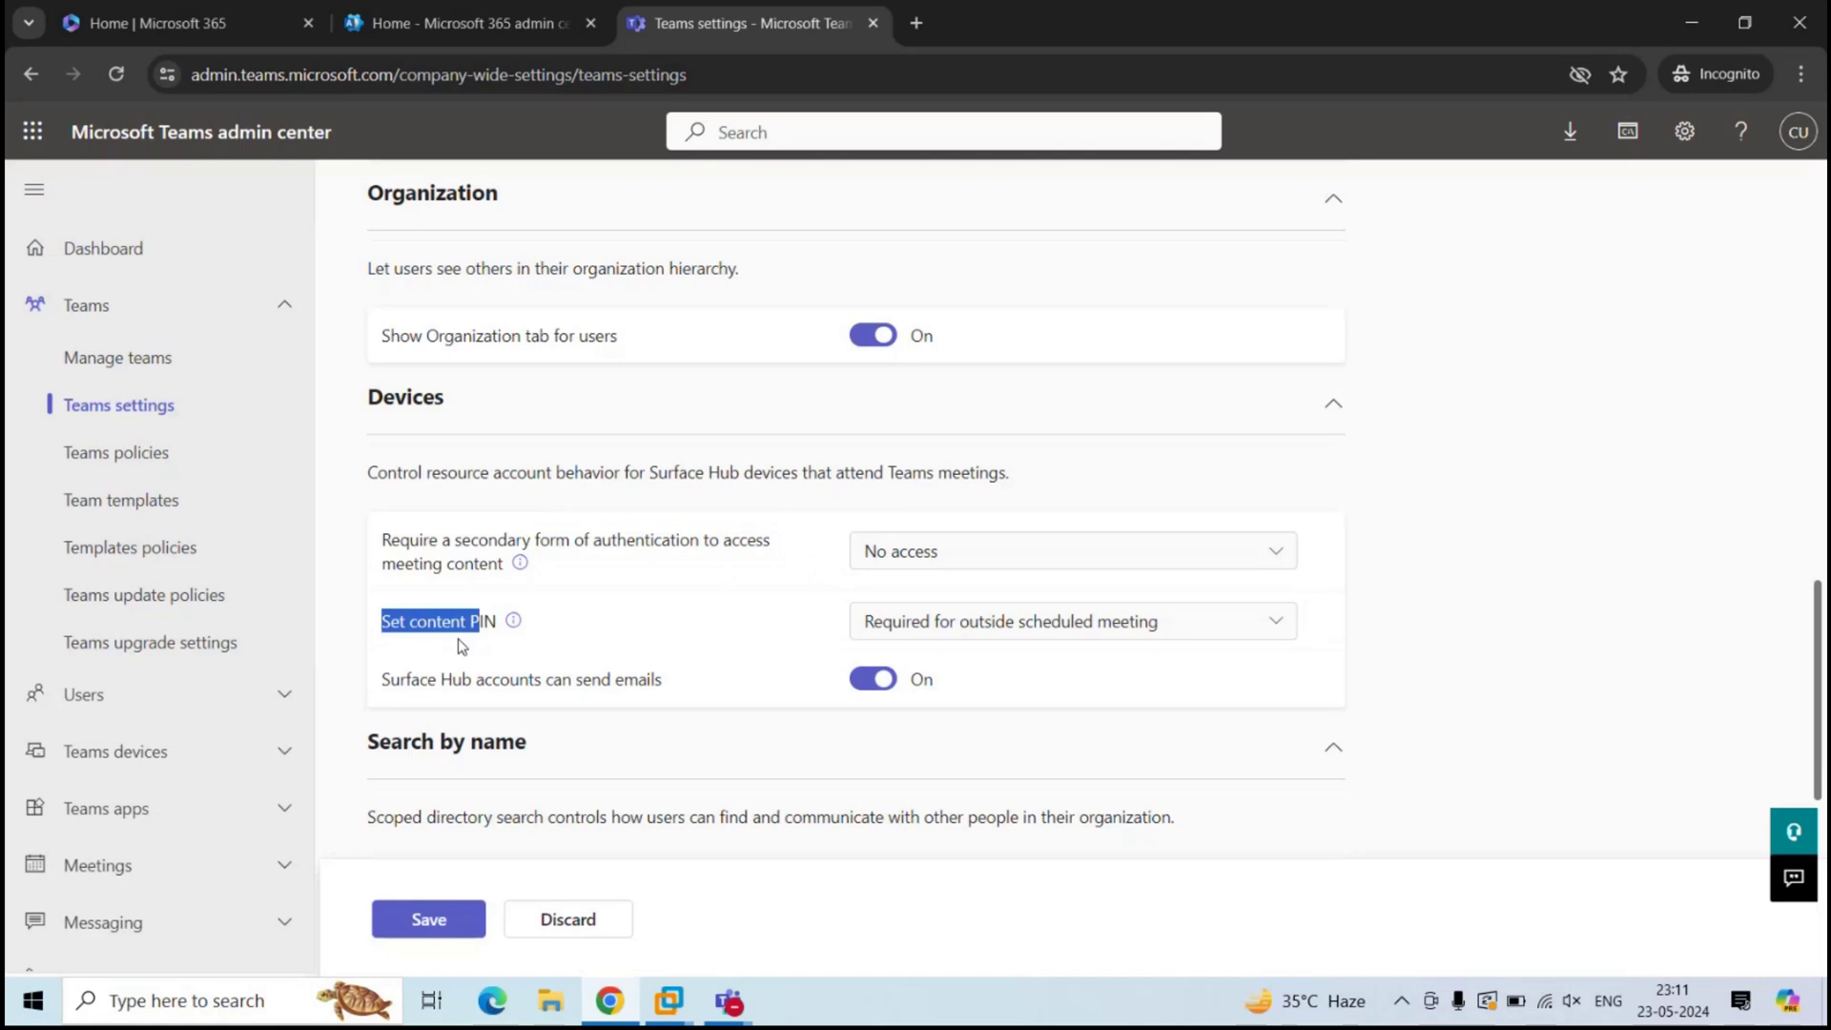
left_click_drag(378, 682, 542, 683)
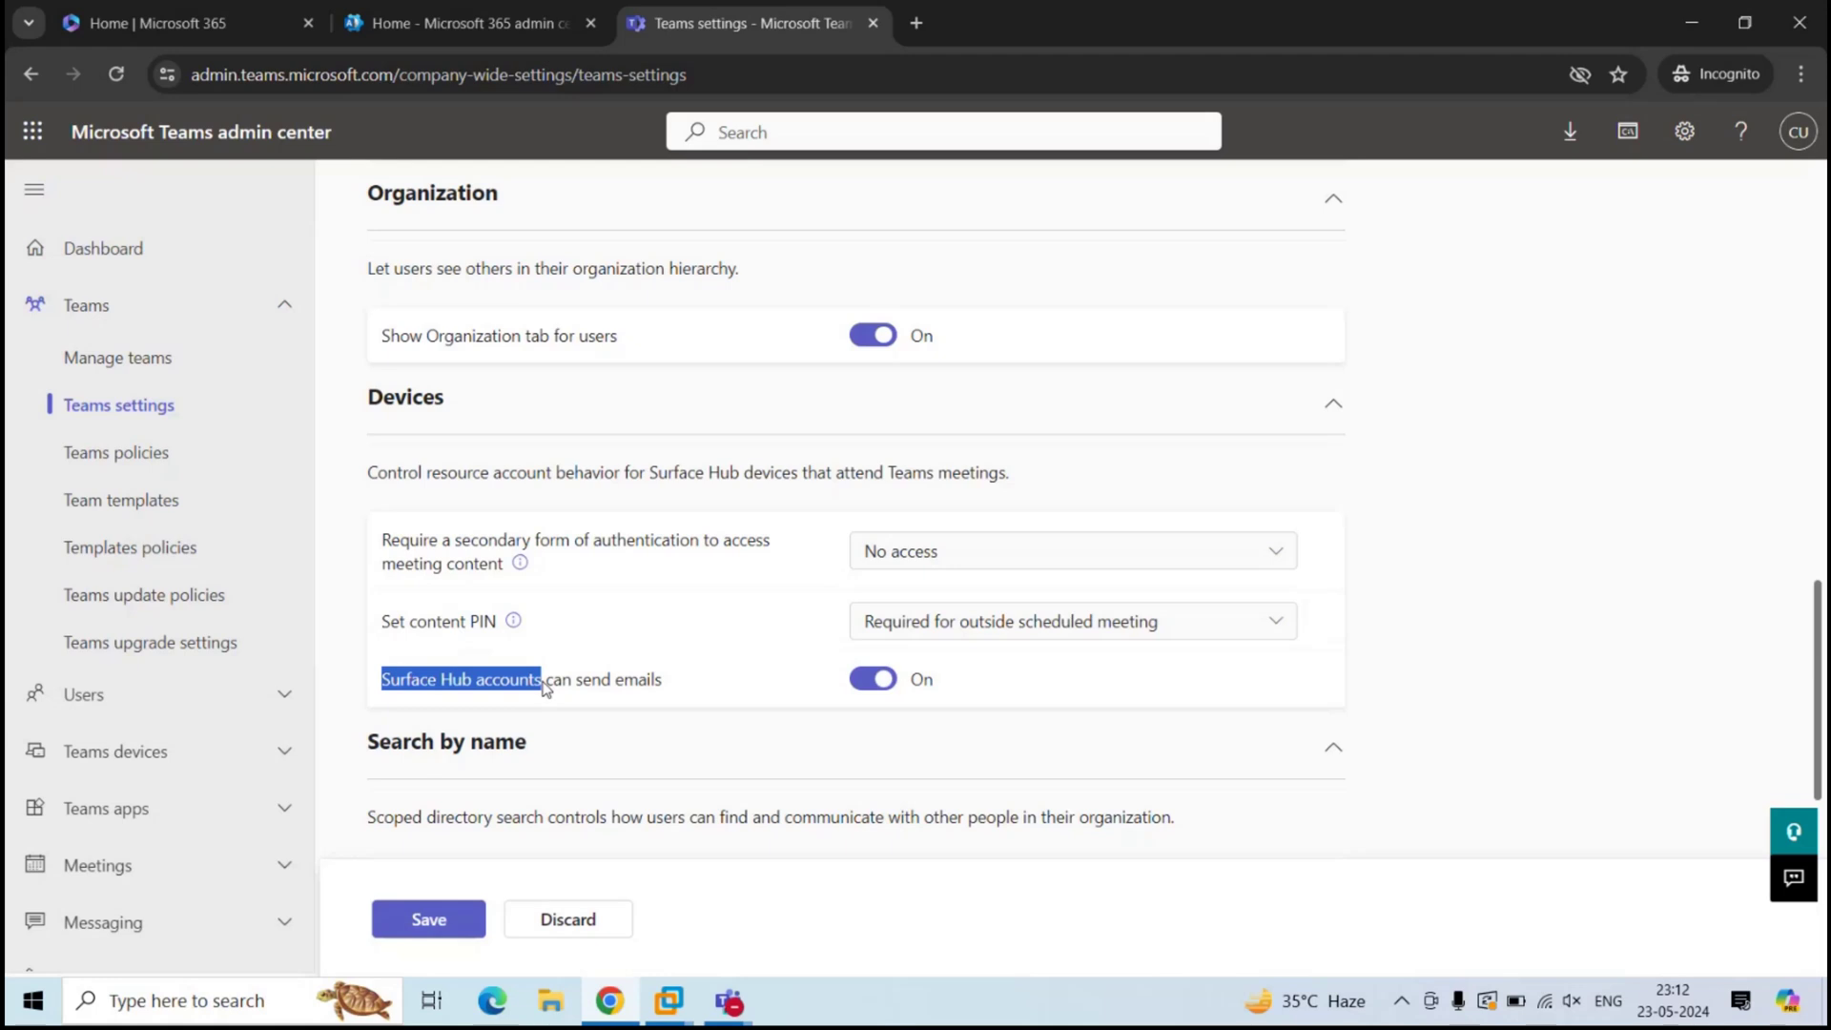
scroll(592, 667, "down", 2)
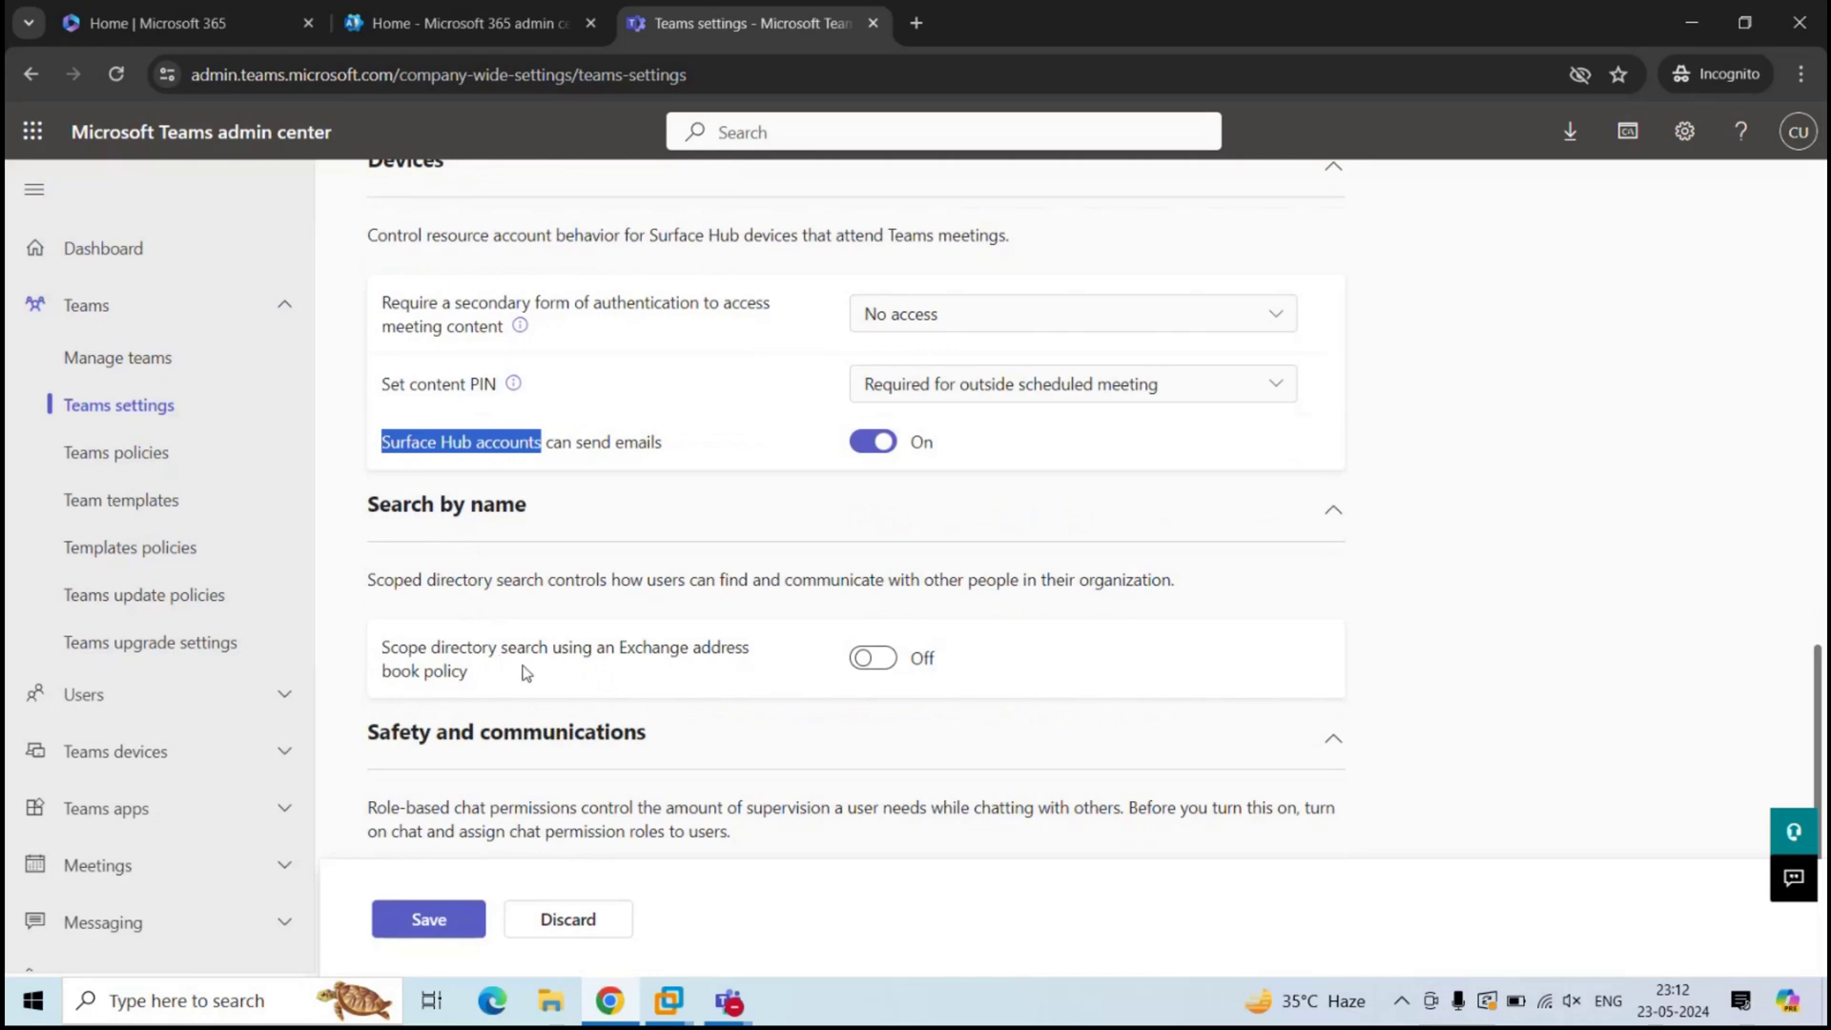
left_click_drag(501, 651, 658, 656)
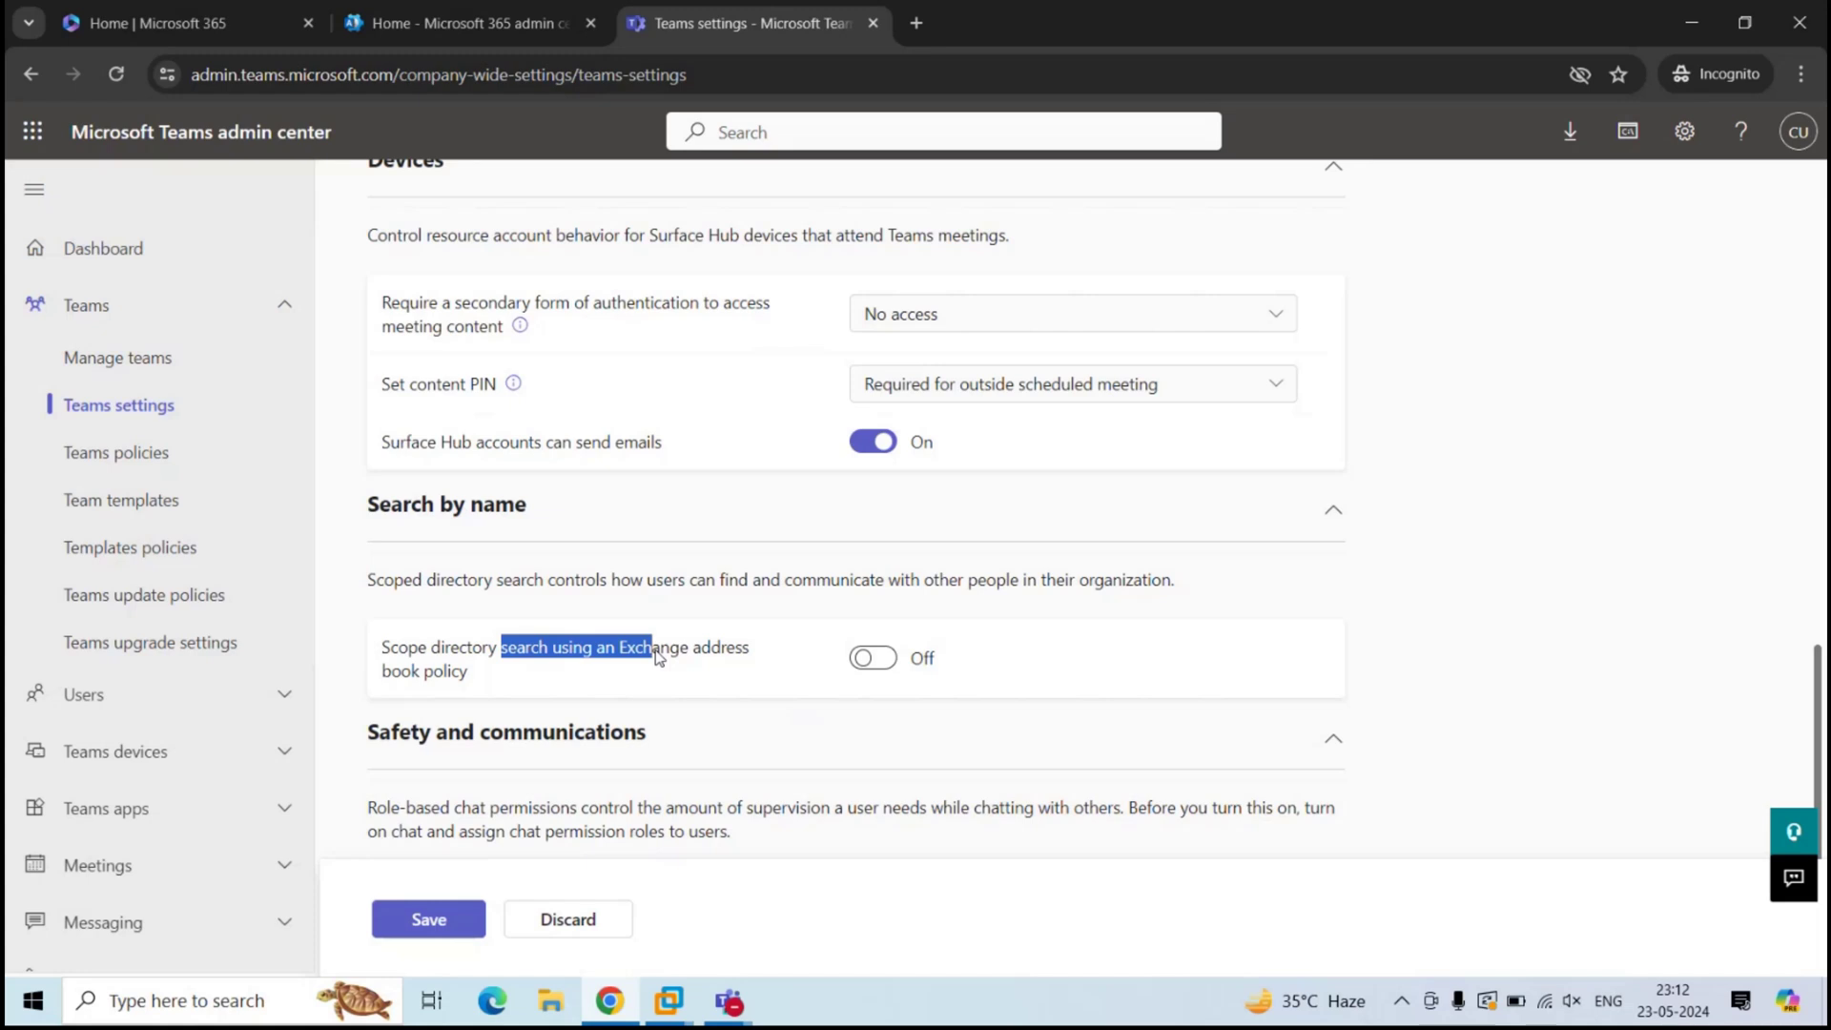
left_click(469, 673)
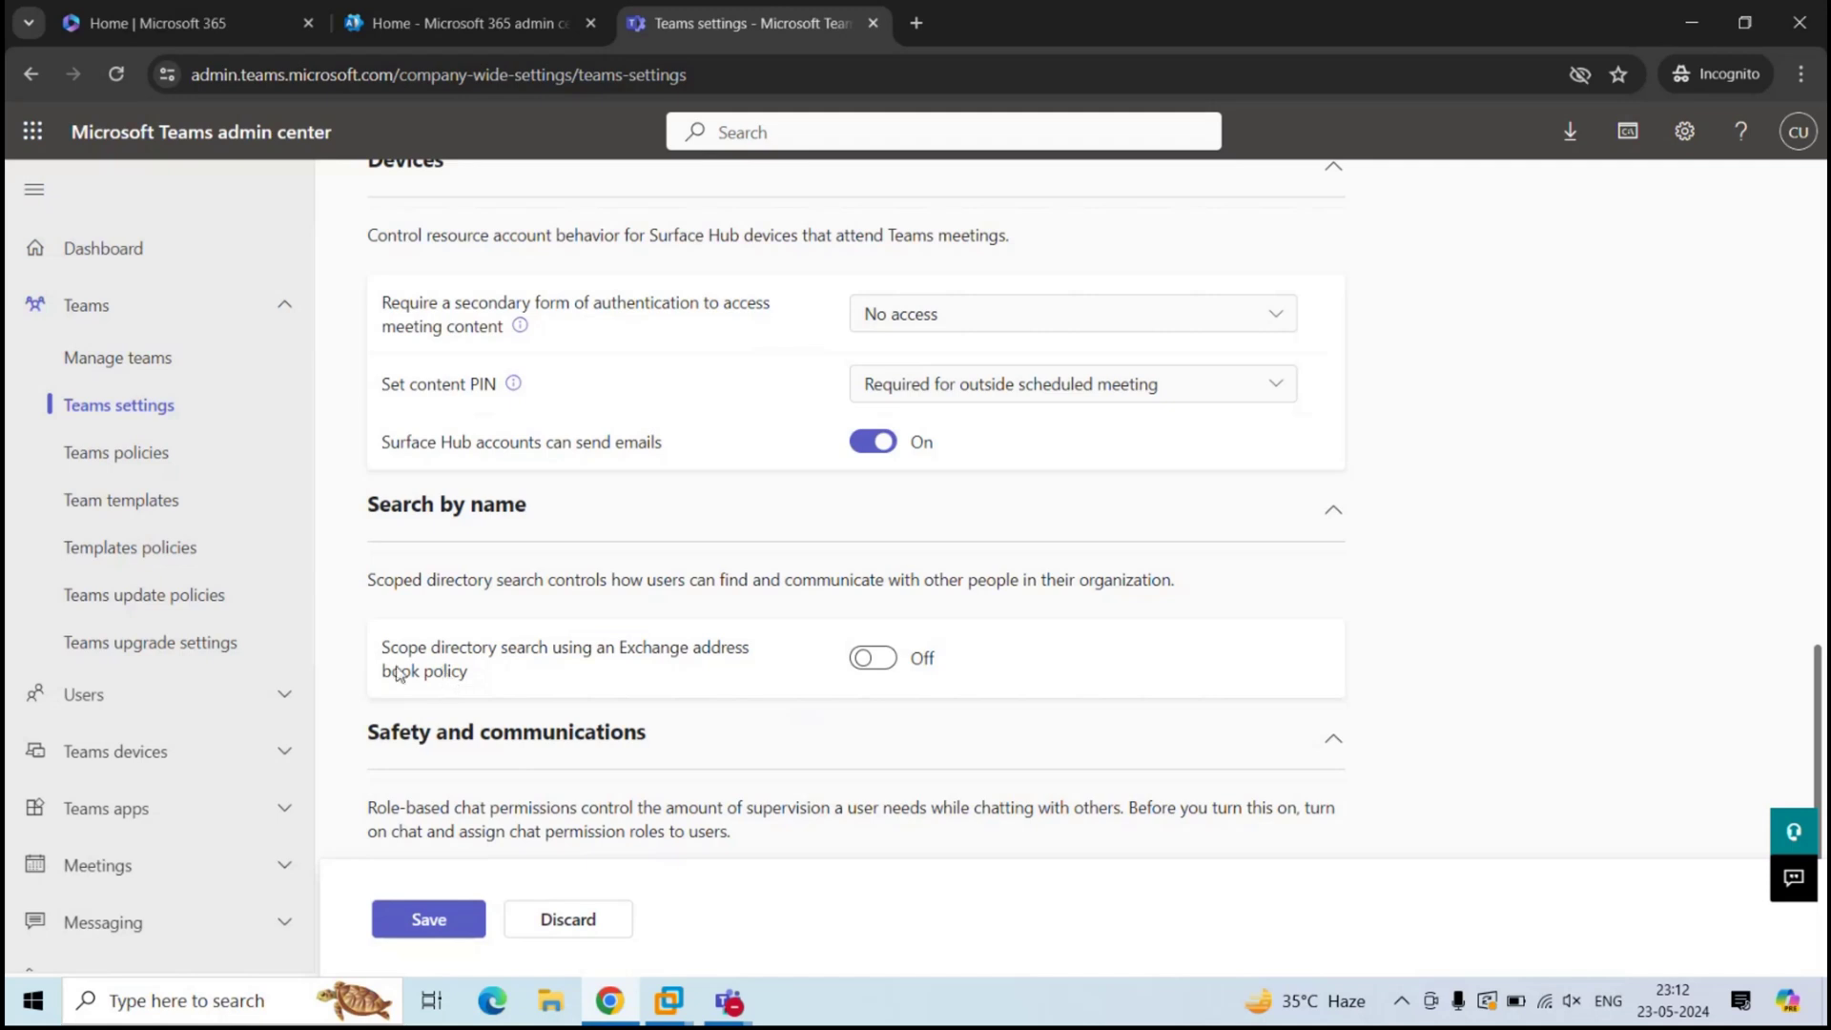
left_click_drag(408, 650, 715, 649)
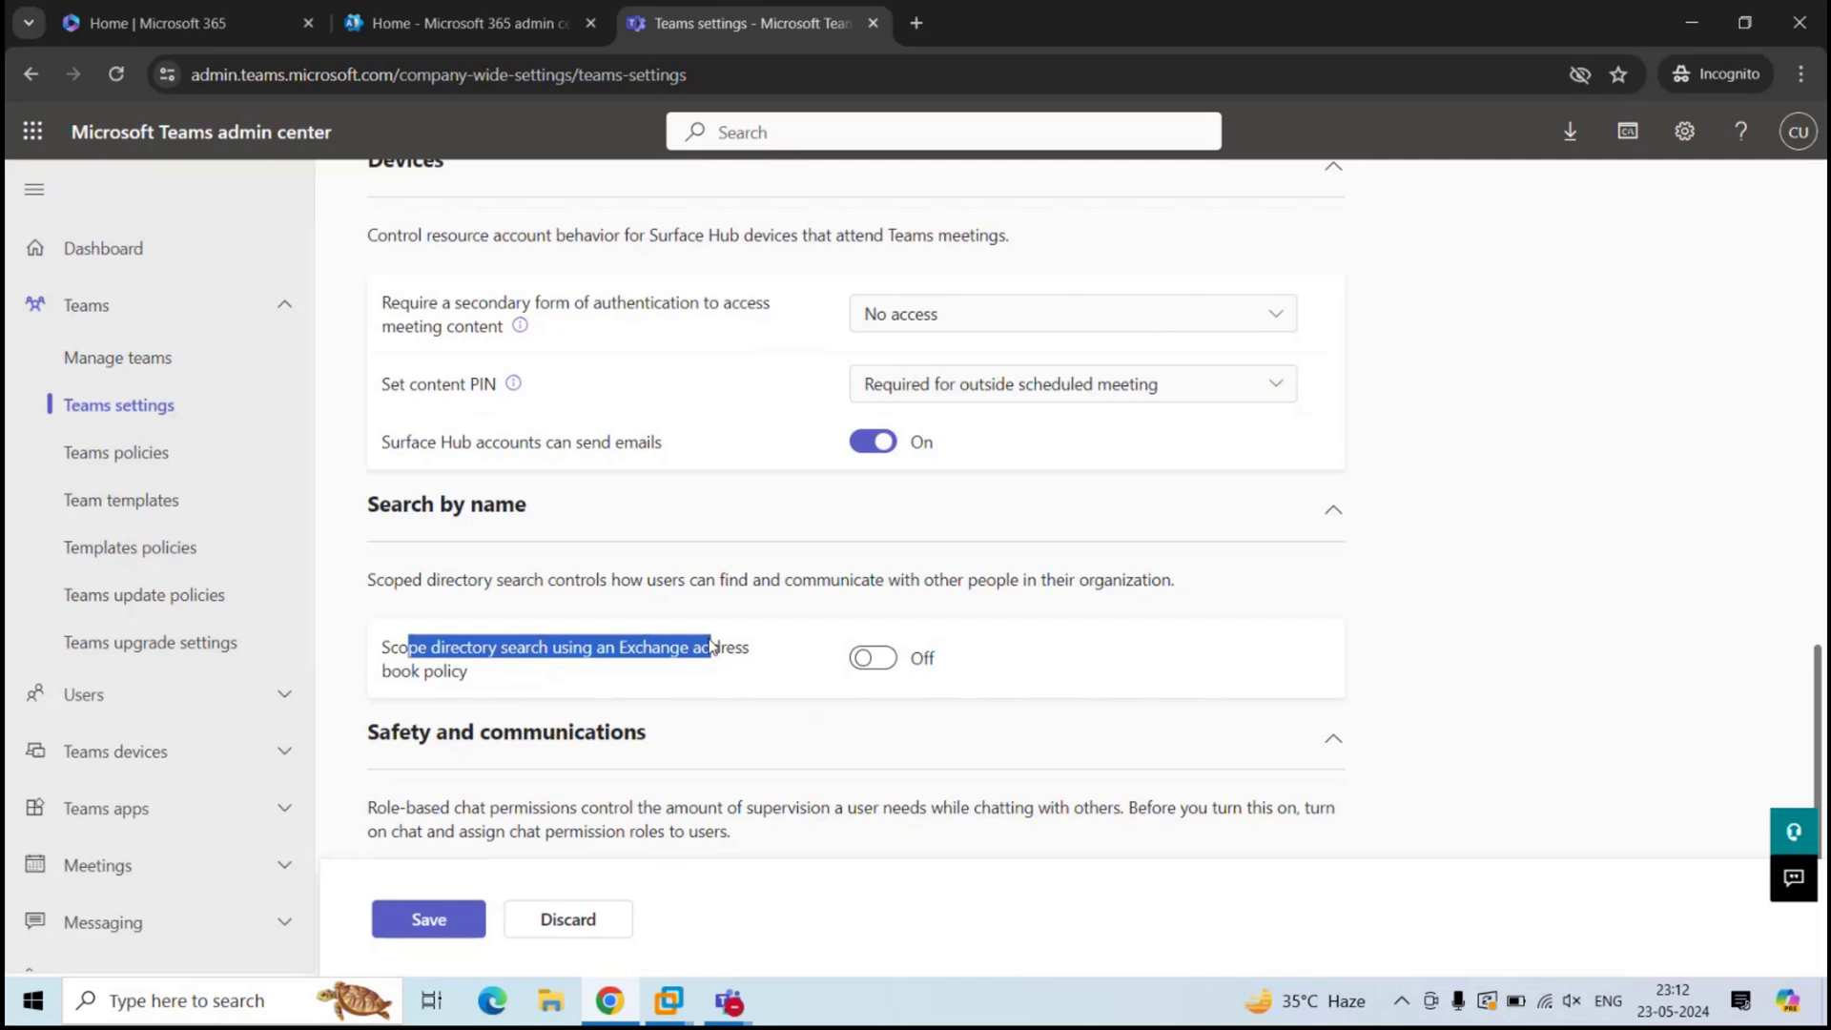
left_click(801, 665)
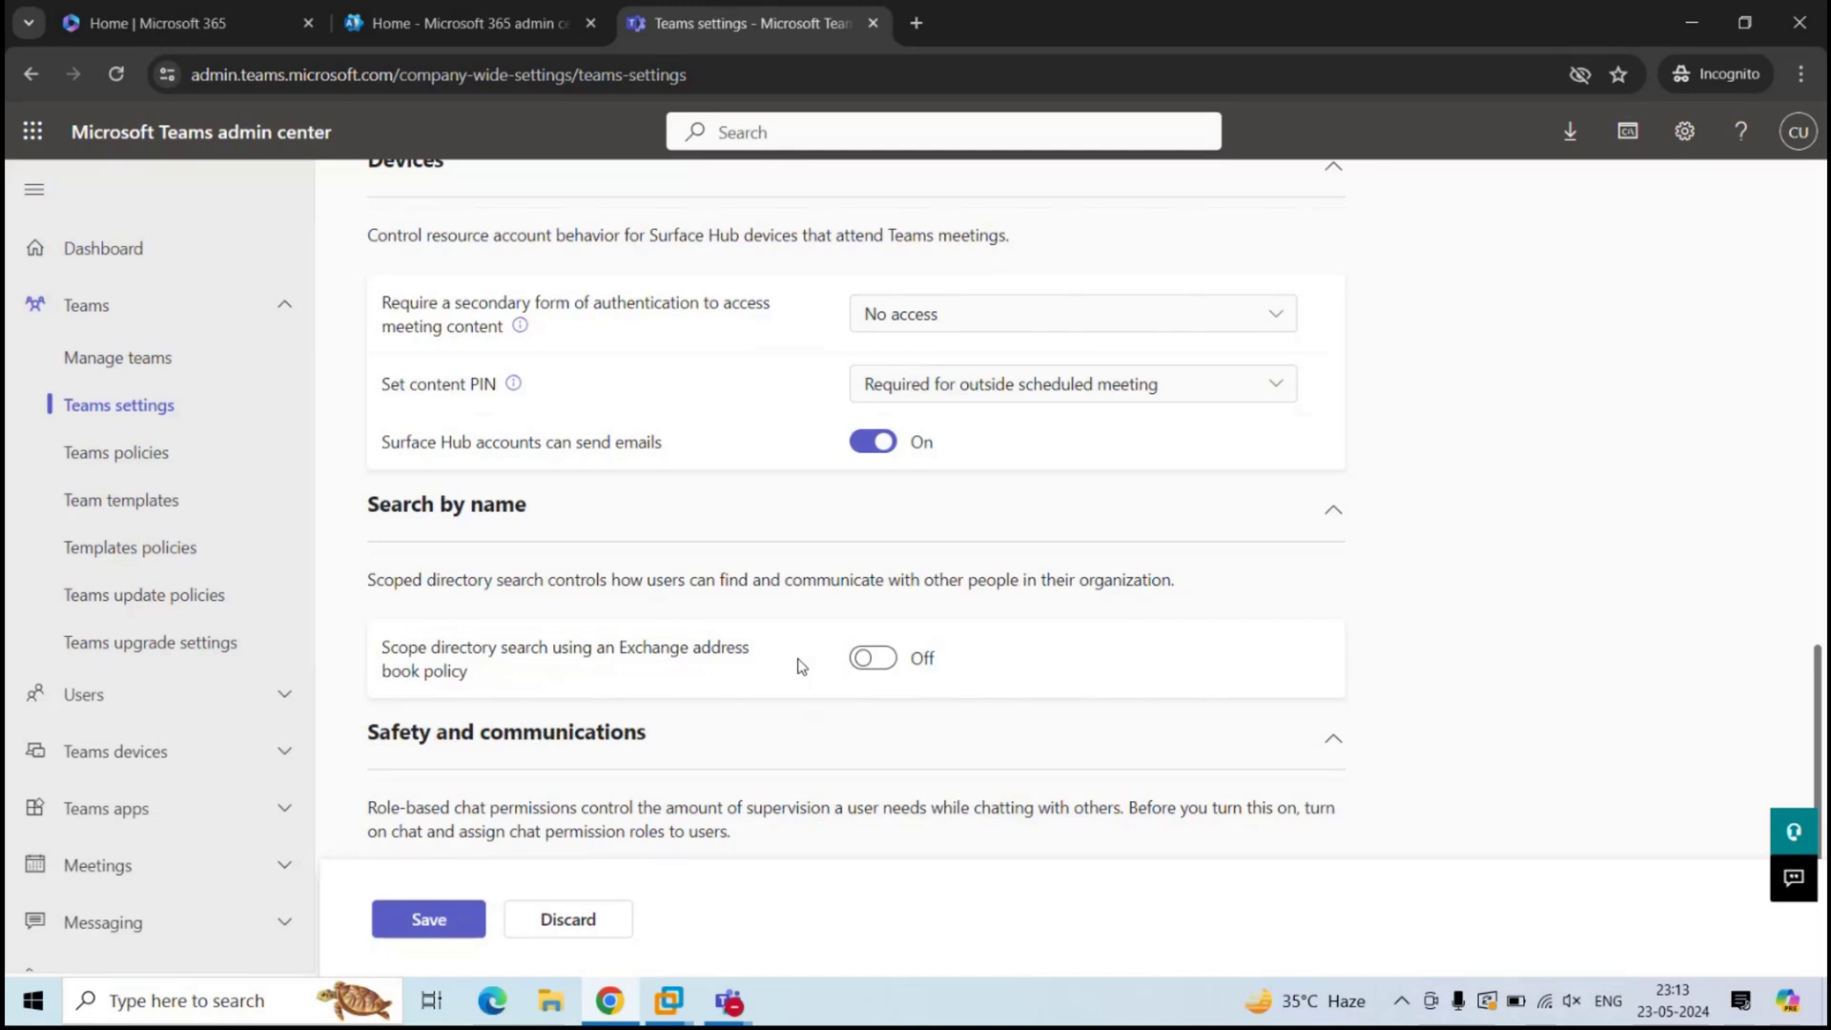
Scroll through Safety and communications, highlighting the Role-based chat permissions setting
scroll(730, 603, "down", 4)
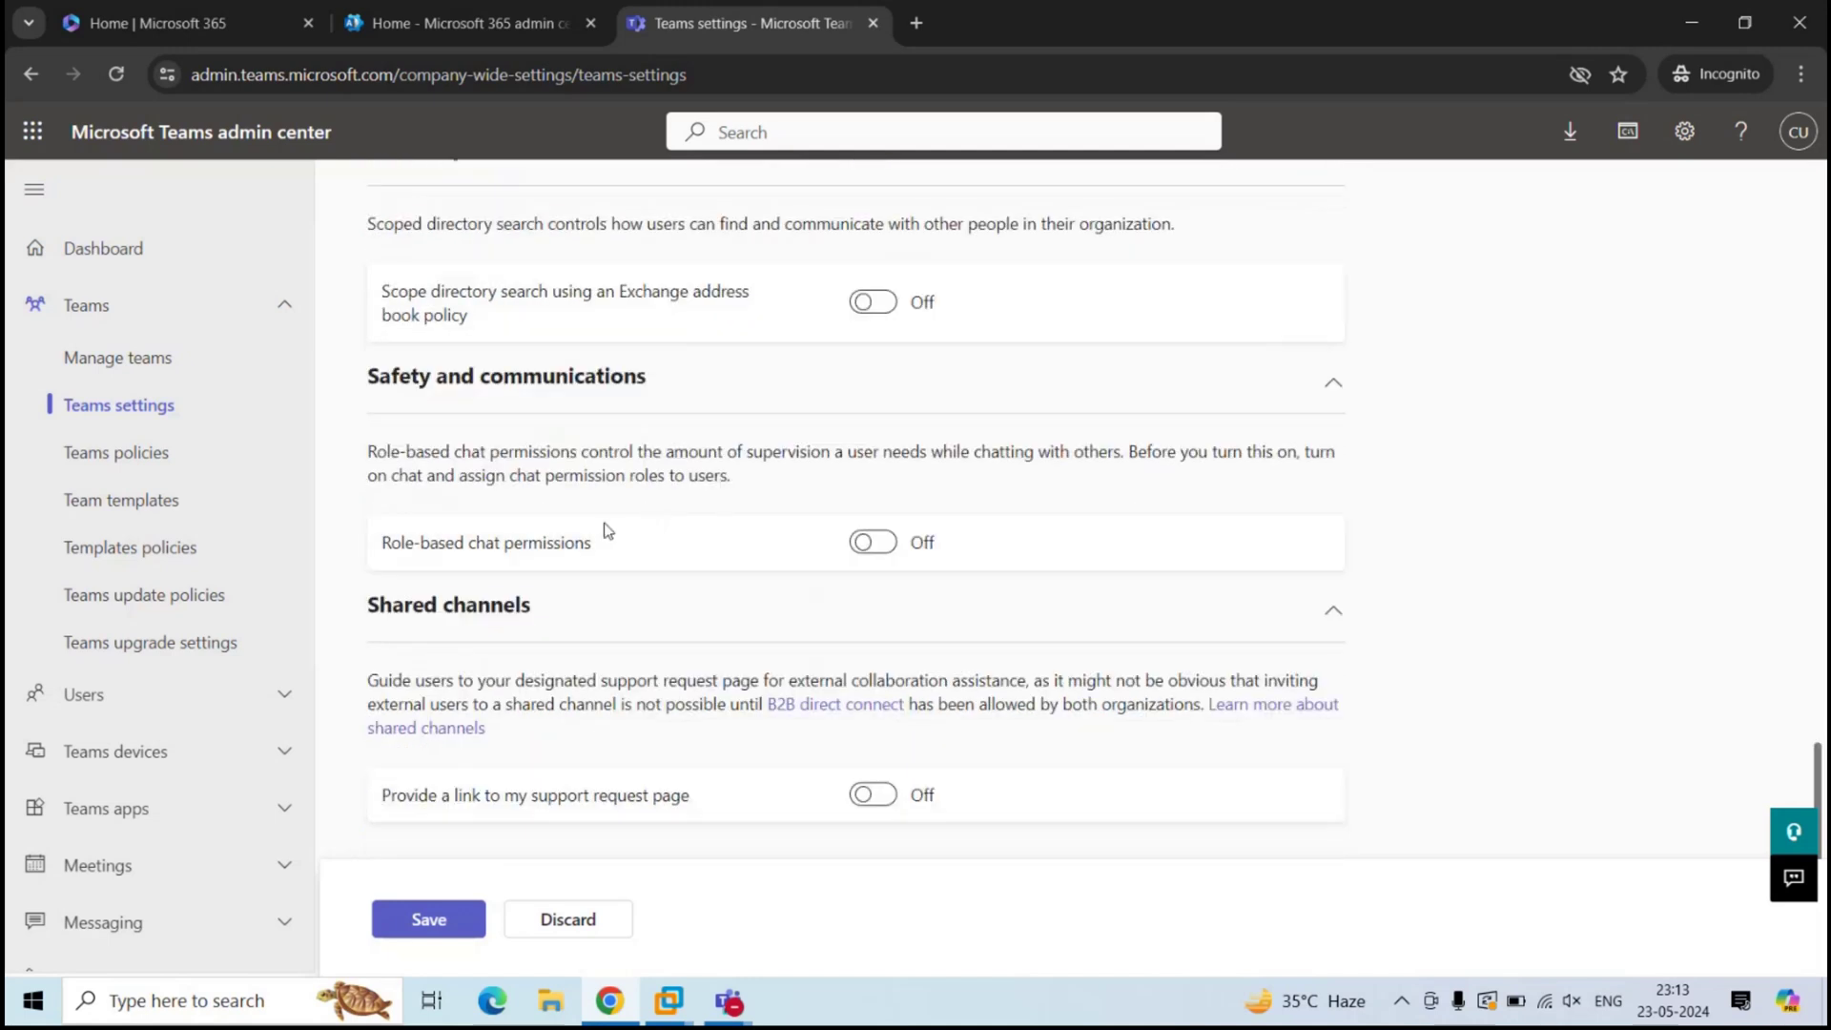
left_click_drag(381, 549, 620, 540)
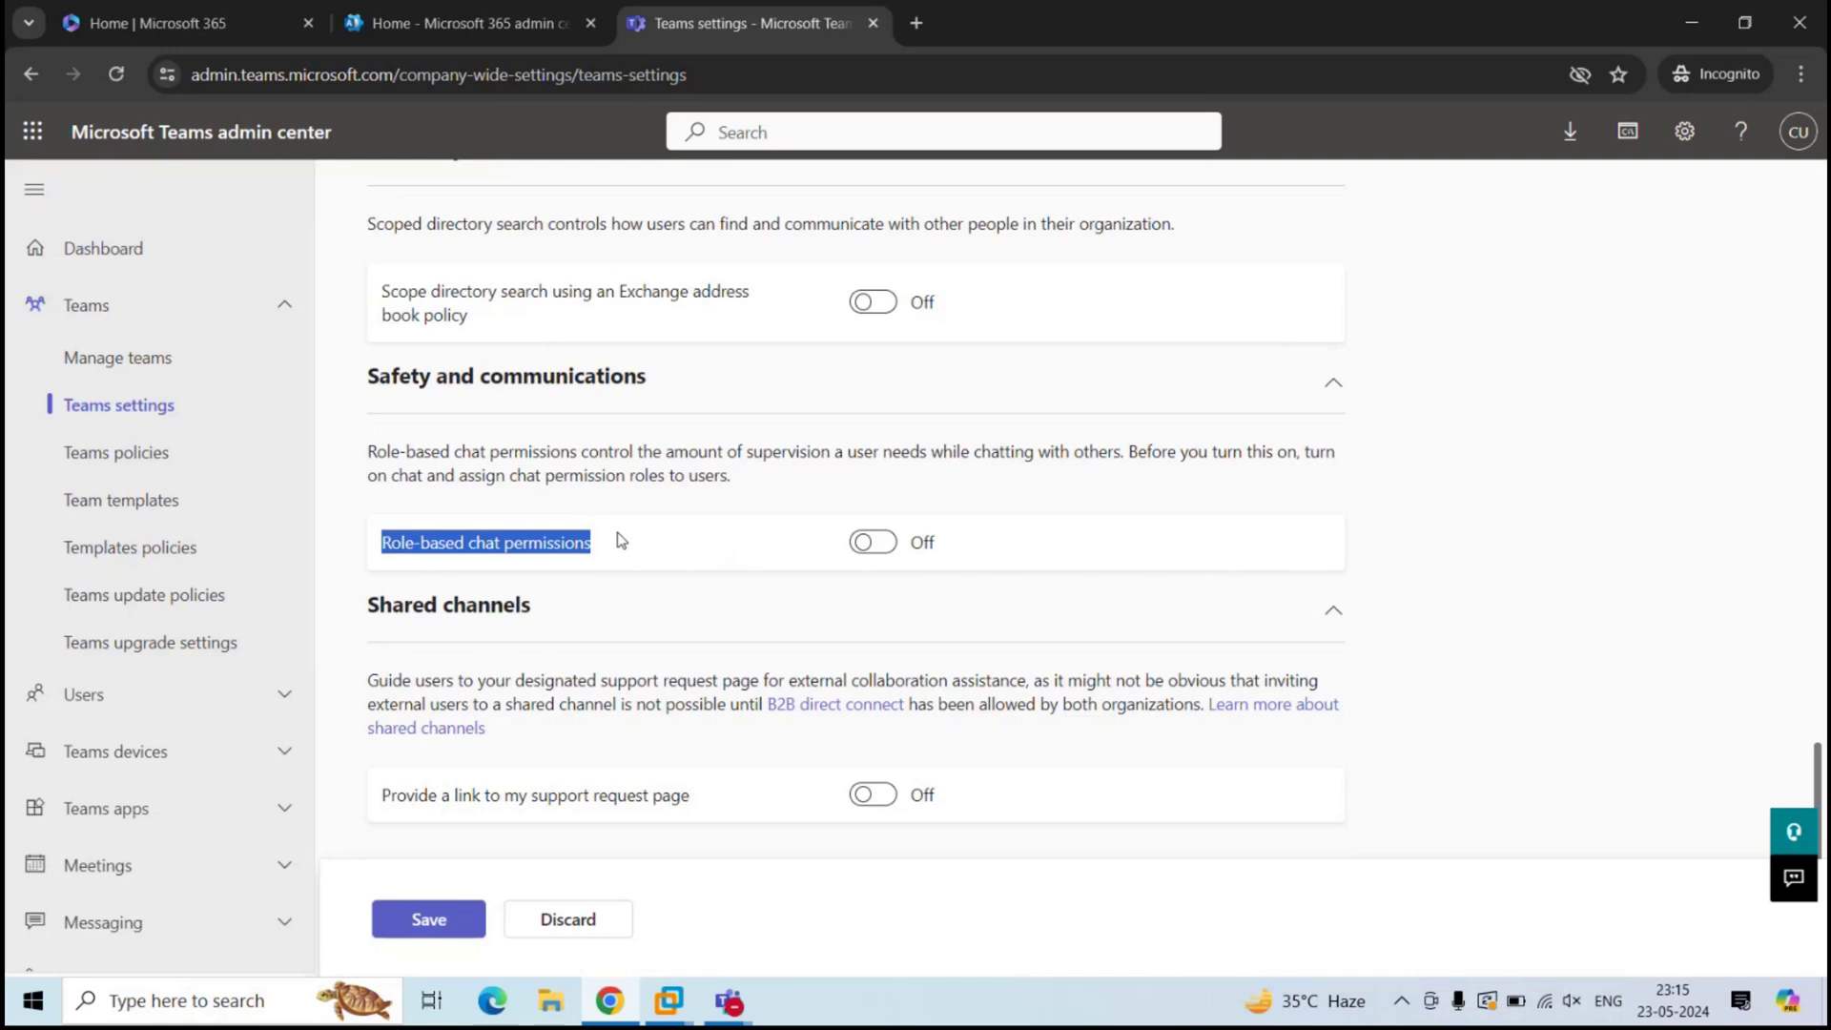
scroll(466, 612, "down", 1)
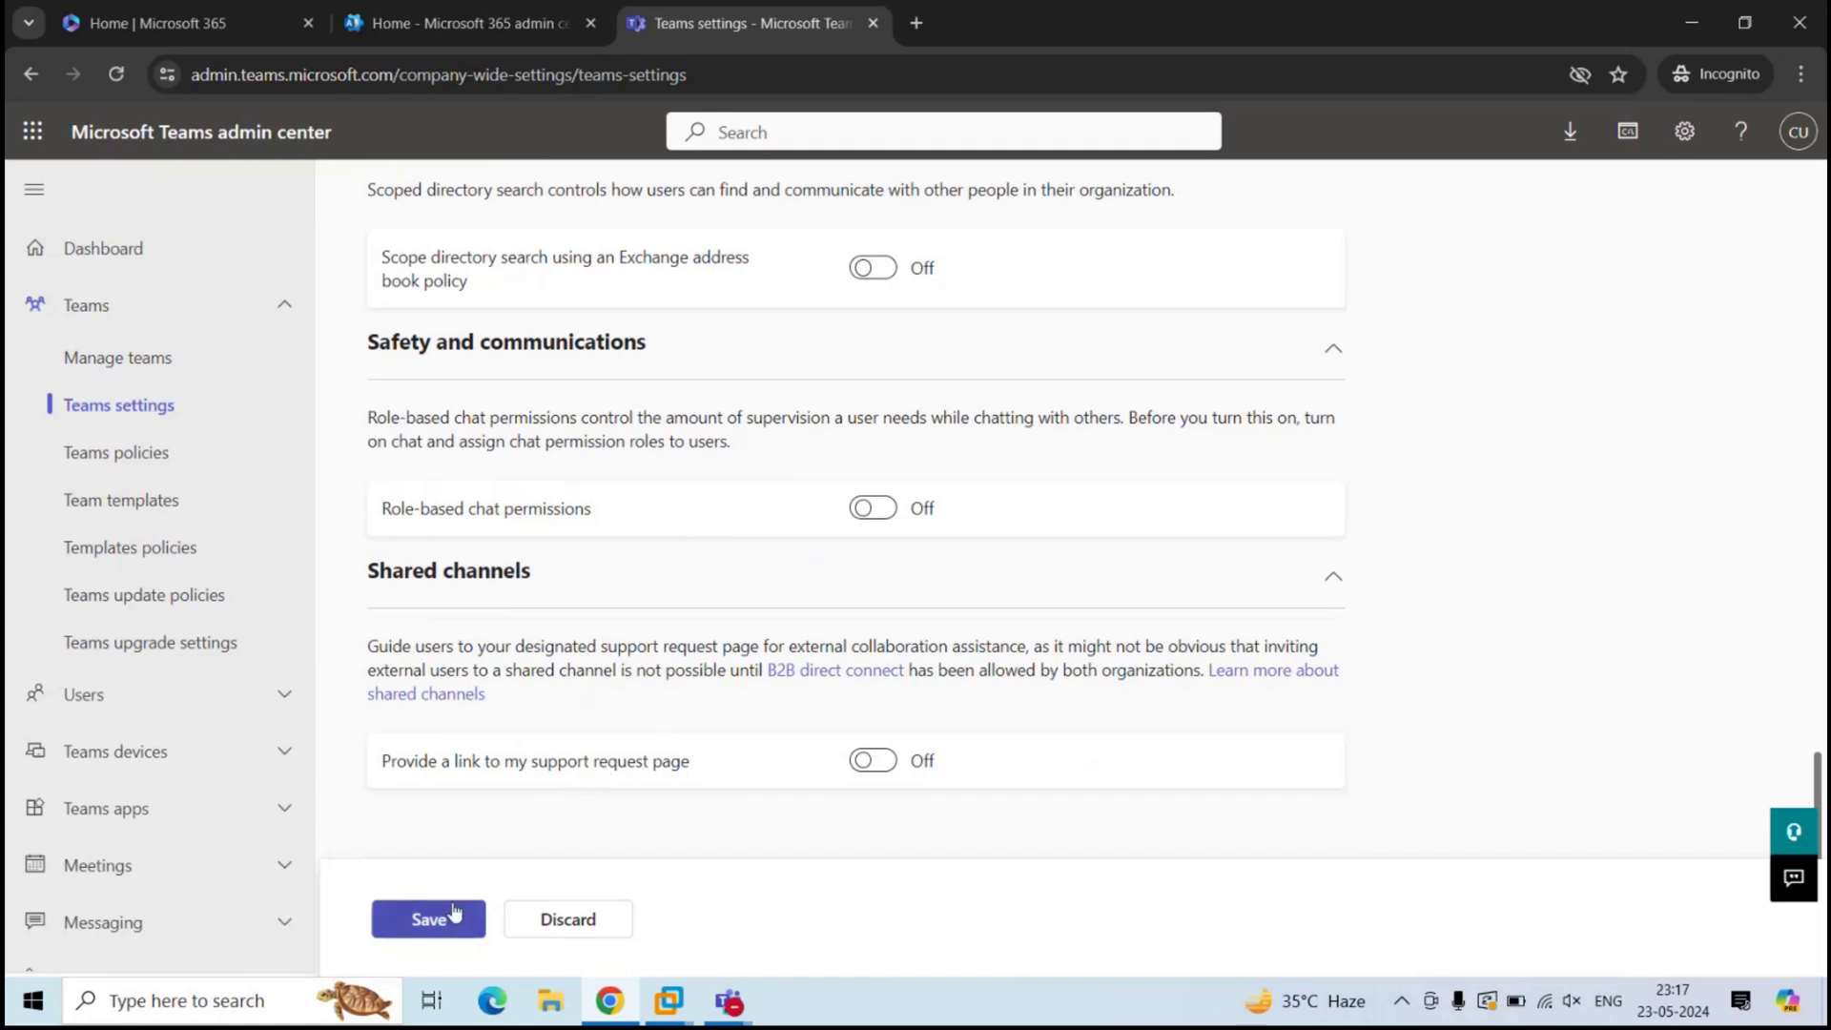
Save the org-wide Teams settings and open the Global (Org-wide default) Teams policy
left_click(577, 919)
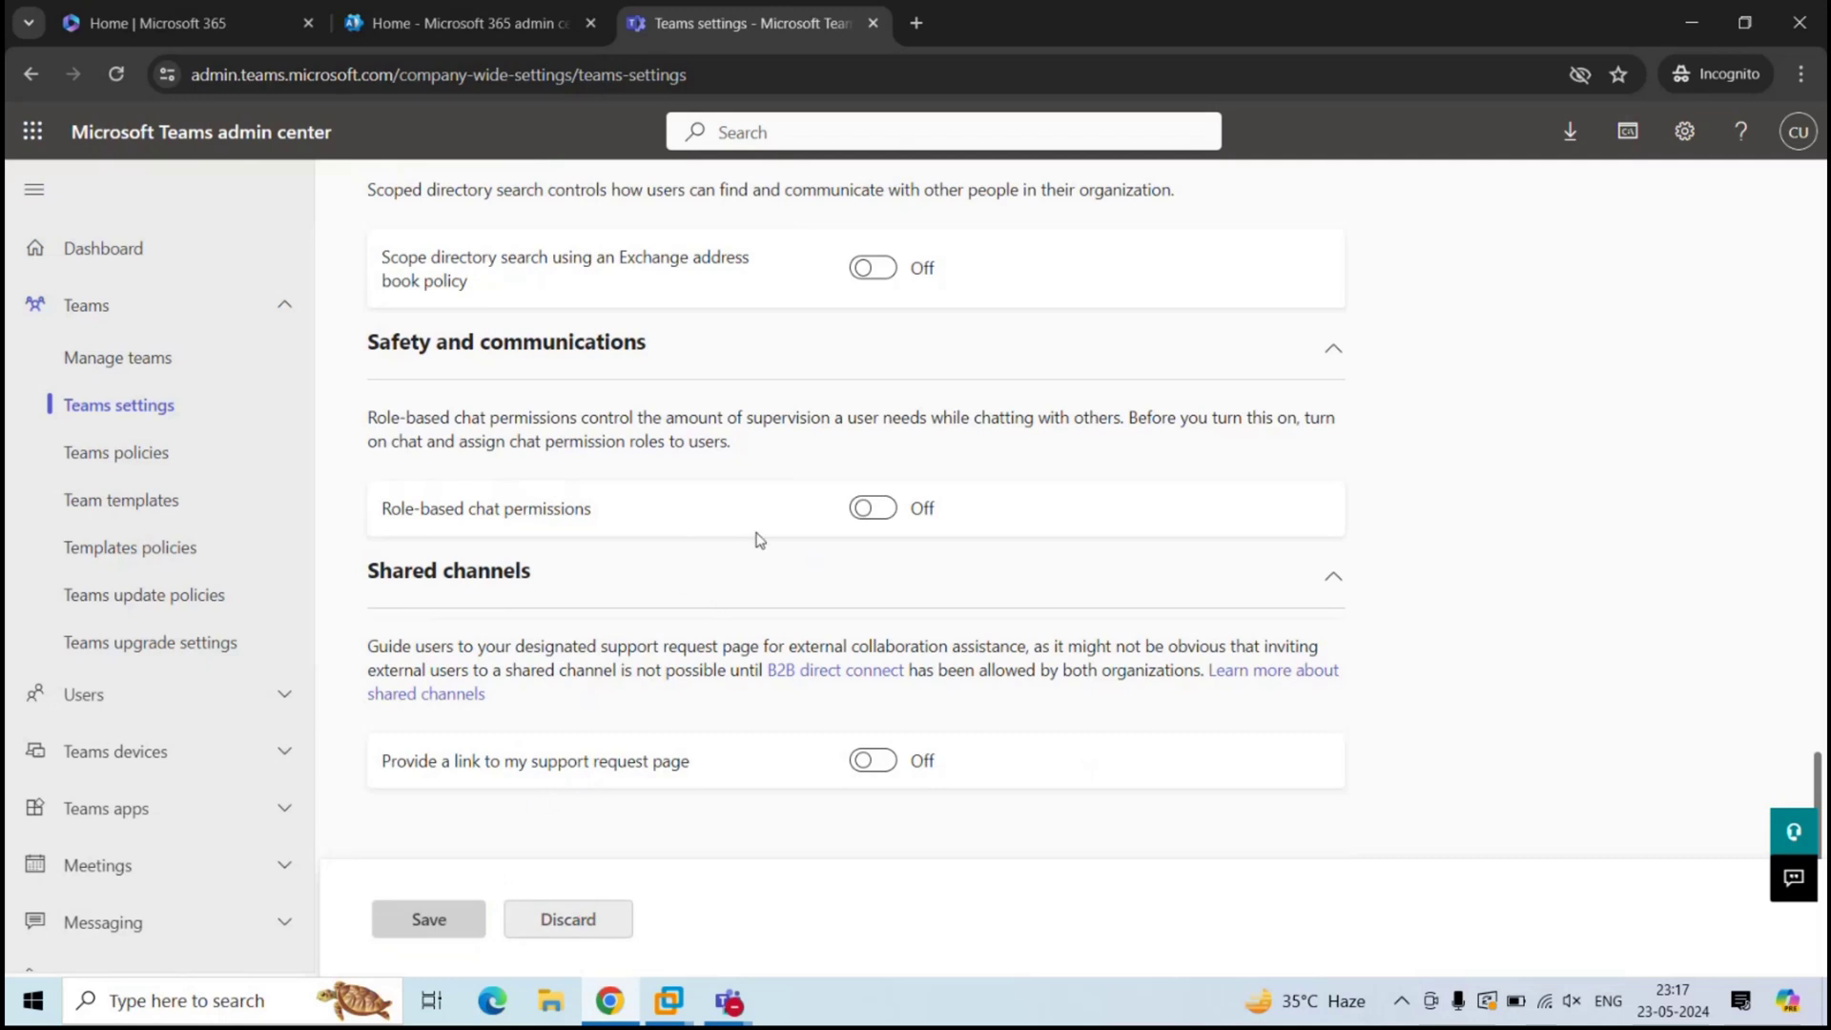
left_click(123, 455)
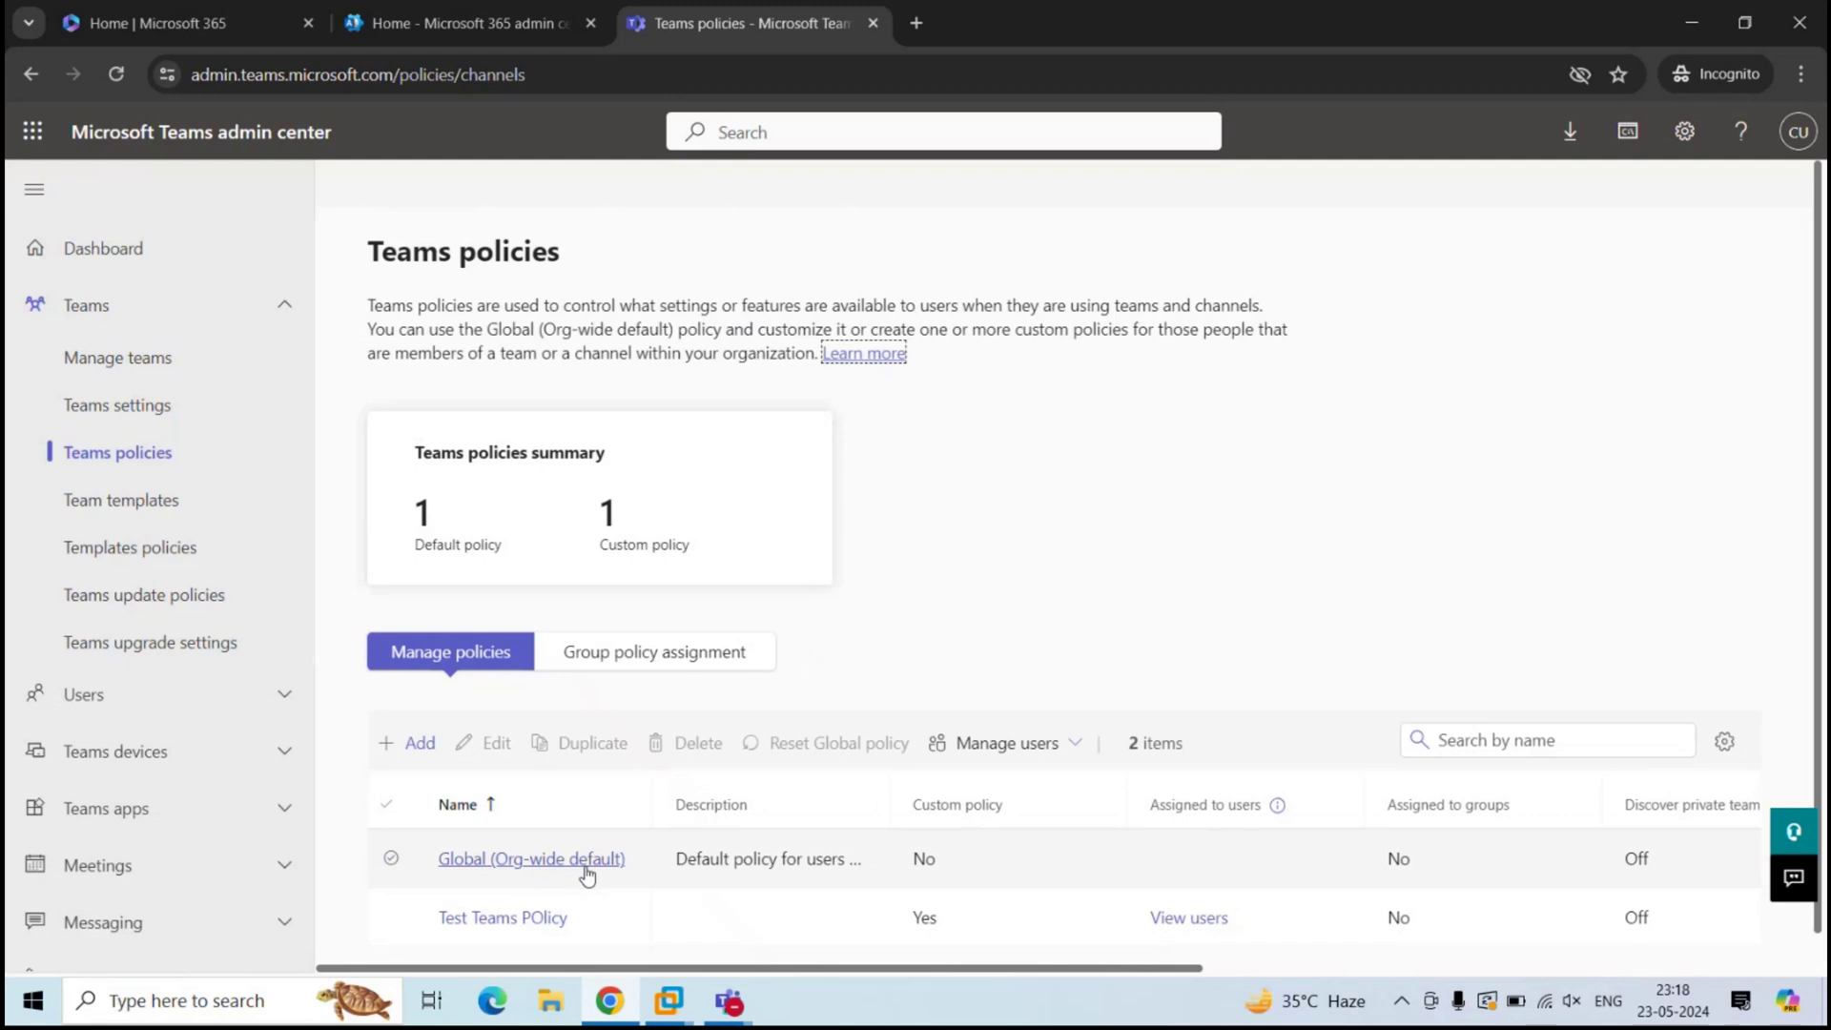
left_click(549, 859)
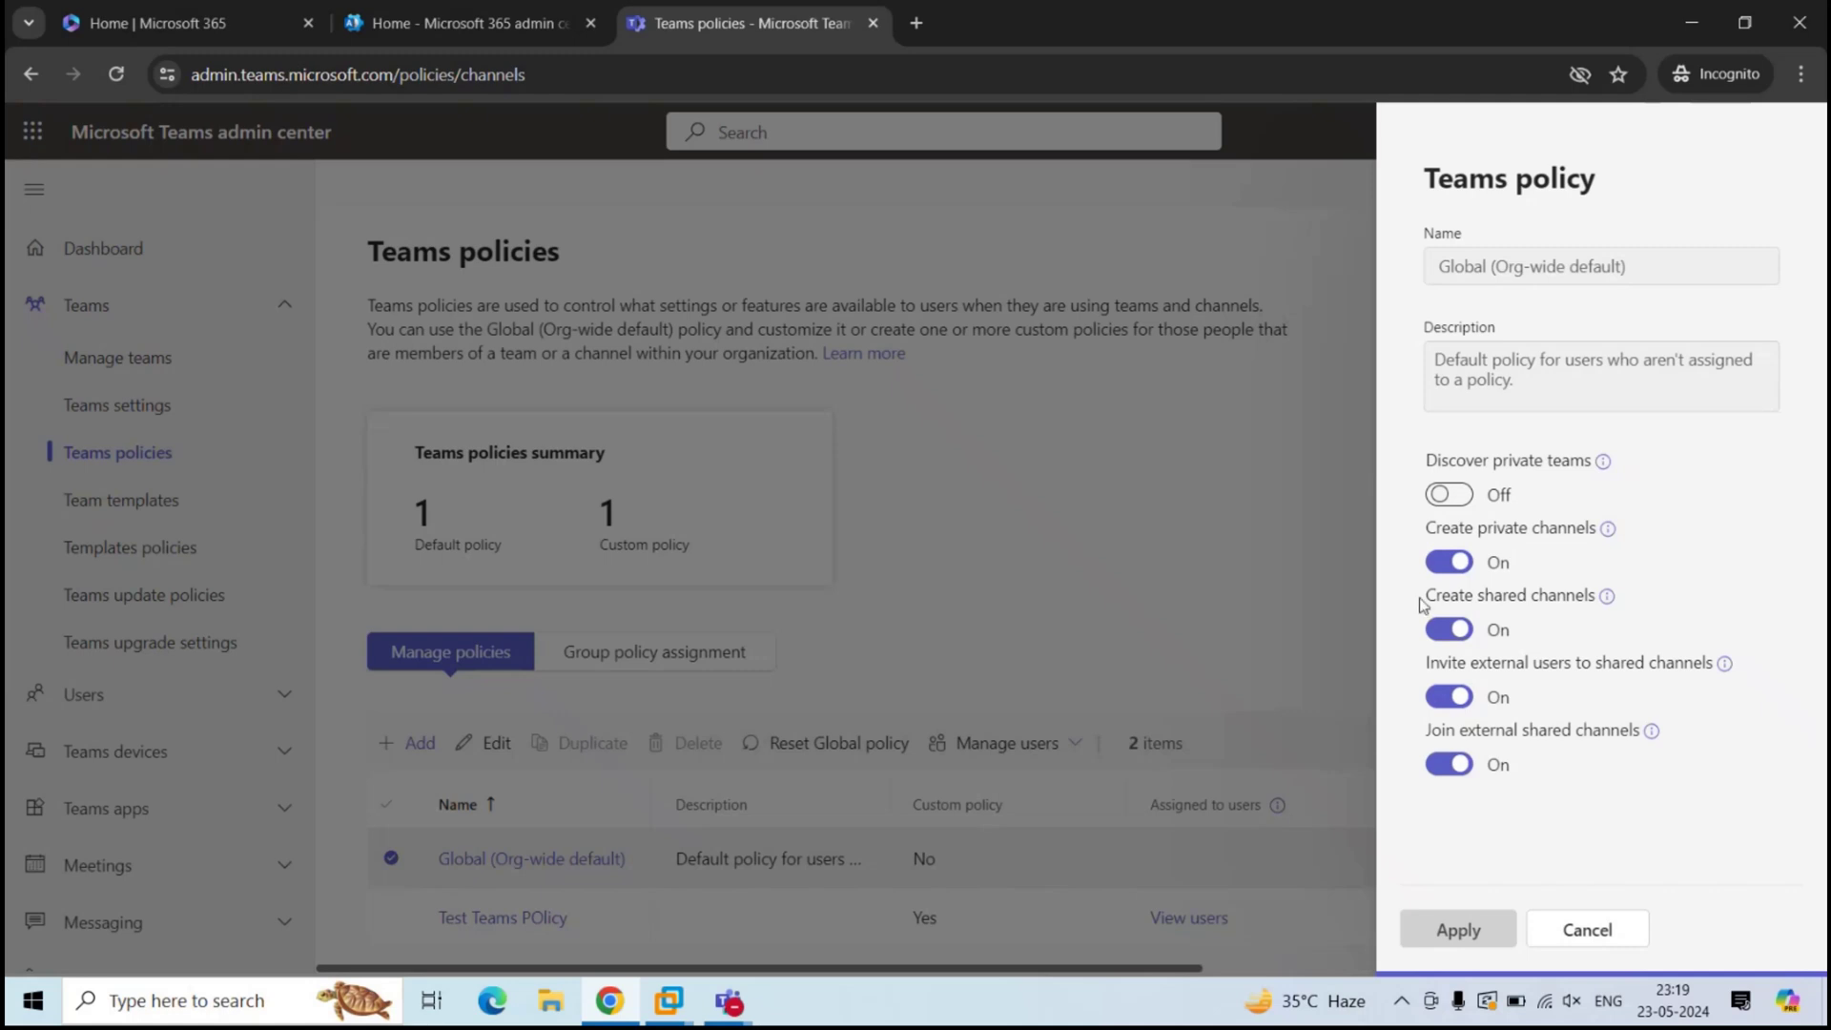
Highlight the Global policy's three shared channel options, then close it without changes
left_click_drag(1421, 597, 1676, 607)
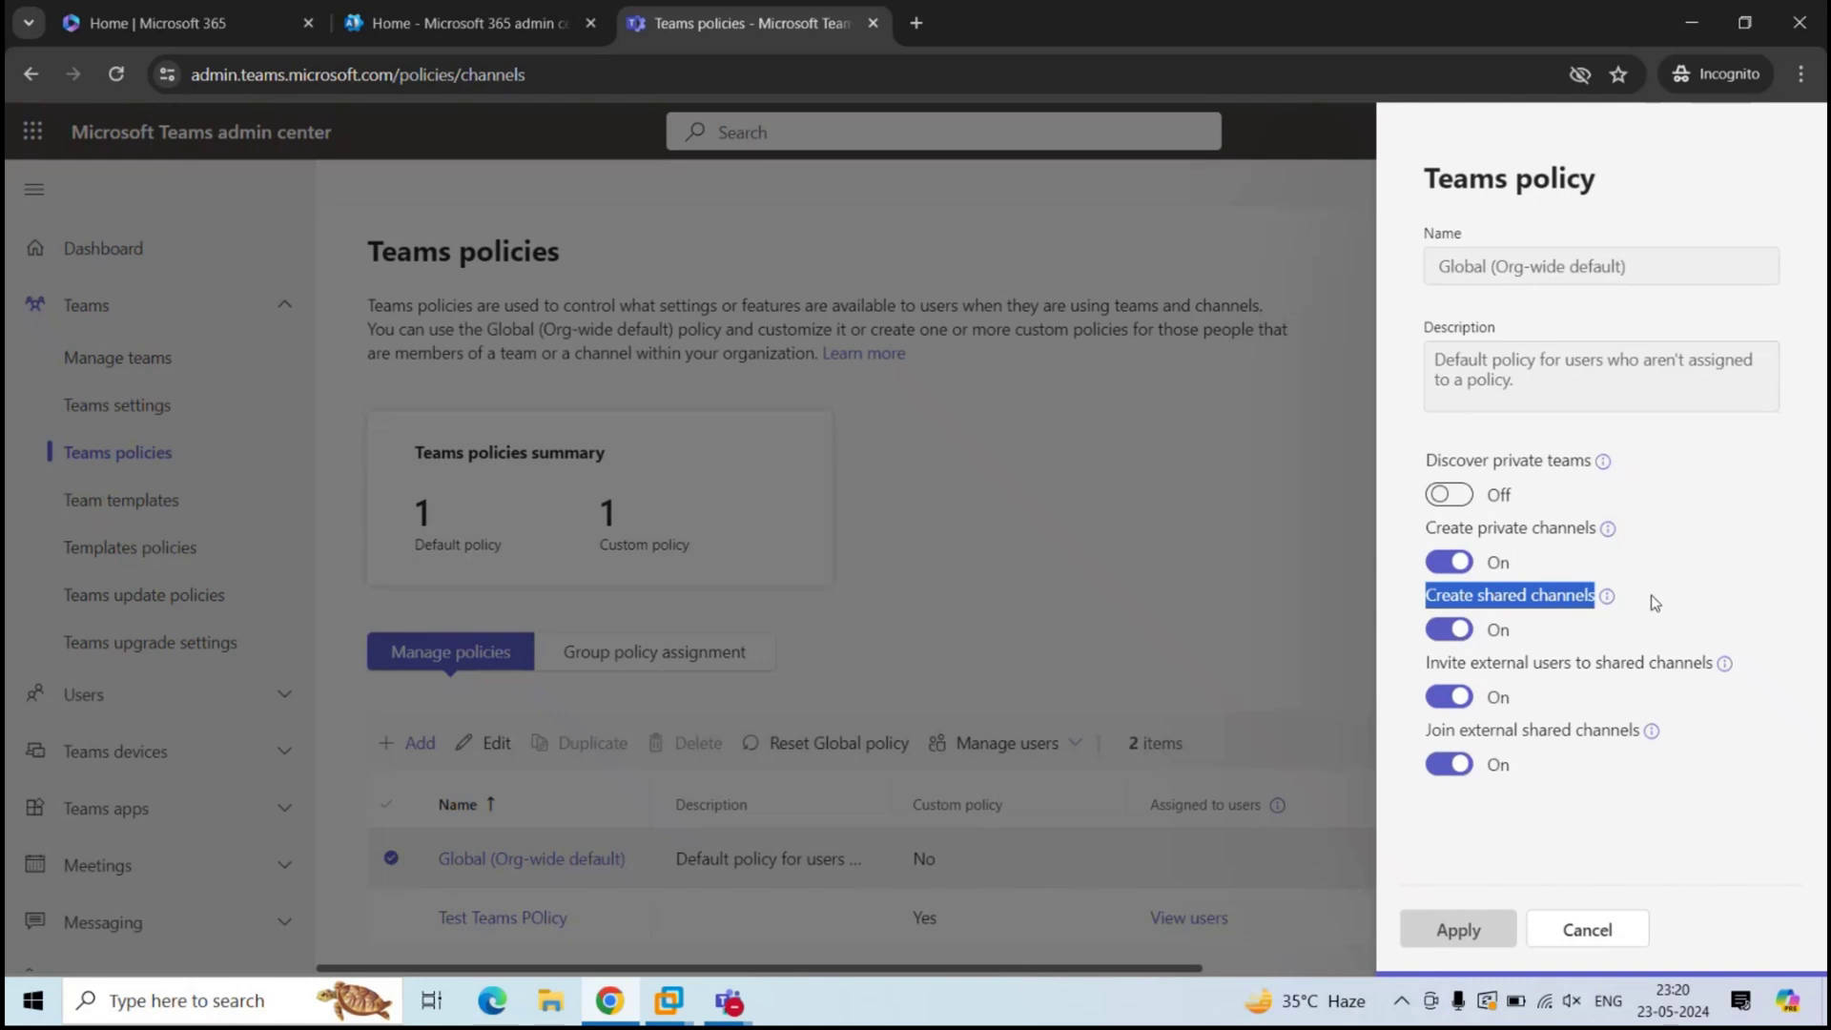
left_click_drag(1412, 664, 1659, 660)
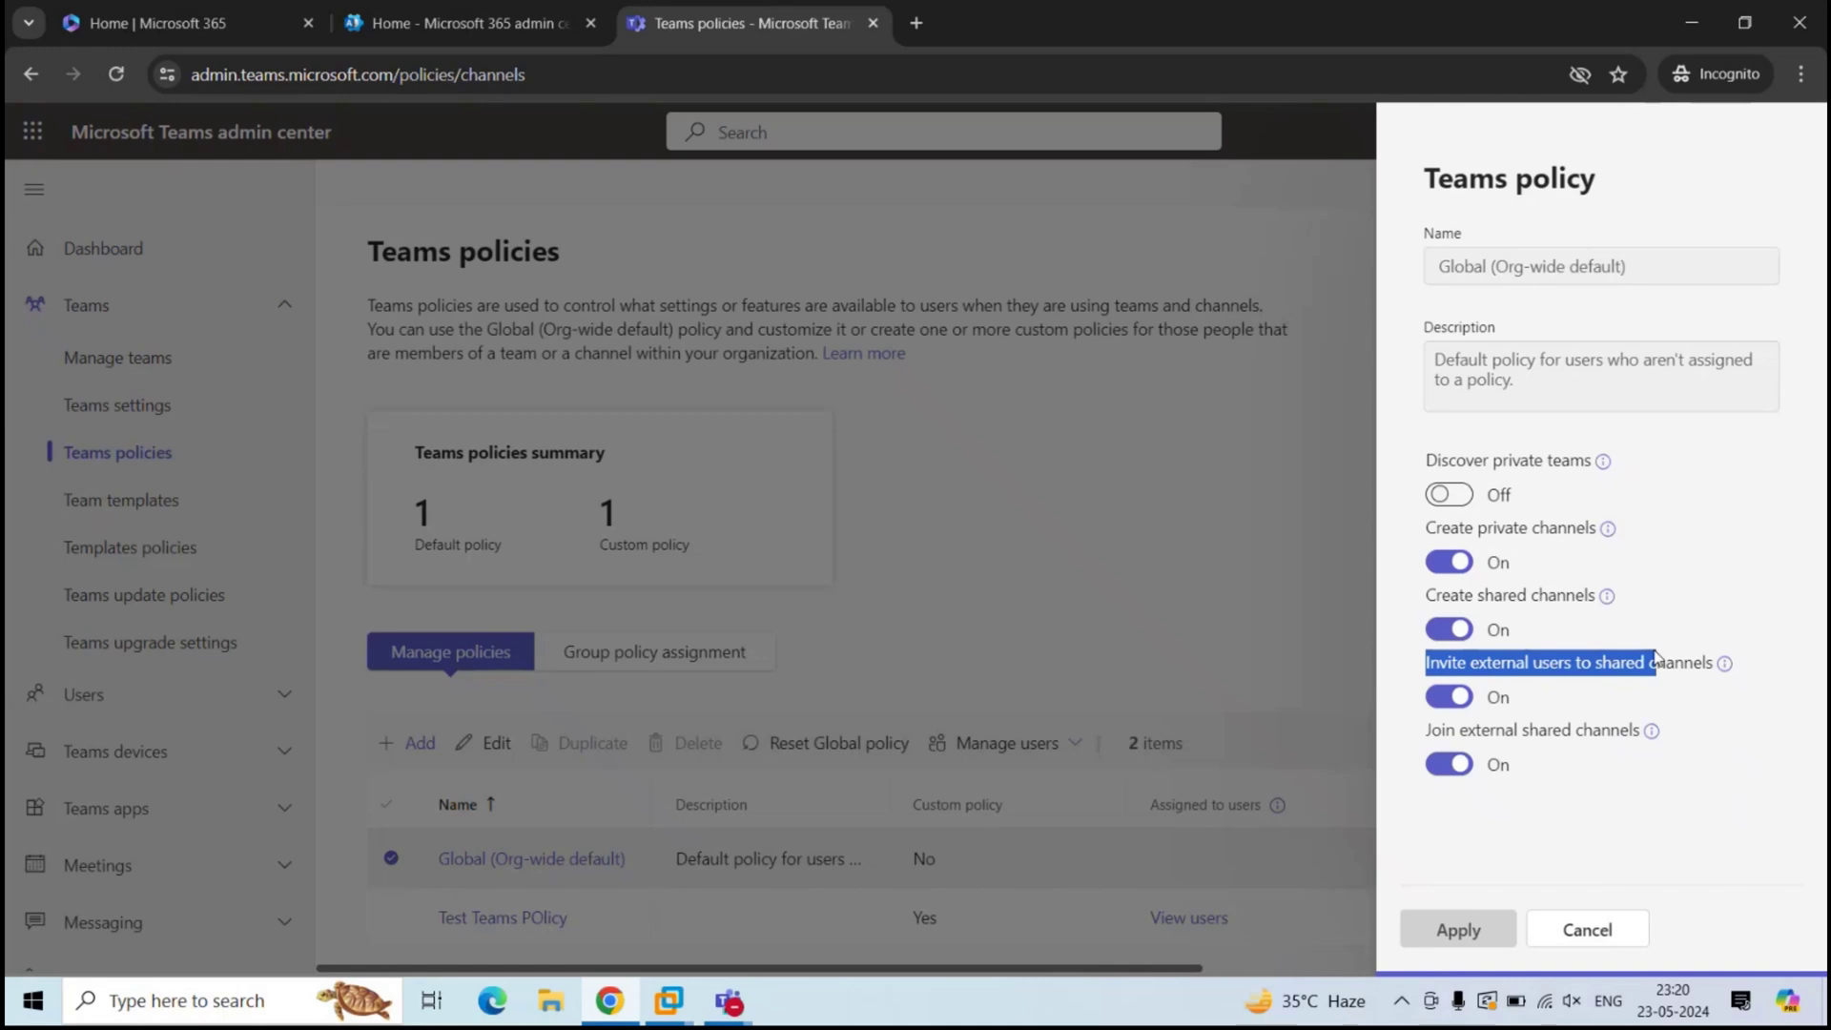
left_click_drag(1413, 734, 1688, 728)
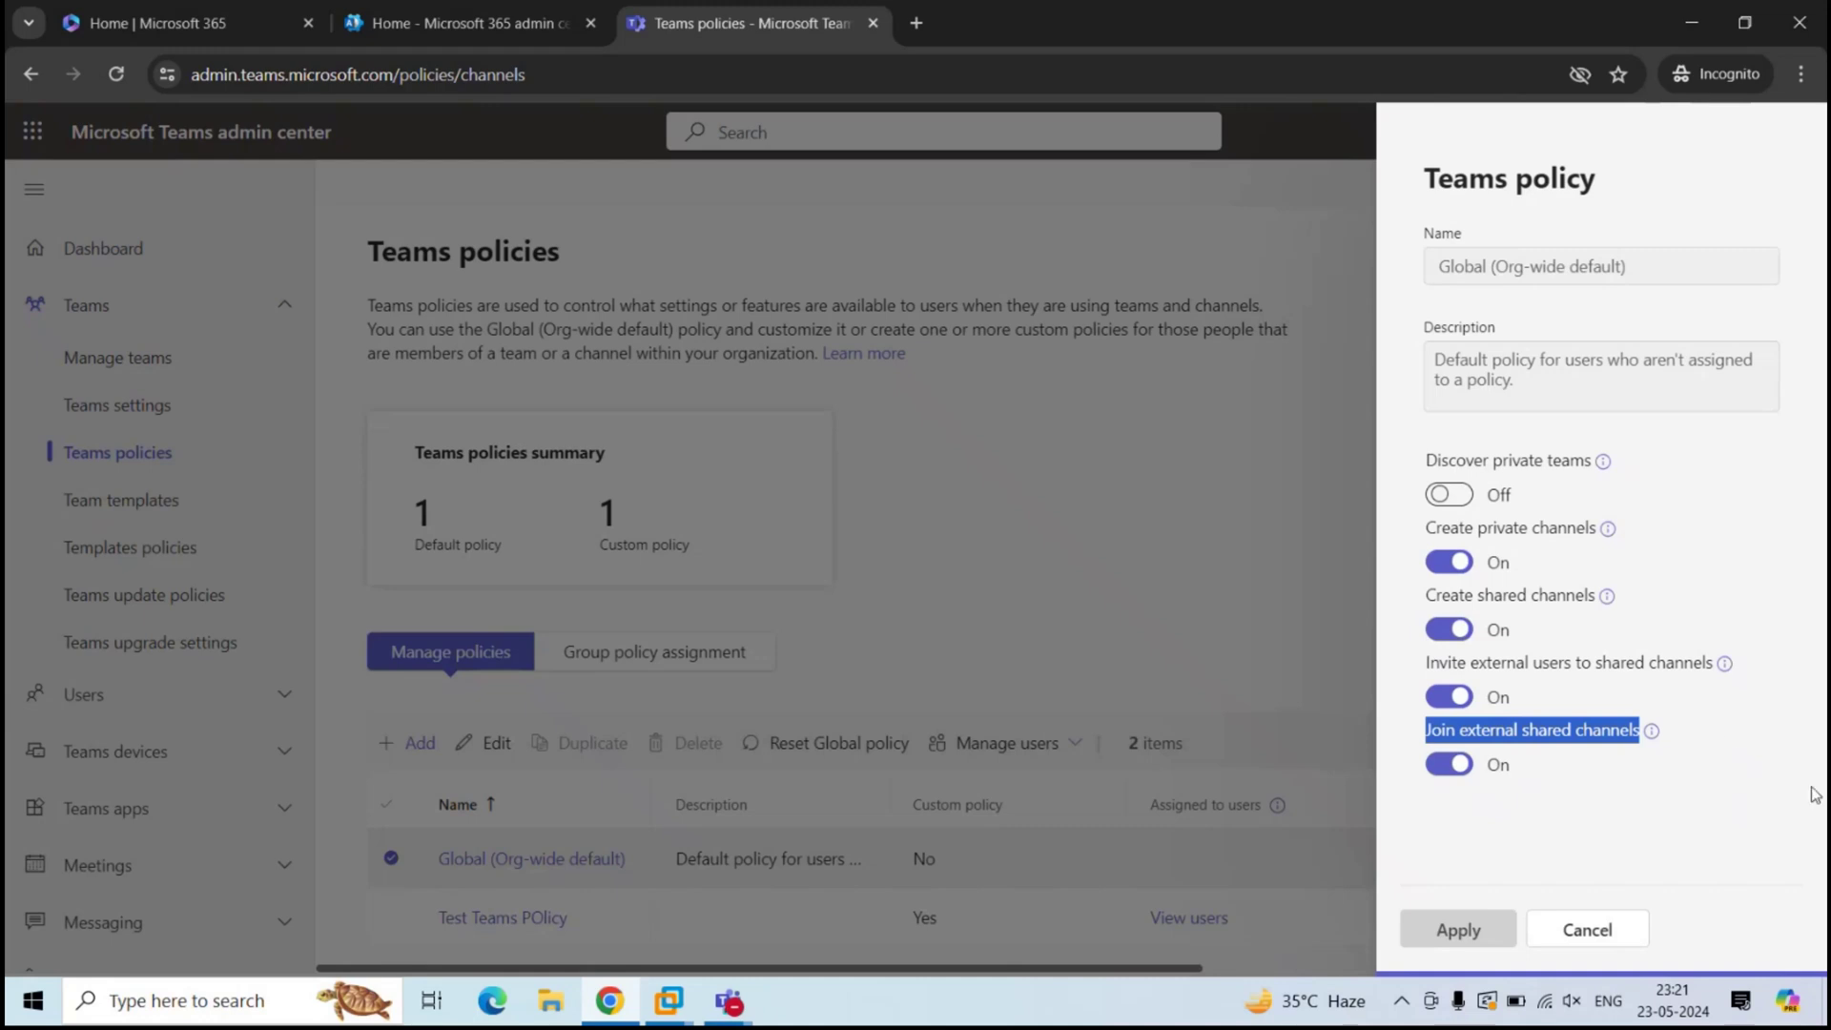
left_click(1676, 813)
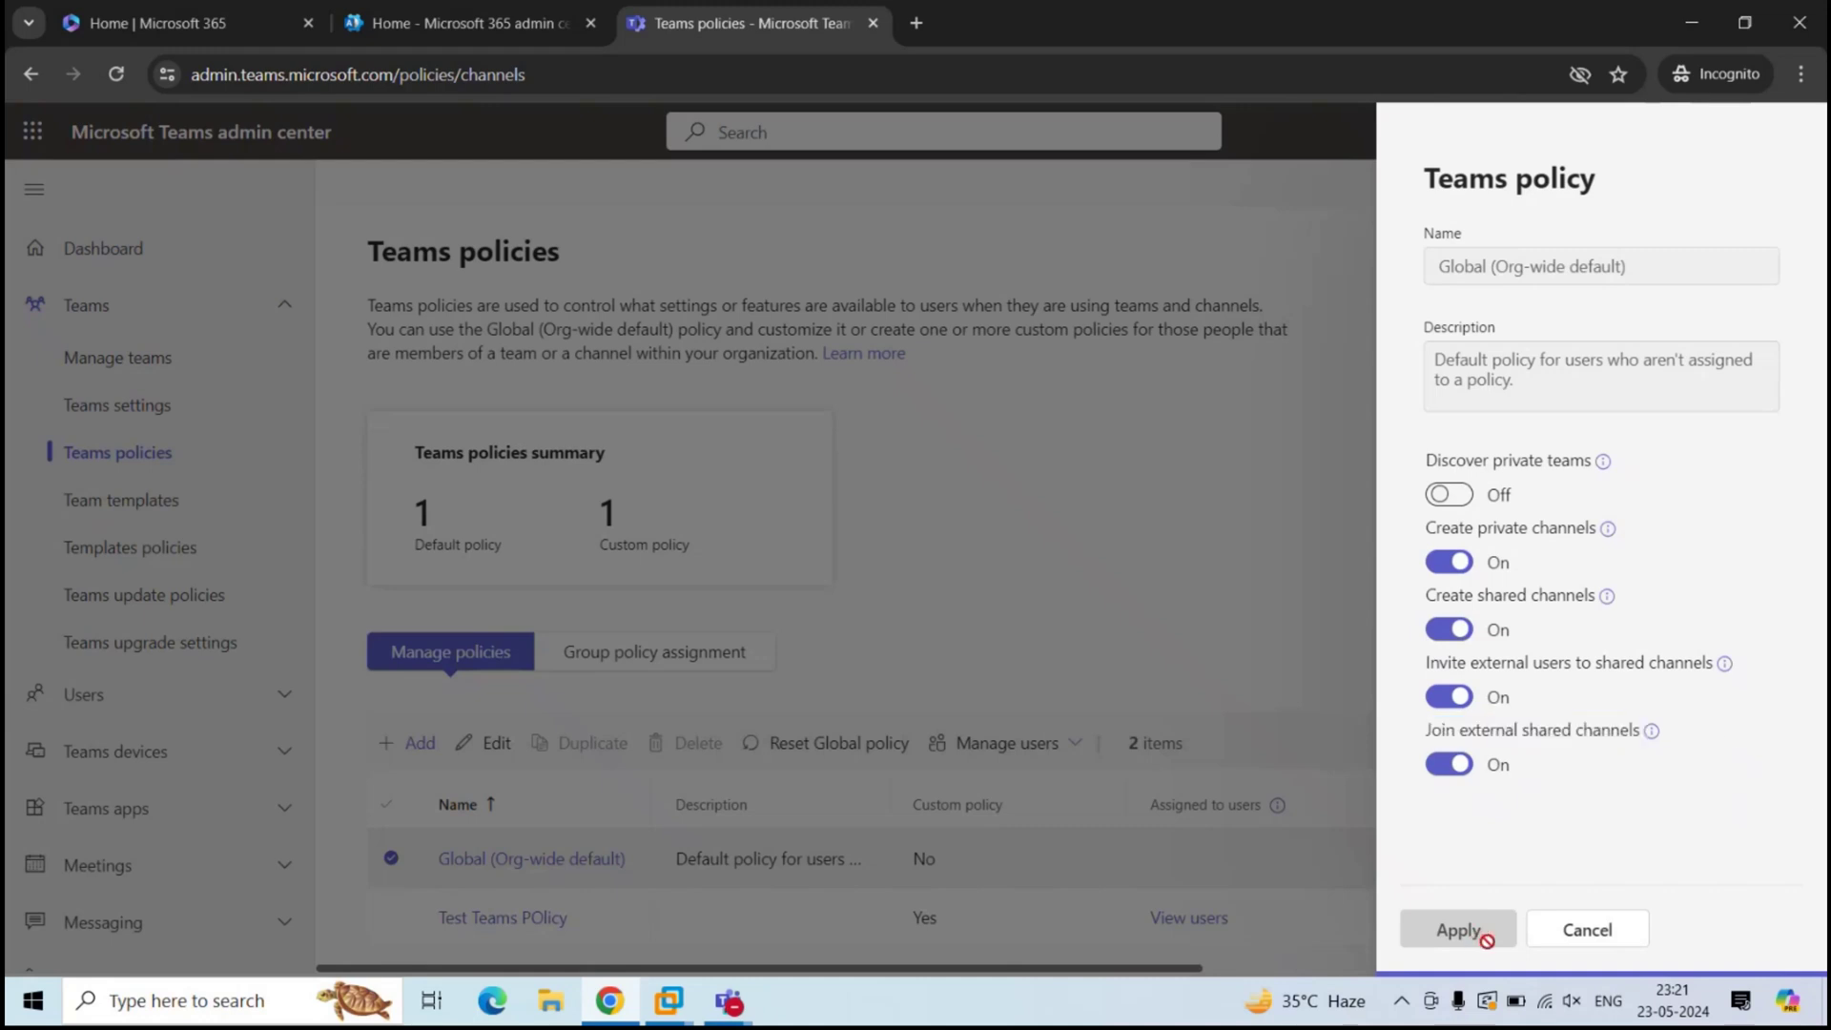
left_click(1545, 930)
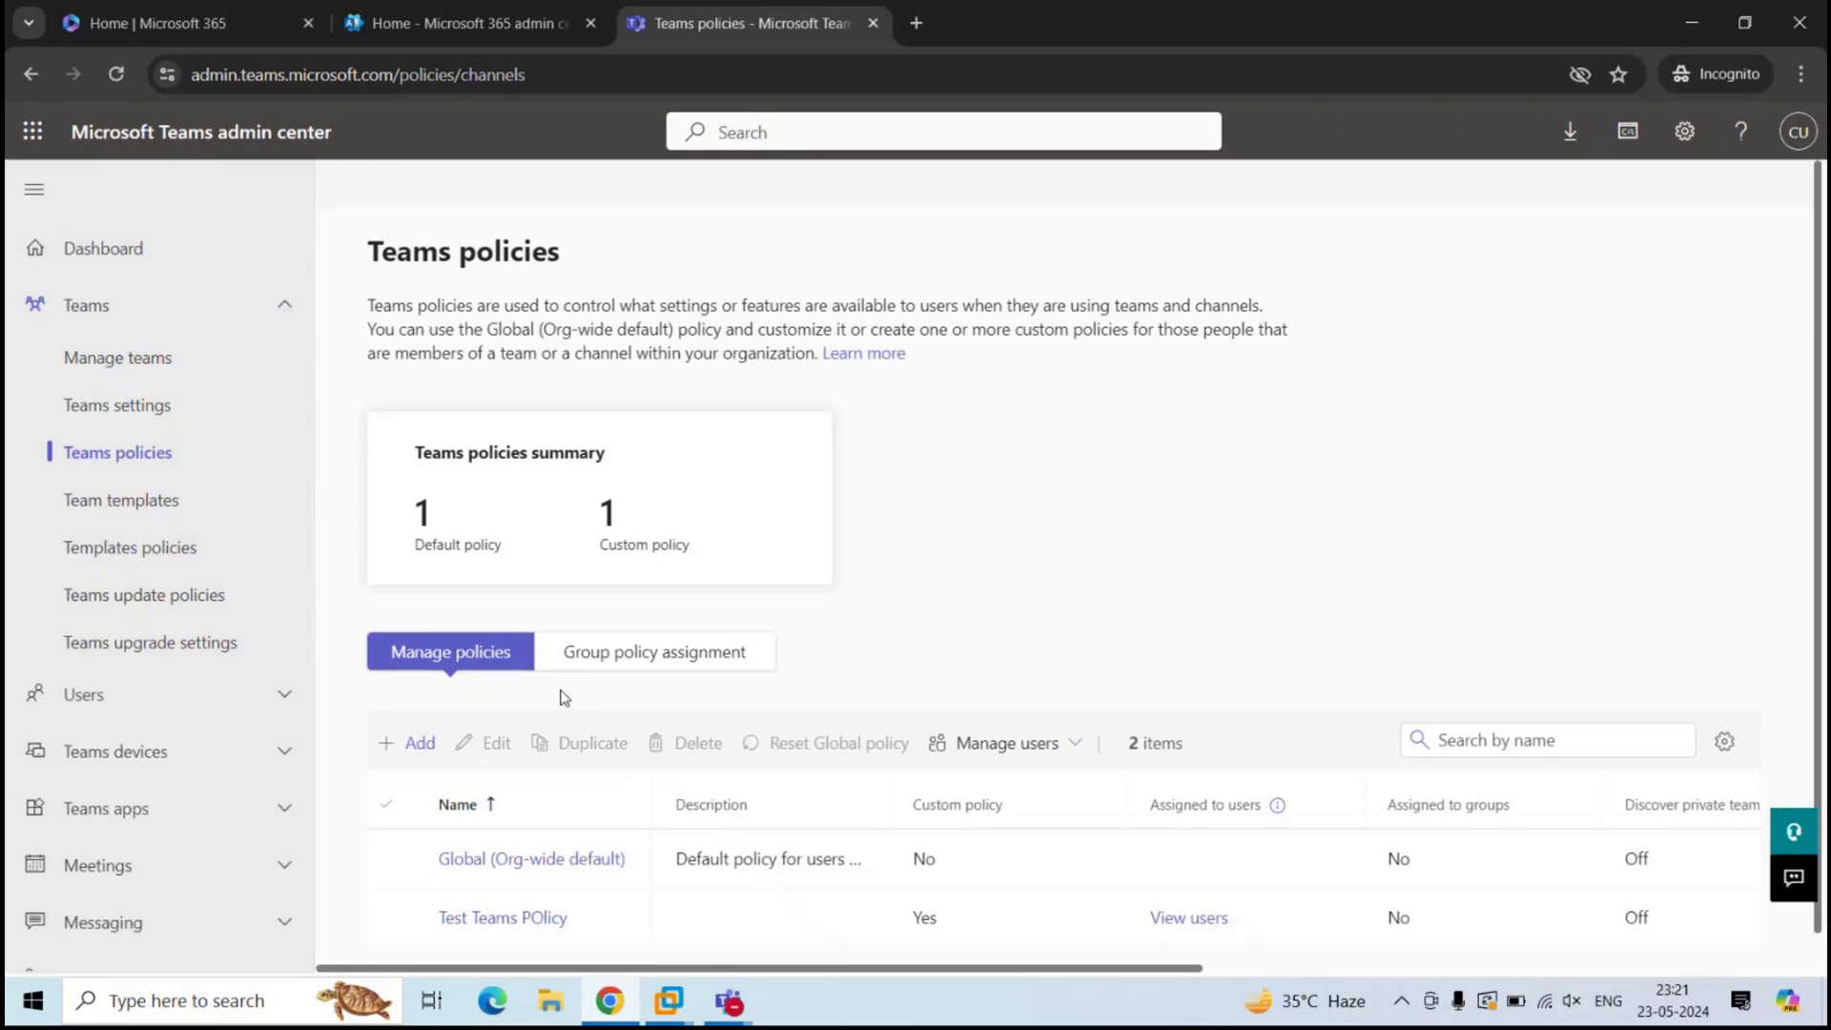
Add a new custom Teams policy named 'Test Policy 2'
left_click(415, 744)
type("Tes")
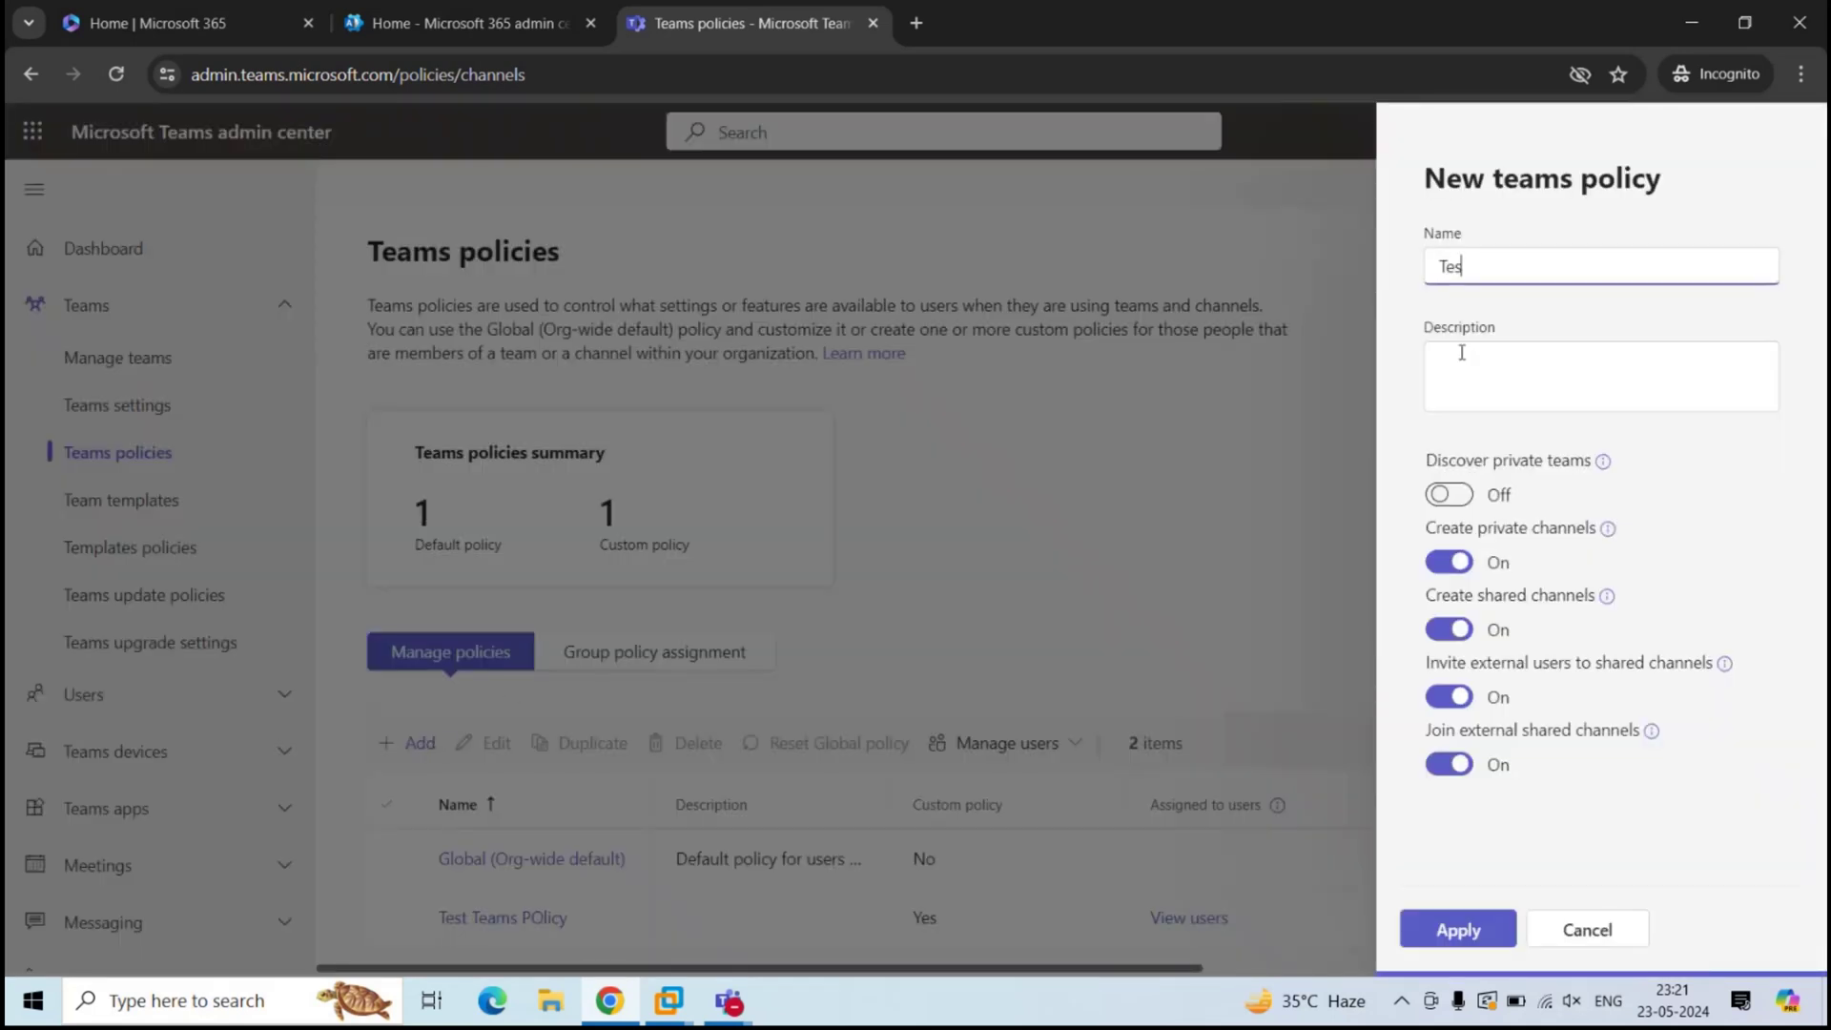
type("t Policy 2")
left_click(1459, 354)
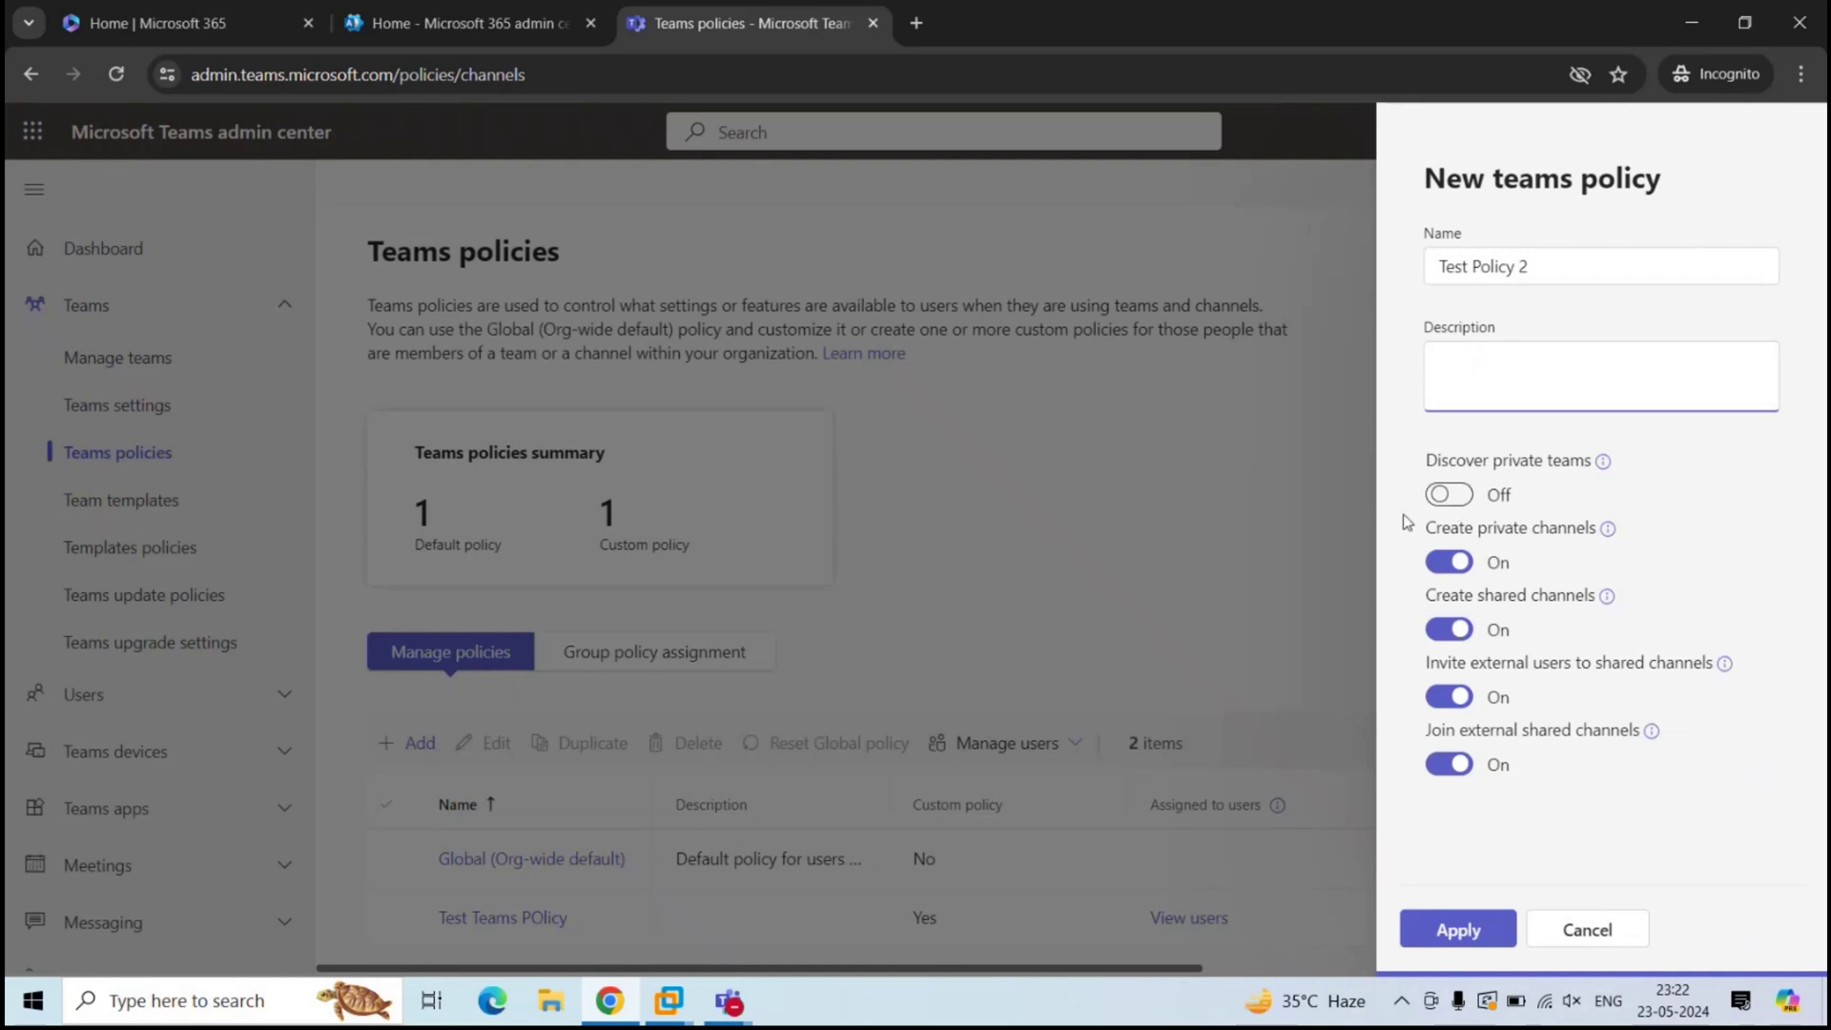
left_click(1445, 930)
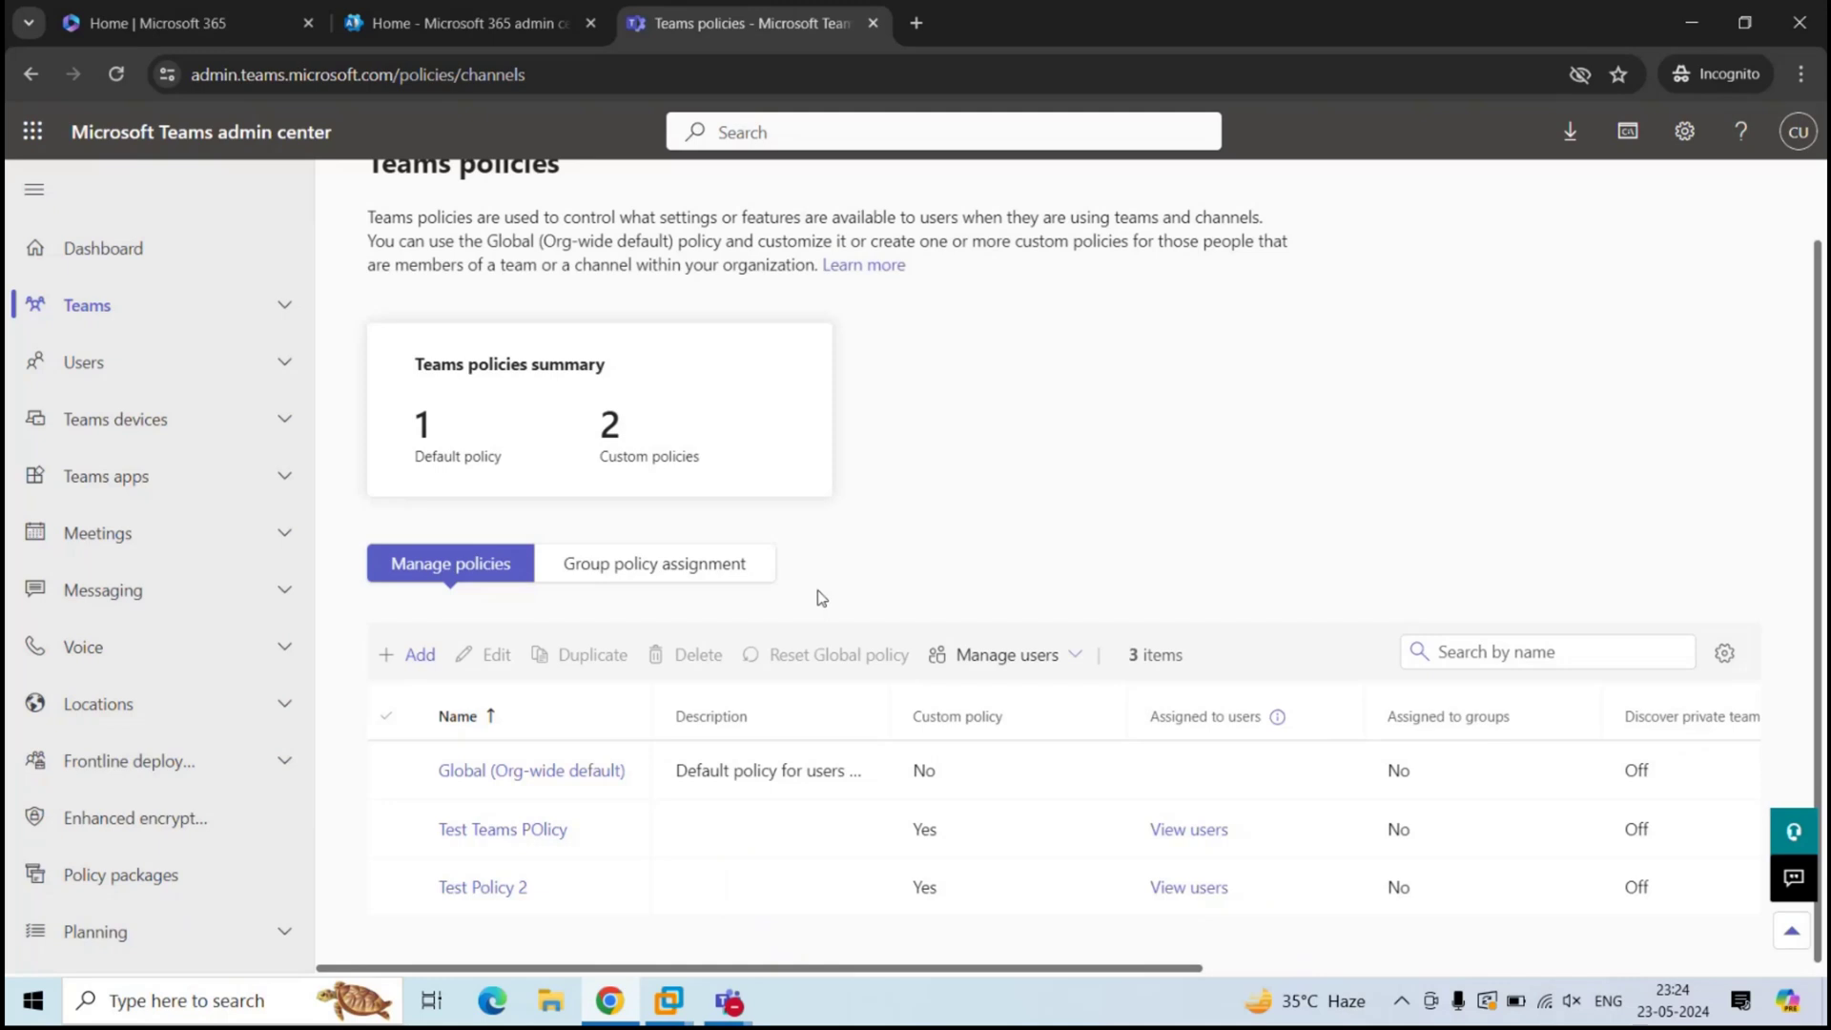
Select the Concepts user in Users > Manage users and open Edit settings
left_click(100, 374)
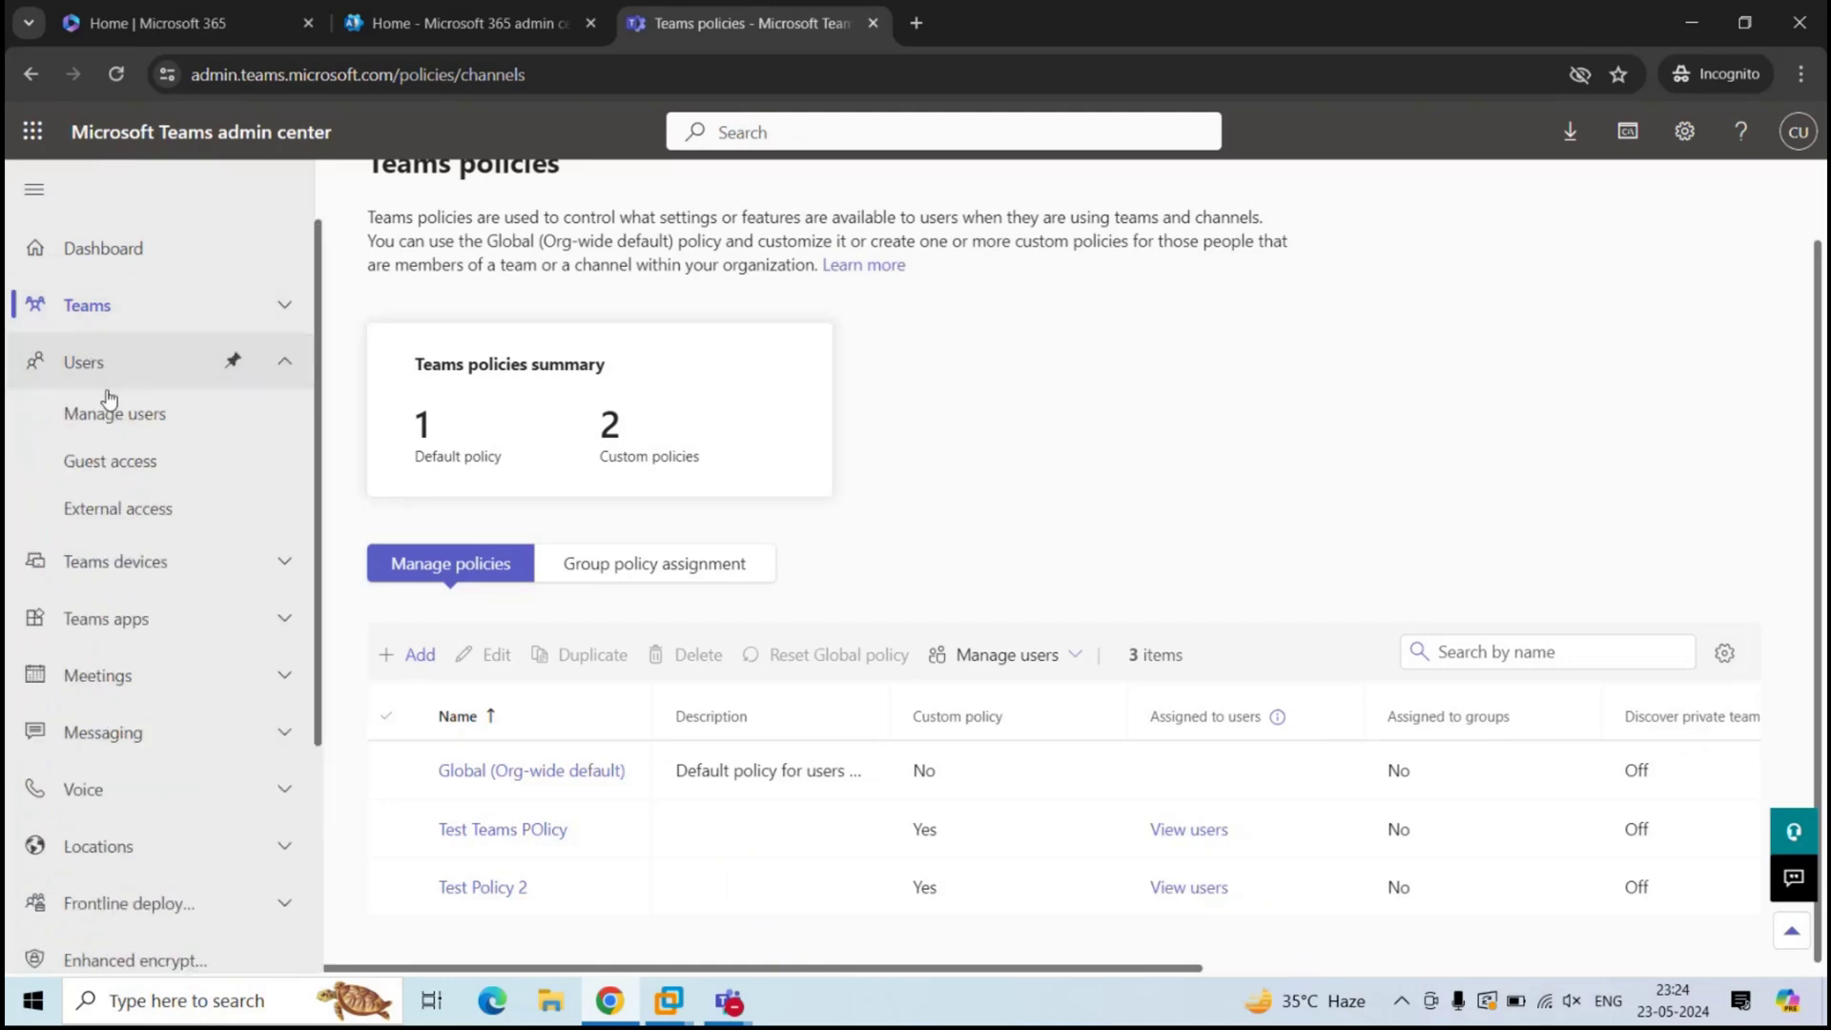
left_click(143, 416)
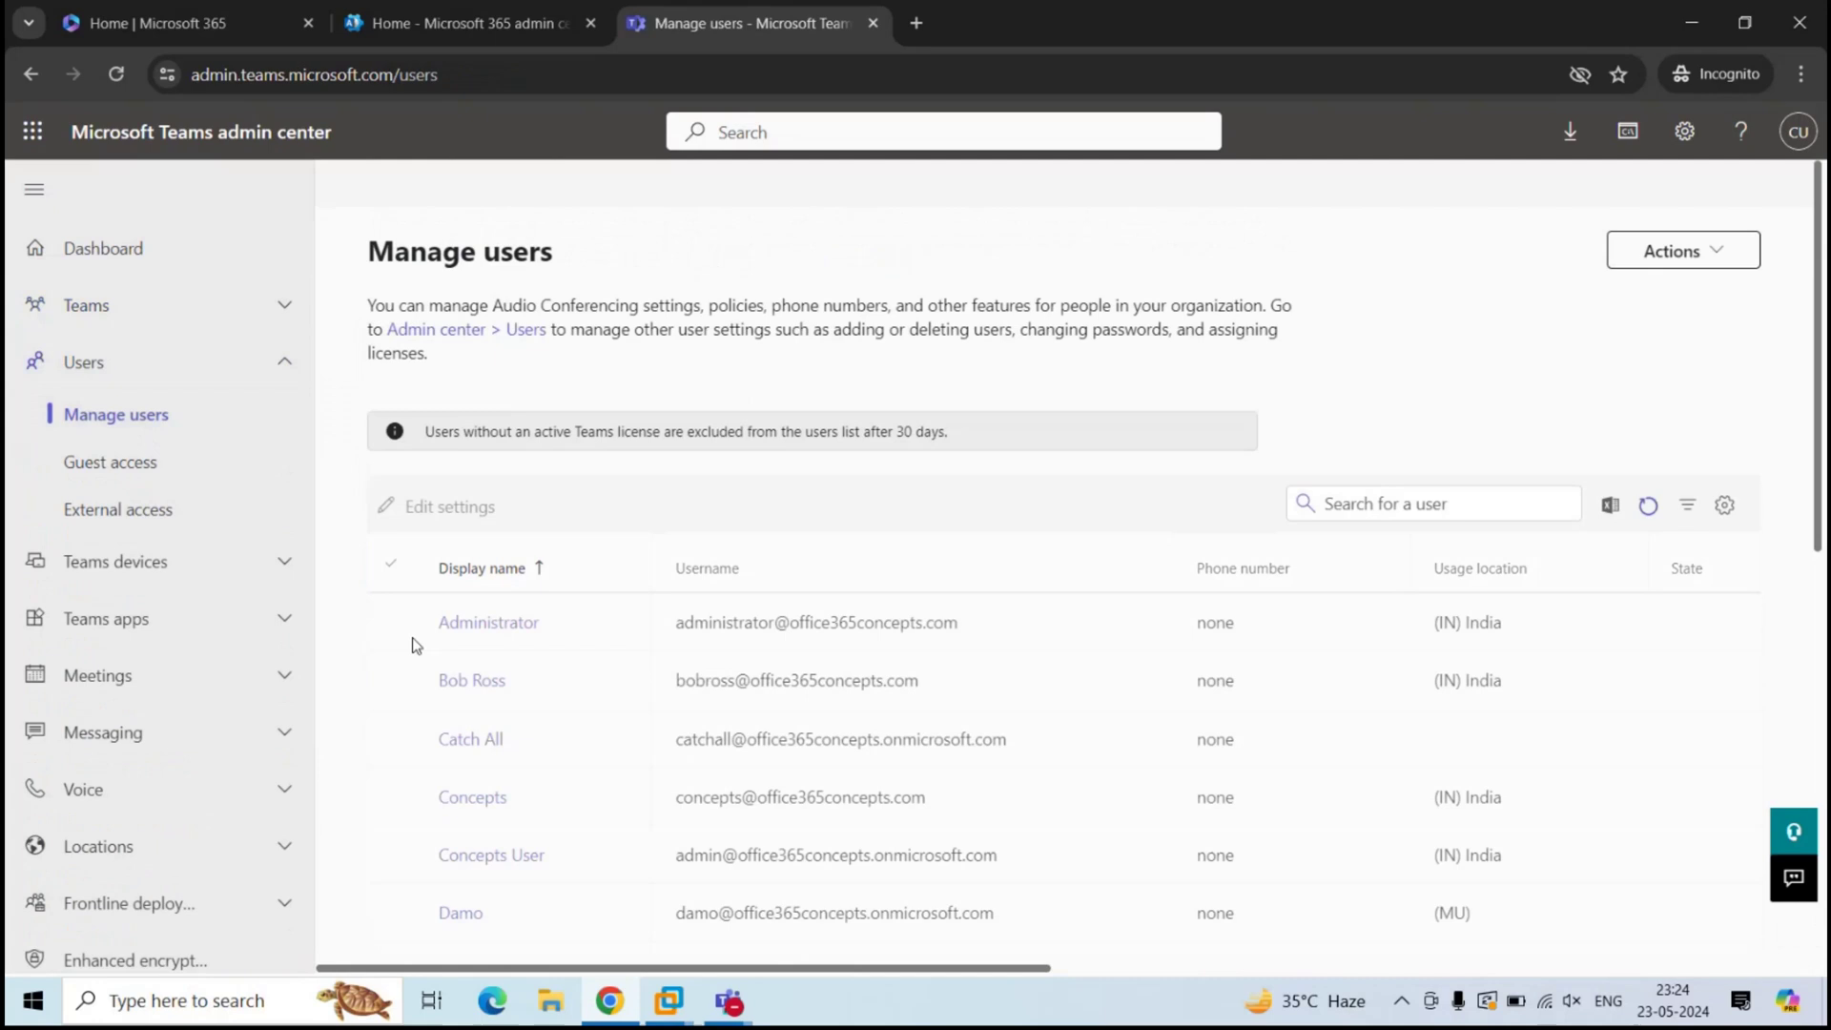
left_click(391, 799)
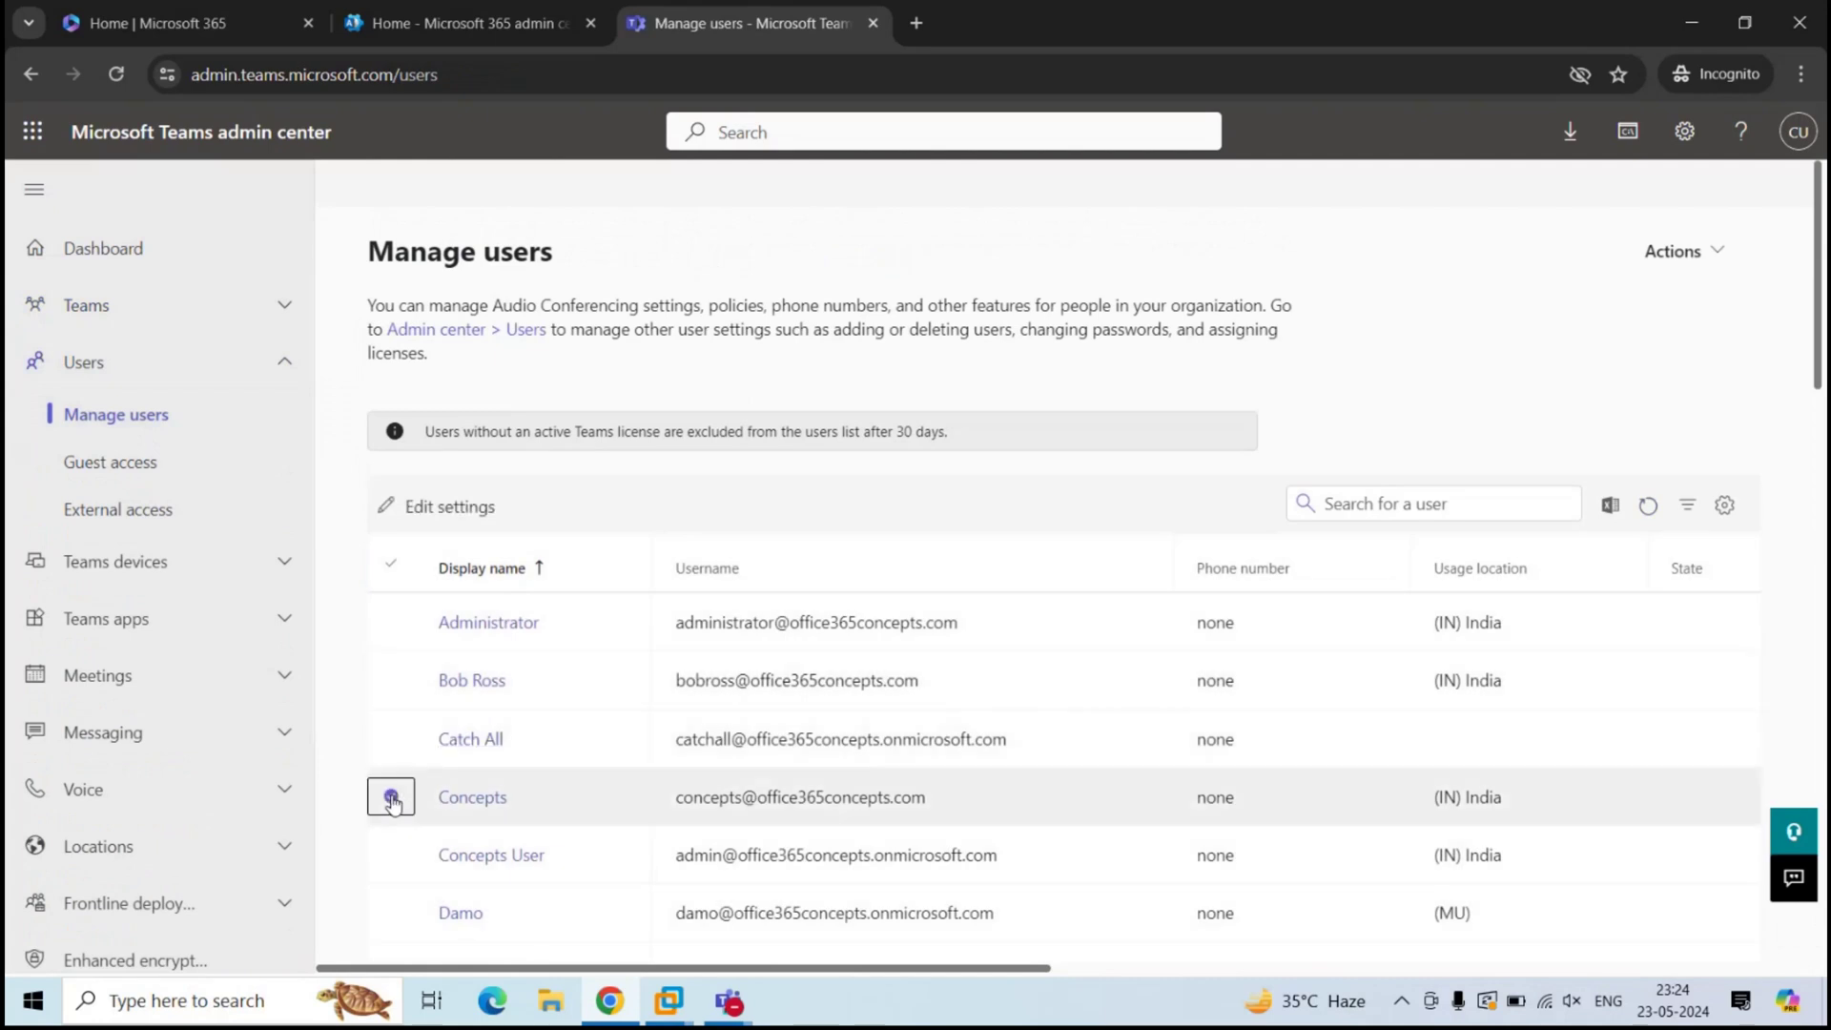
left_click(441, 508)
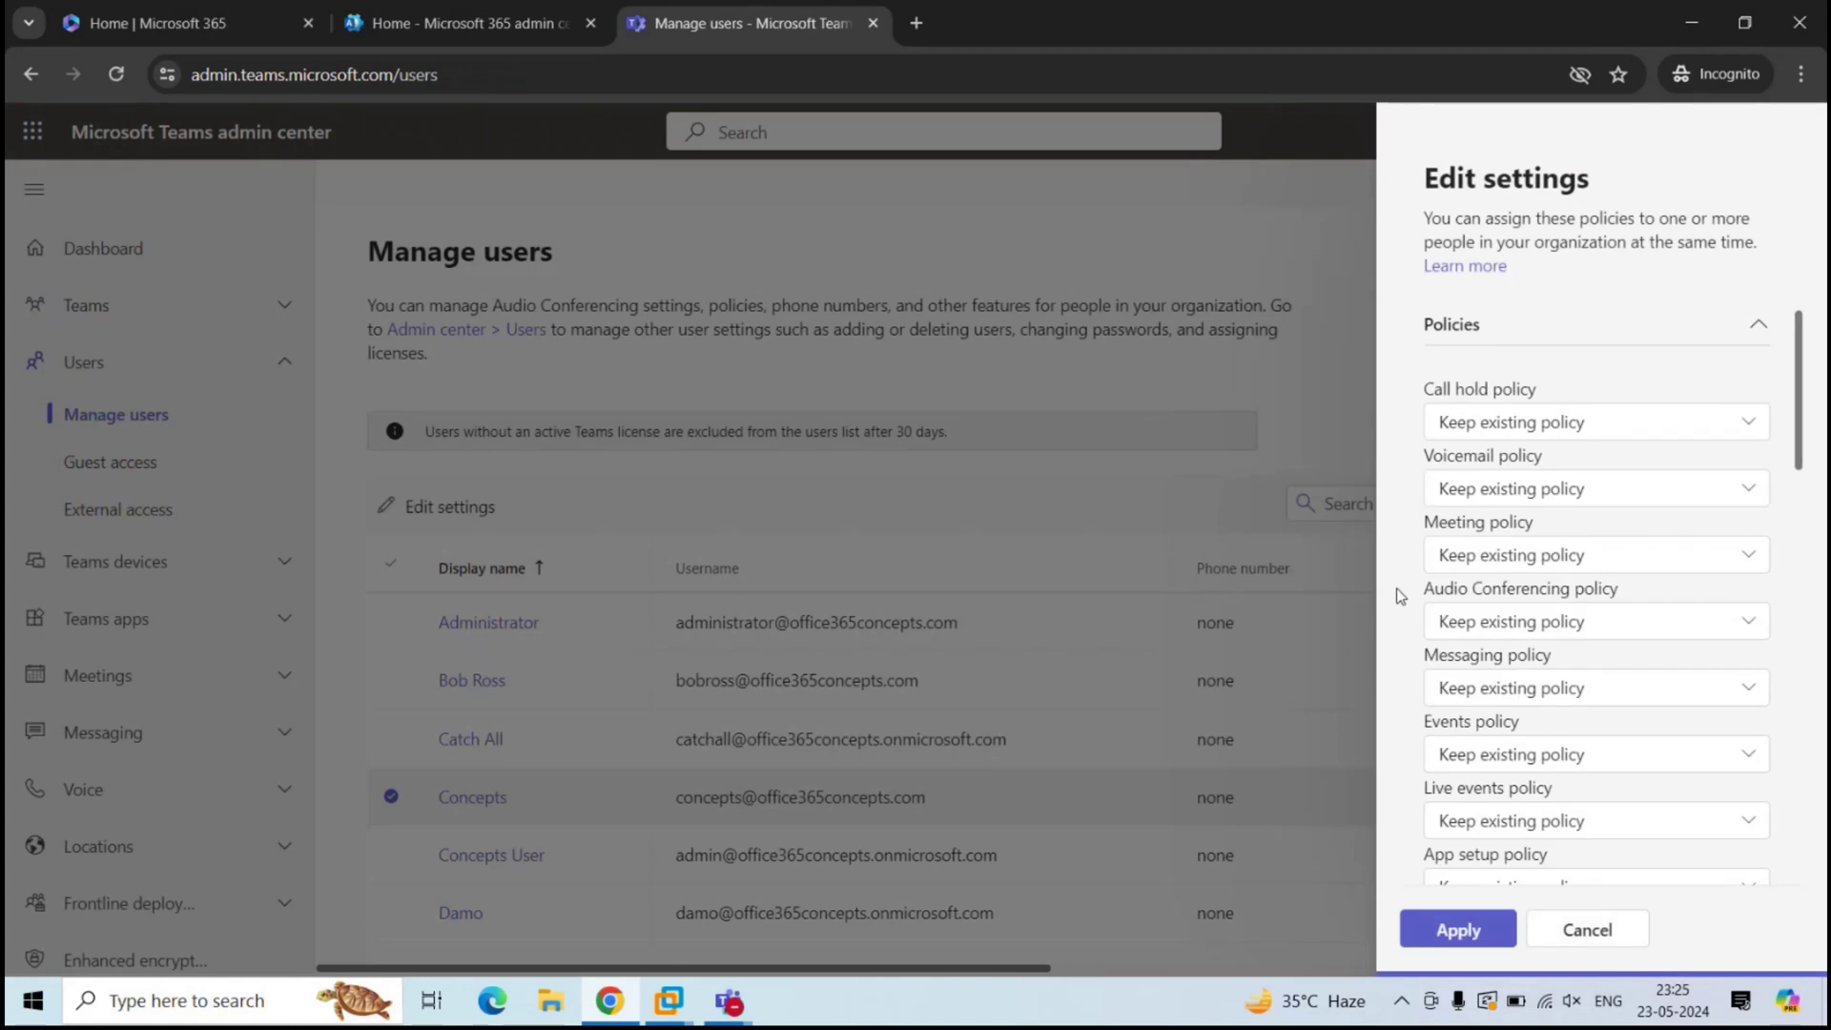
Assign Test Policy 2 as the Concepts user's Teams policy and confirm the change
scroll(1447, 571, "down", 3)
scroll(1447, 570, "down", 2)
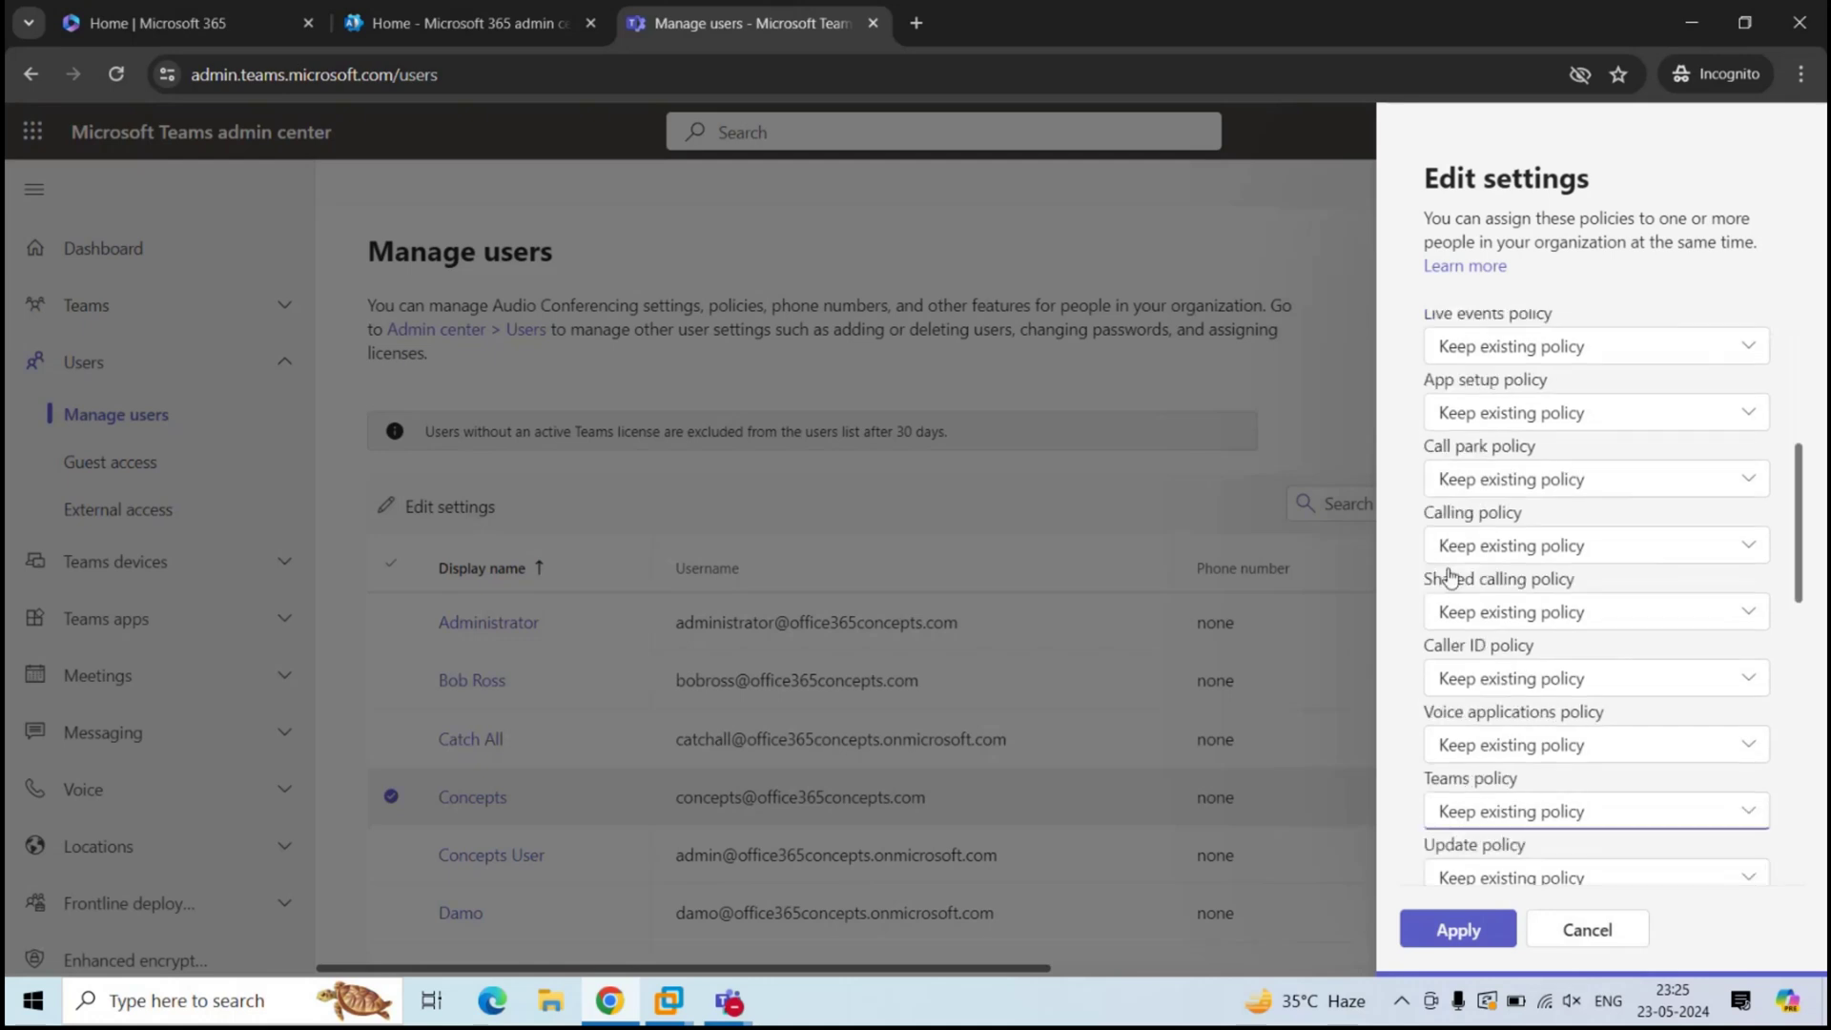
scroll(1449, 637, "down", 2)
scroll(1451, 641, "down", 2)
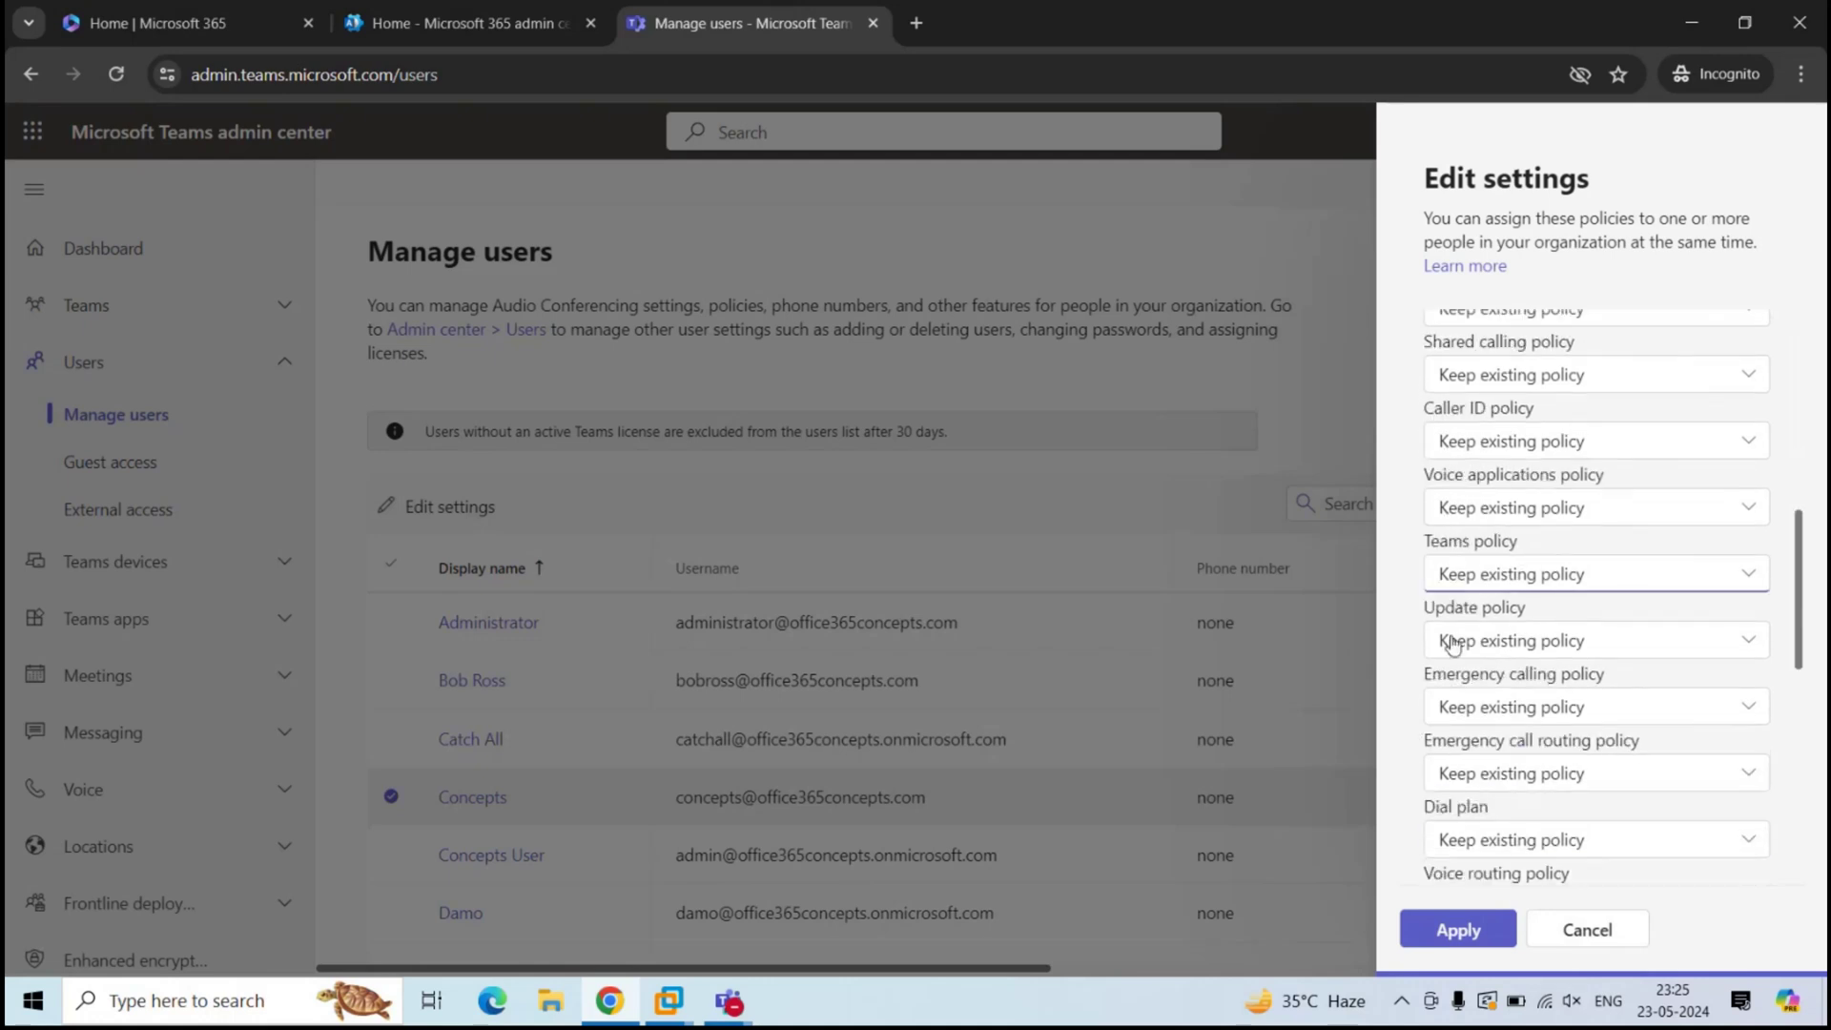
left_click(1669, 574)
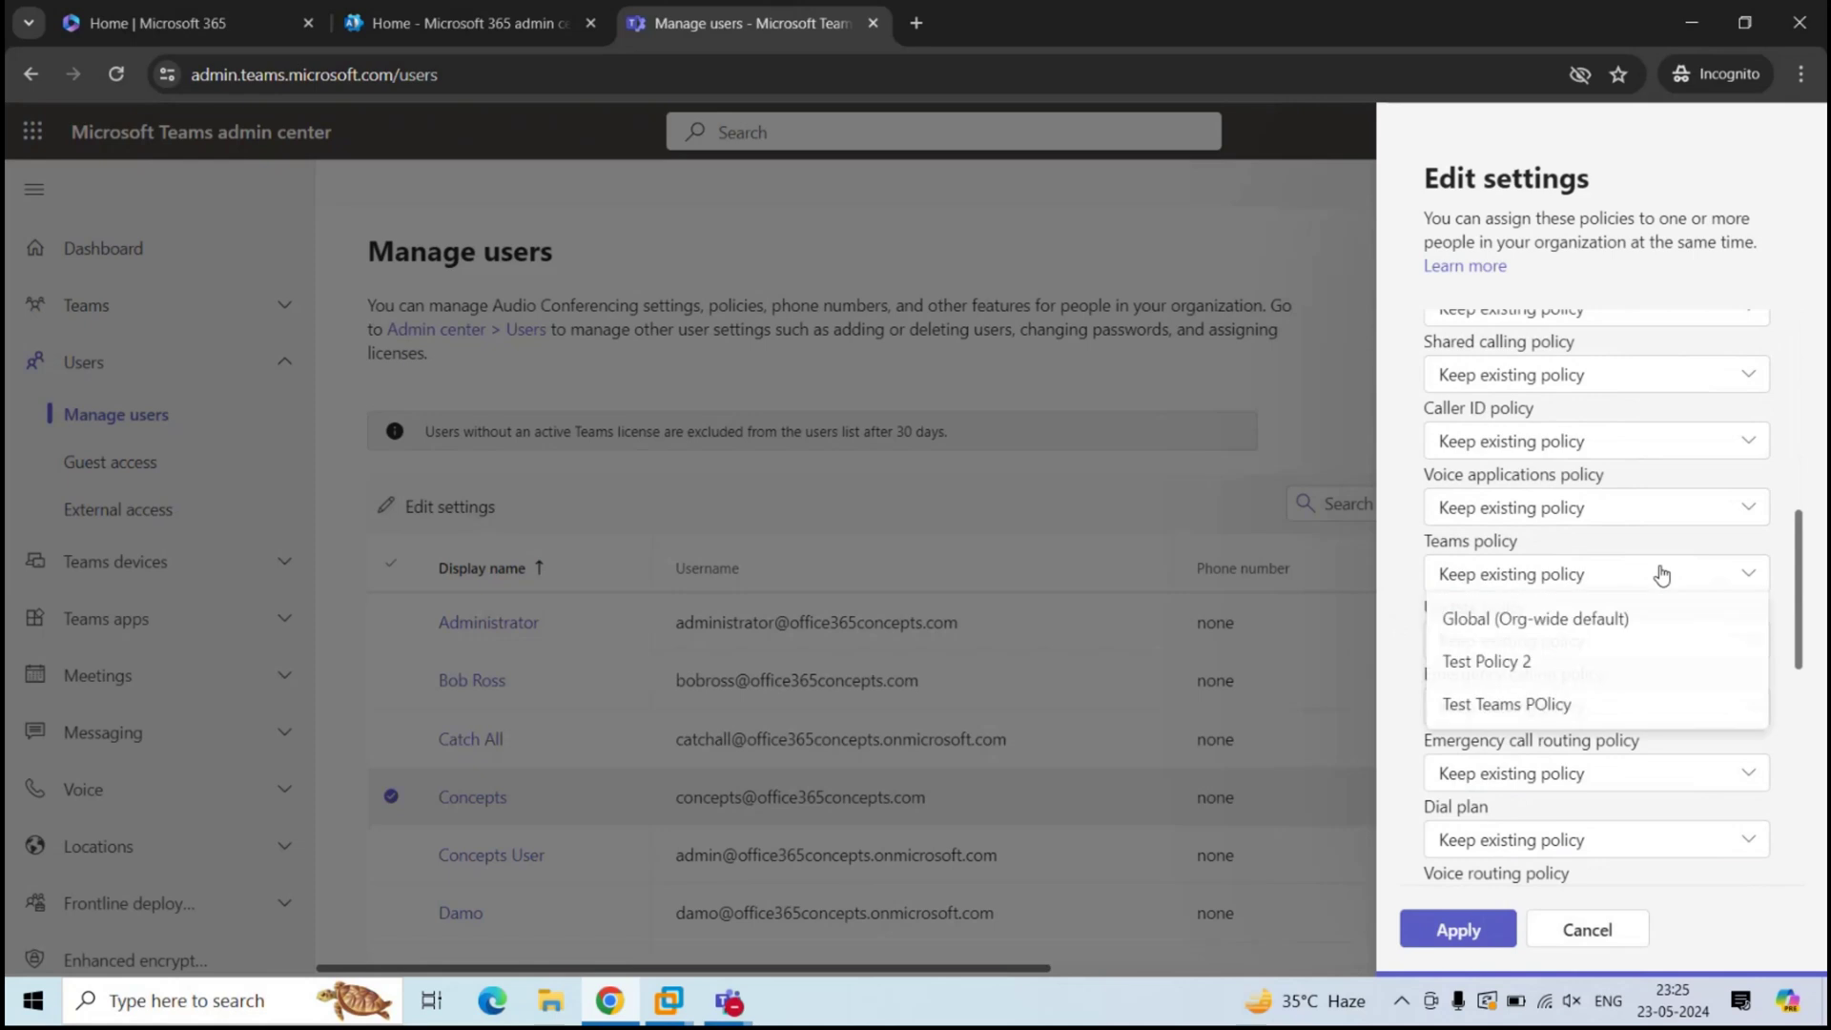
left_click(1572, 670)
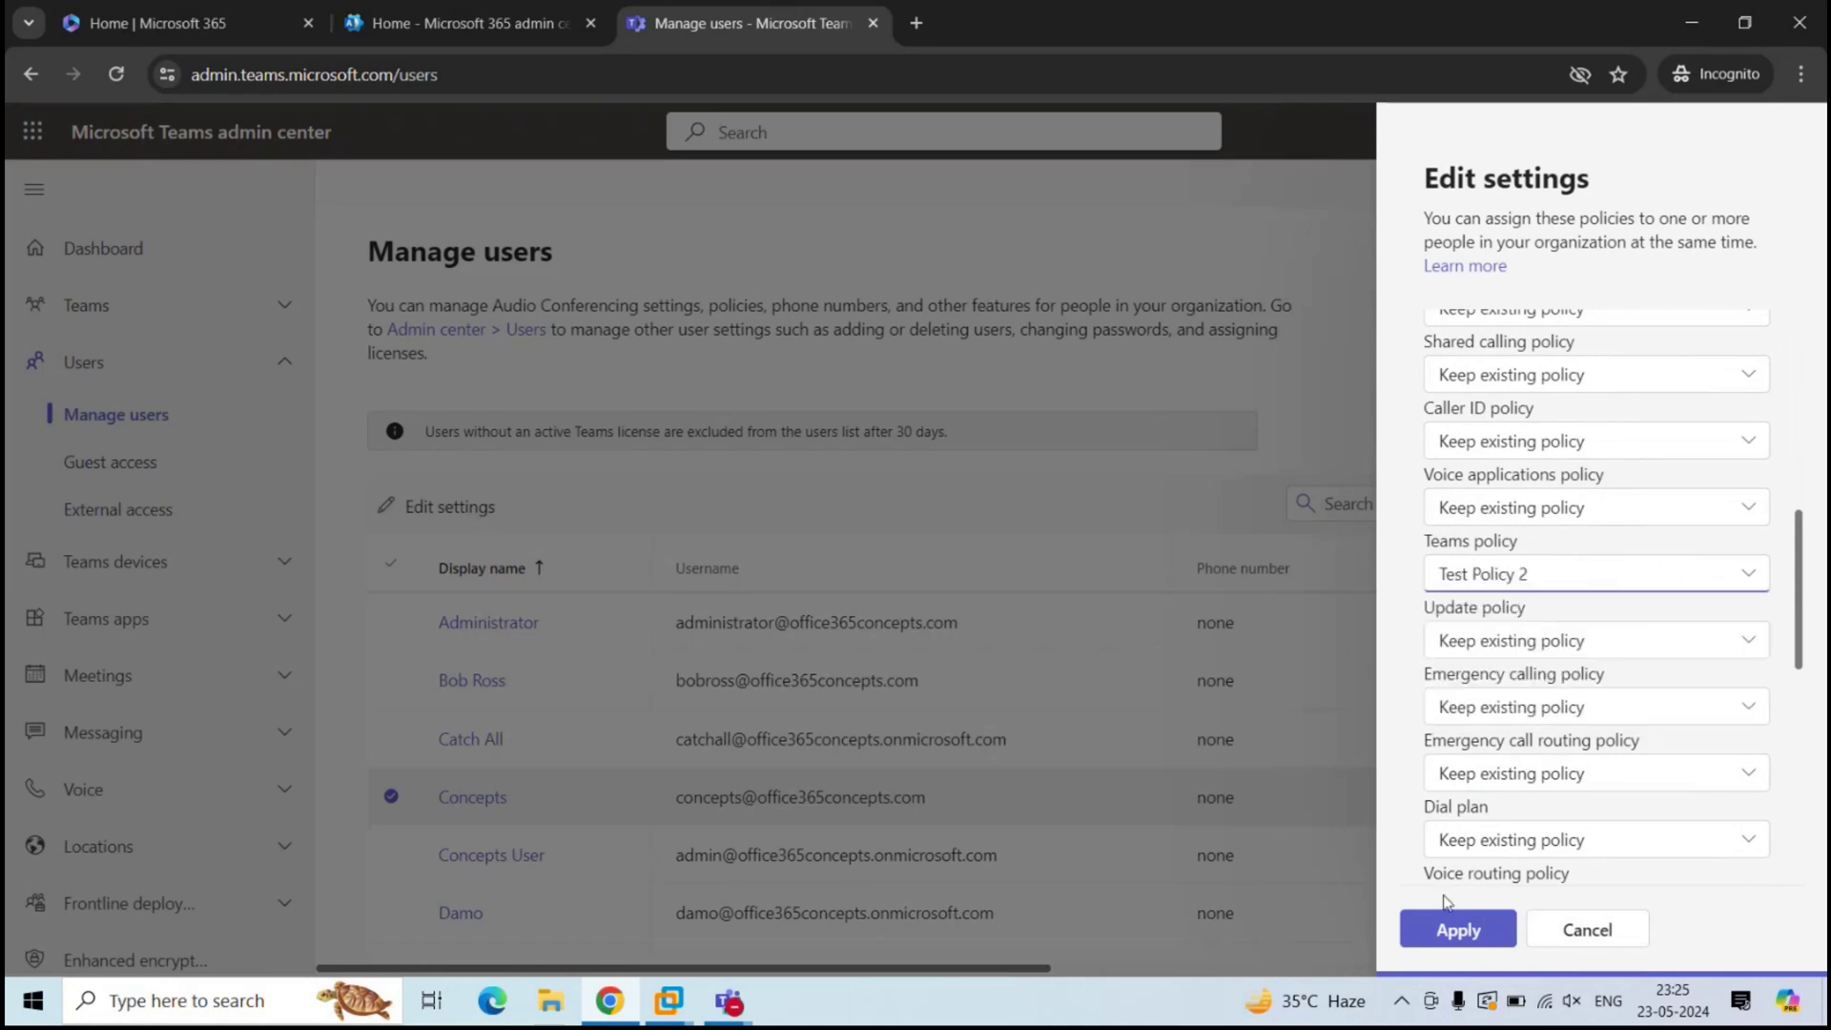
left_click(1452, 928)
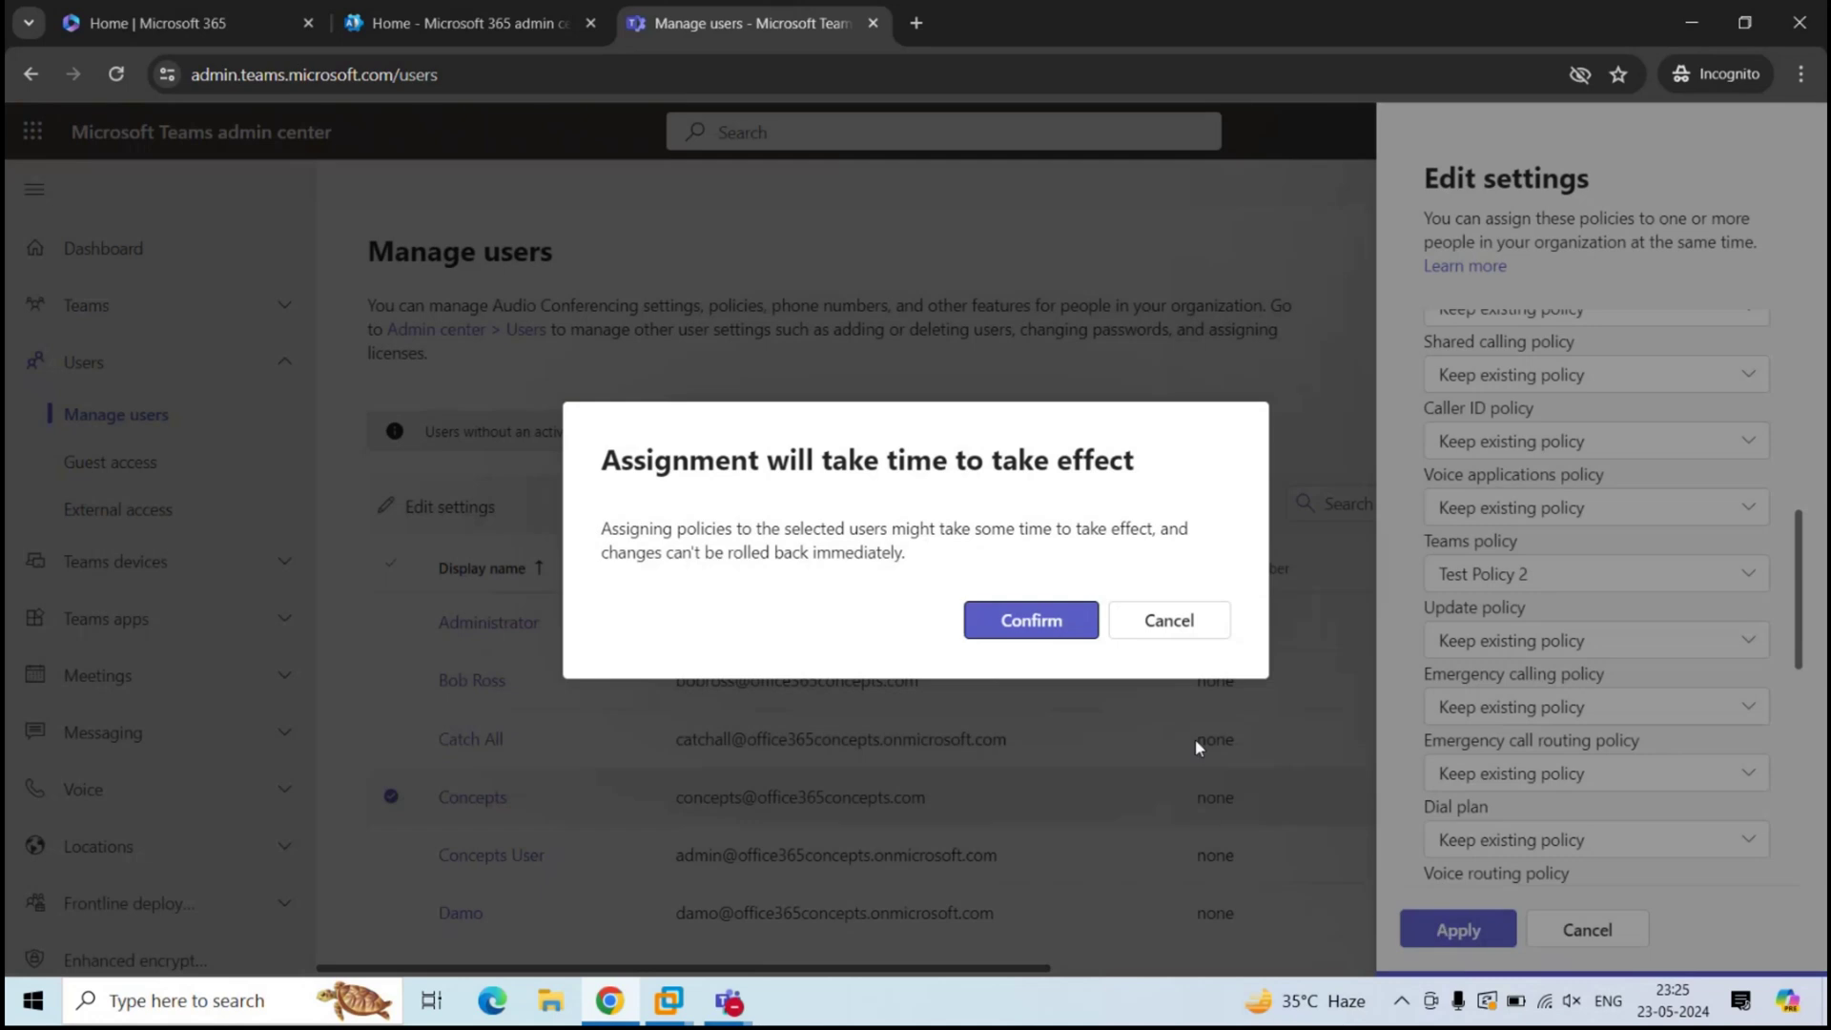
left_click(1044, 621)
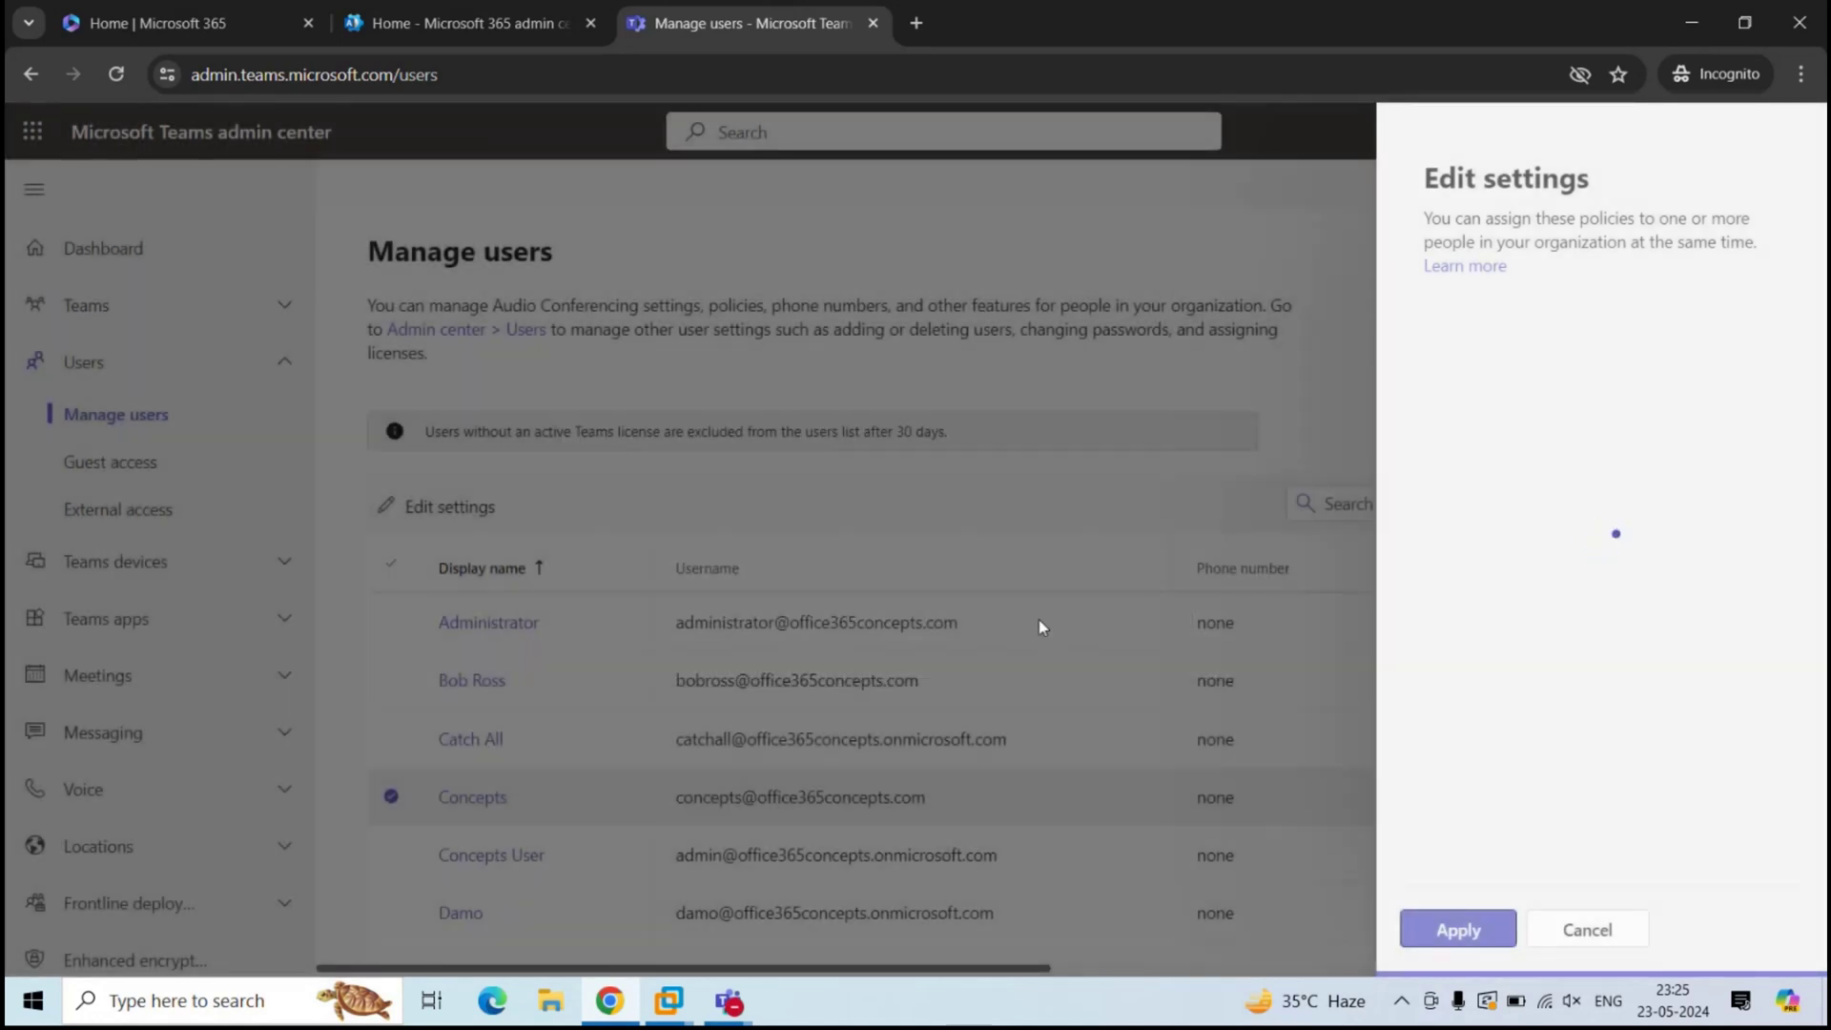